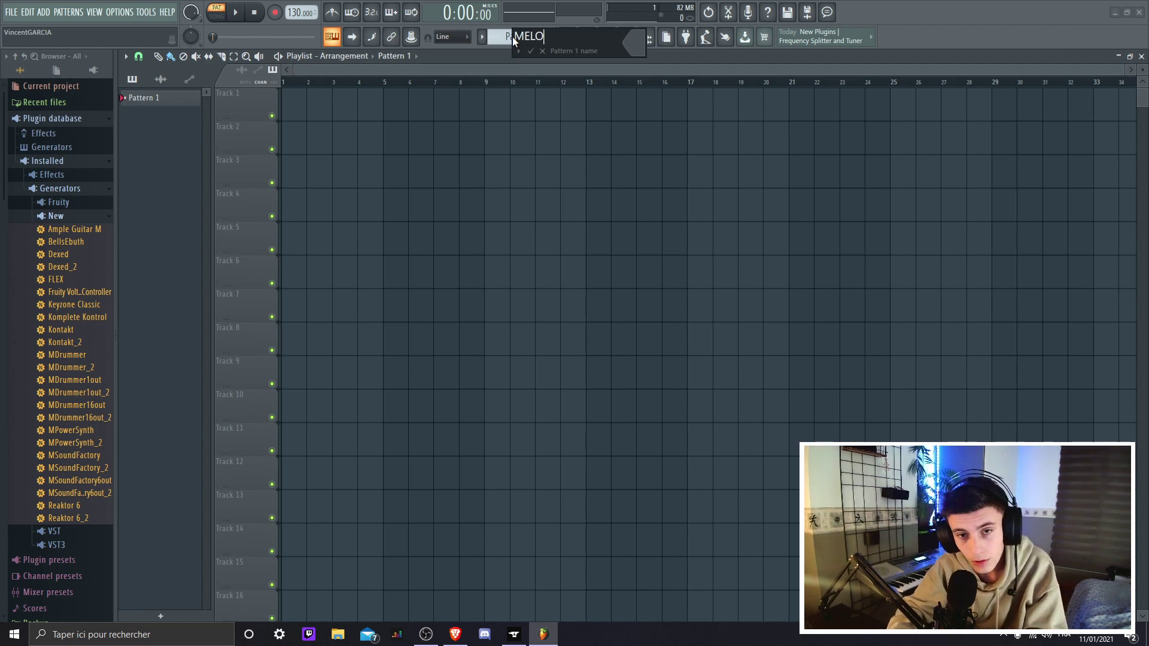
Name the pattern MELO and add Komplete Kontrol to the project as an instrument
{"action": "key", "text": "Return"}
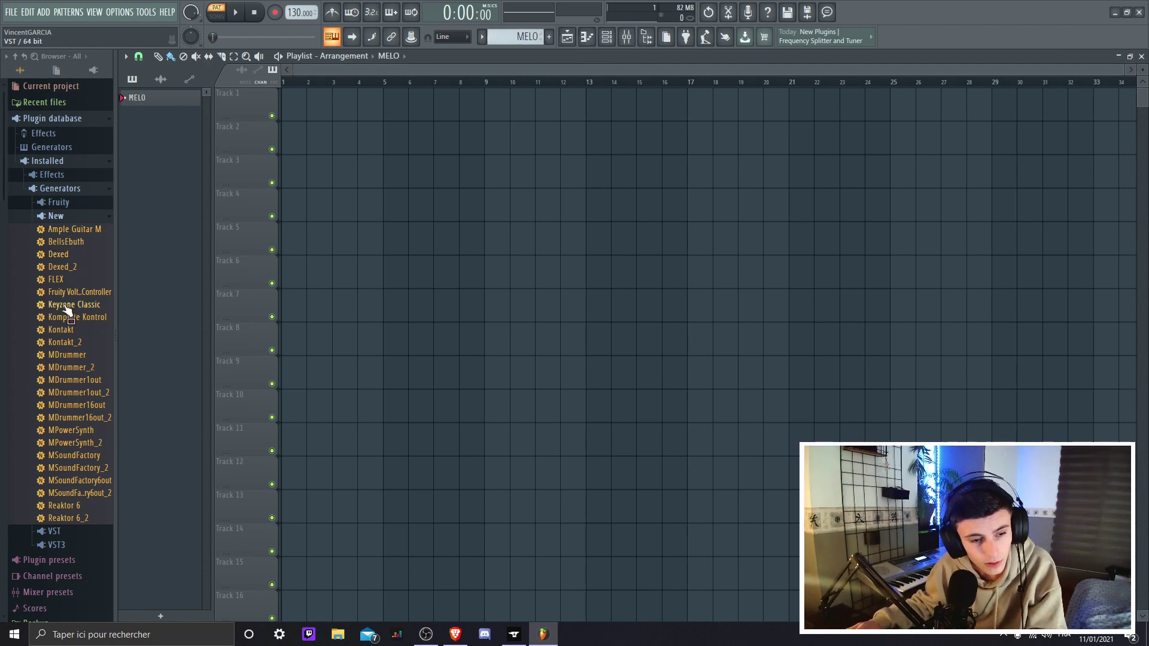
{"action": "left_click_drag", "start_coordinate": [69, 317], "coordinate": [332, 405]}
{"action": "key", "text": "F6"}
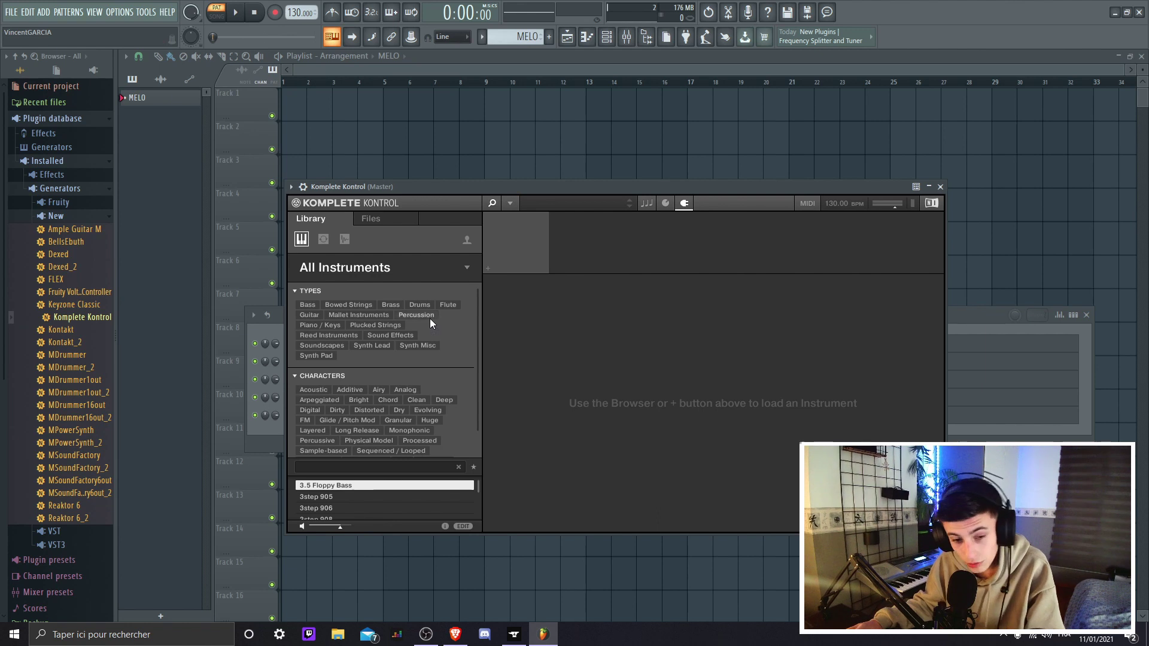
Filter the Komplete Kontrol library by the Plucked Strings type and load the Shamisen Bell preset
{"action": "scroll", "coordinate": [430, 323], "scroll_direction": "down", "scroll_amount": 1}
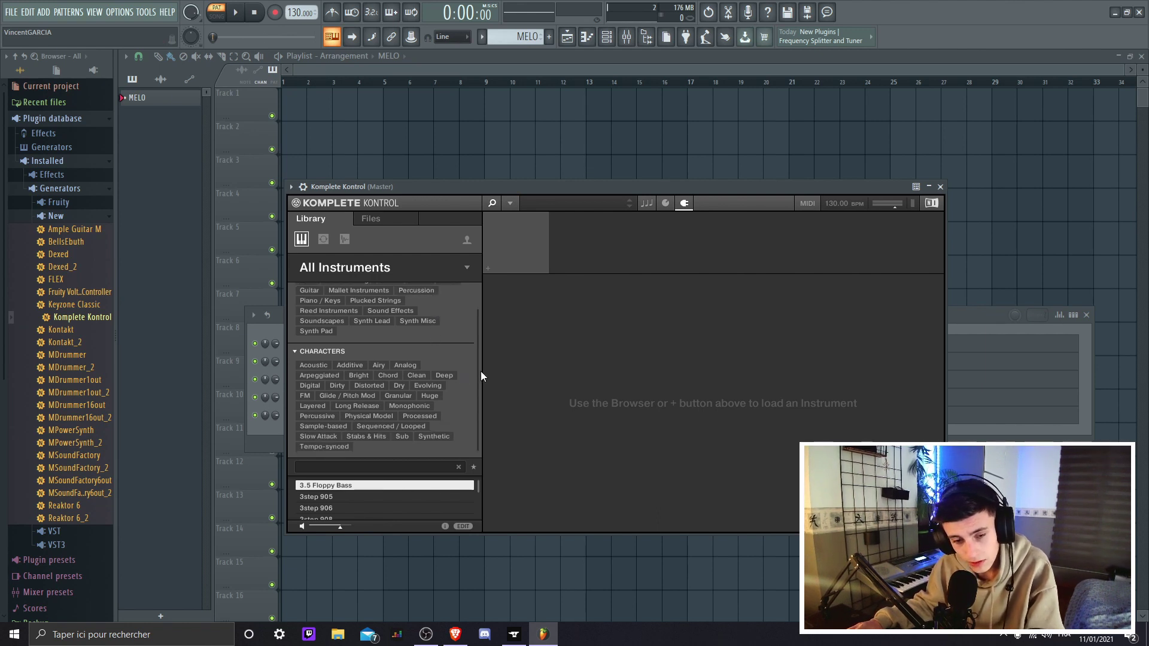
{"action": "mouse_move", "coordinate": [475, 369]}
{"action": "left_mouse_down"}
{"action": "mouse_move", "coordinate": [474, 310]}
{"action": "mouse_move", "coordinate": [476, 393]}
{"action": "mouse_move", "coordinate": [475, 306]}
{"action": "mouse_move", "coordinate": [475, 350]}
{"action": "left_mouse_up"}
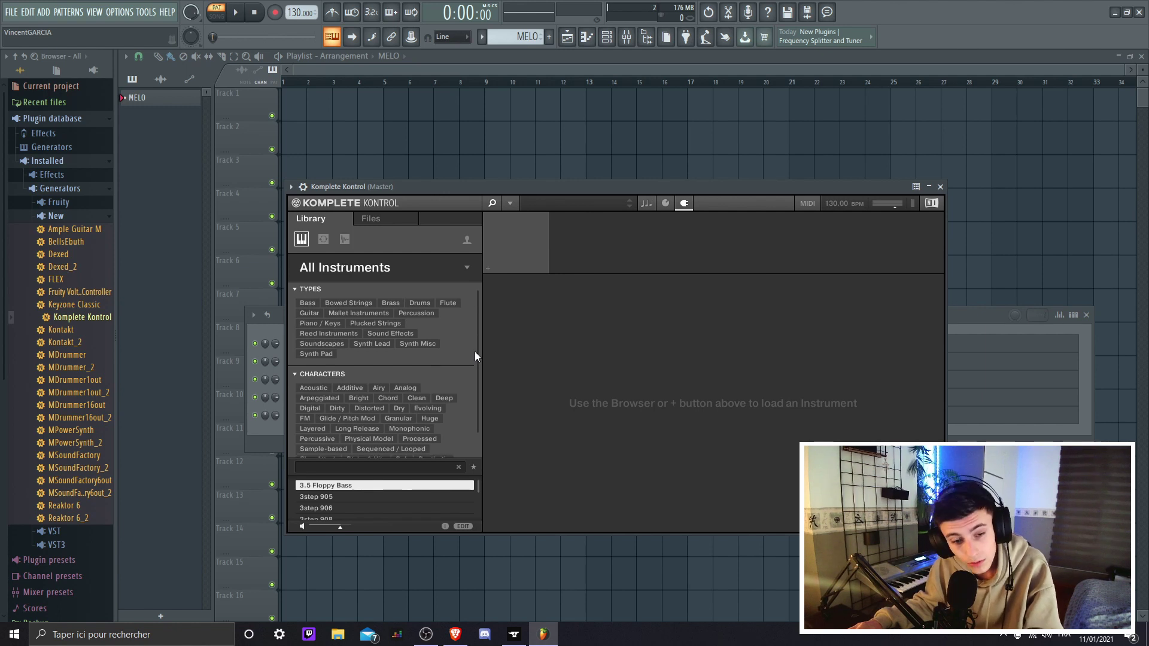
{"action": "left_click", "coordinate": [376, 323]}
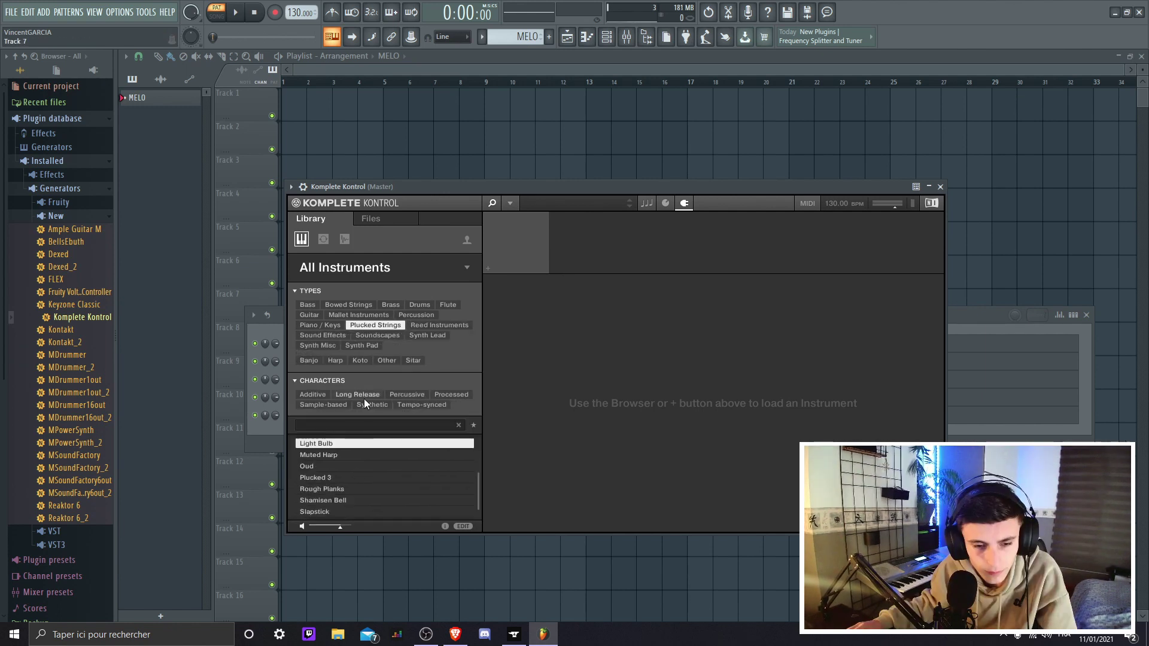
{"action": "left_click", "coordinate": [371, 500]}
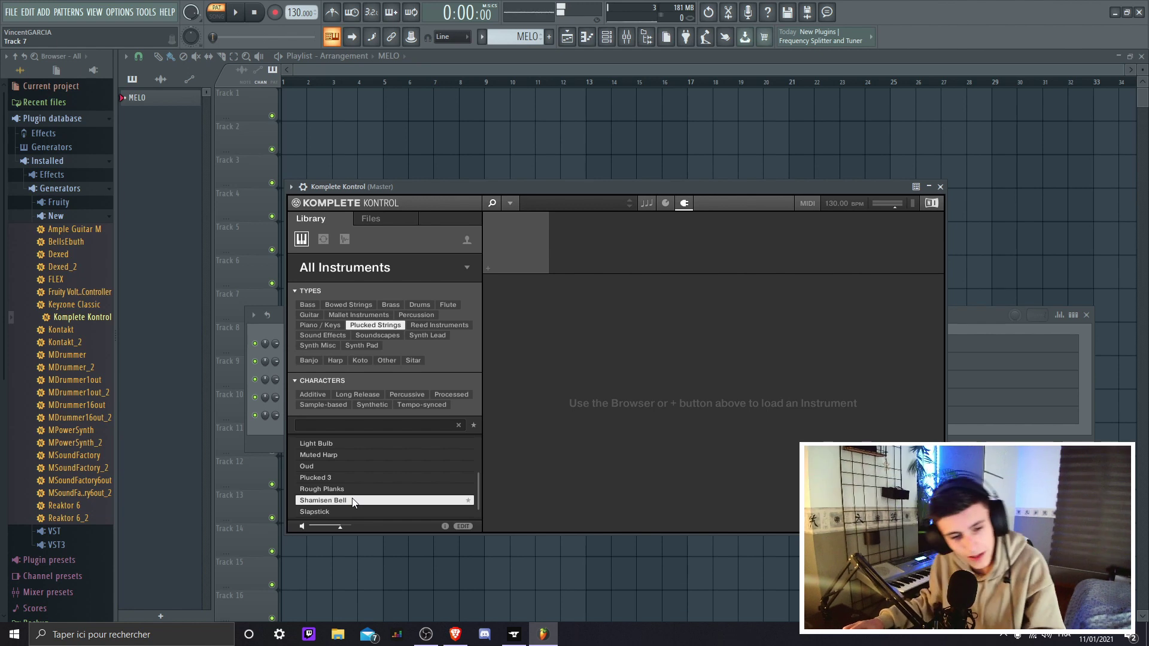
{"action": "left_click_drag", "start_coordinate": [353, 501], "coordinate": [613, 408]}
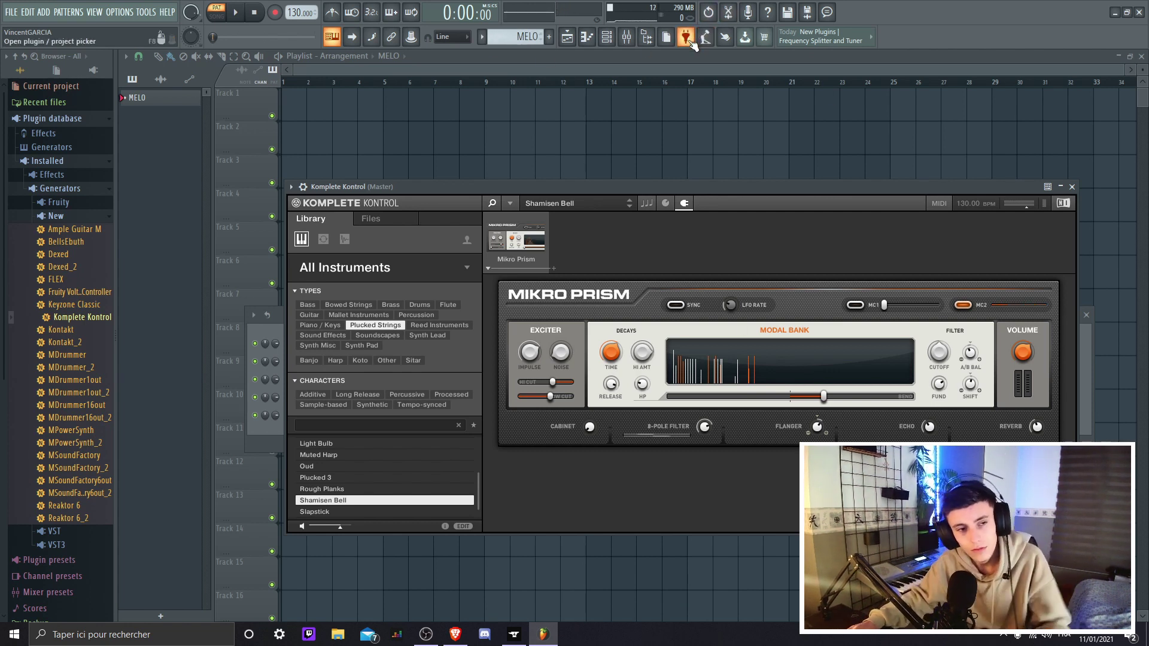
Set the project tempo to 134 BPM with the tempo tapper
{"action": "left_click", "coordinate": [724, 38]}
{"action": "left_click", "coordinate": [724, 39]}
{"action": "left_click", "coordinate": [705, 39]}
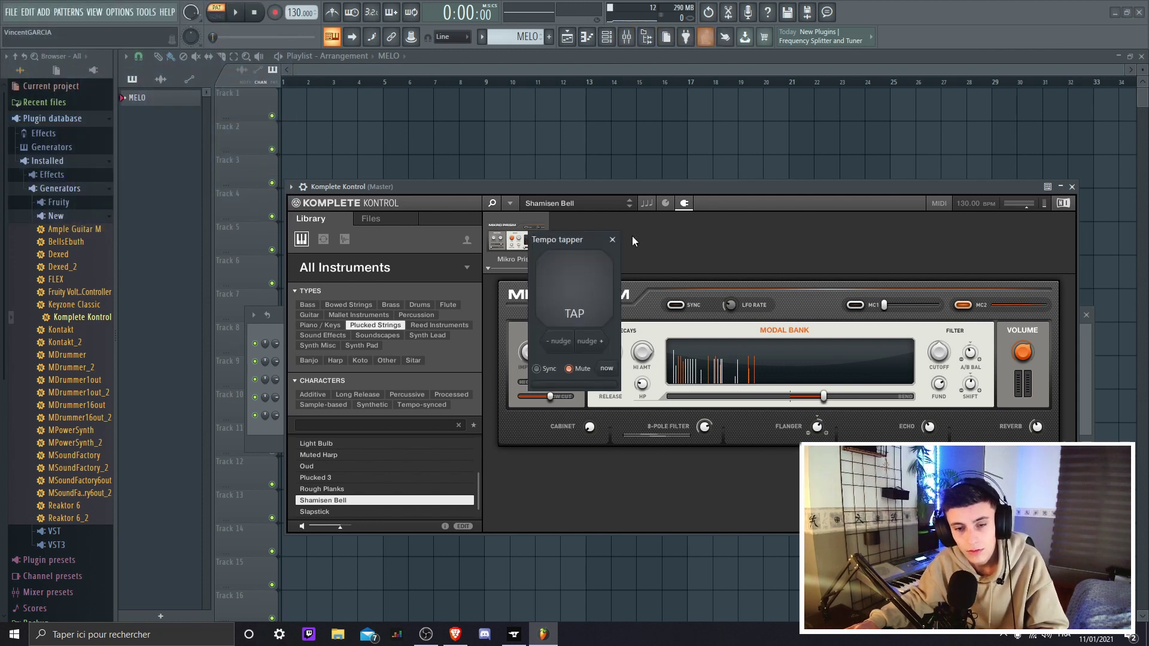
{"action": "left_click", "coordinate": [591, 291]}
{"action": "left_click", "coordinate": [591, 291]}
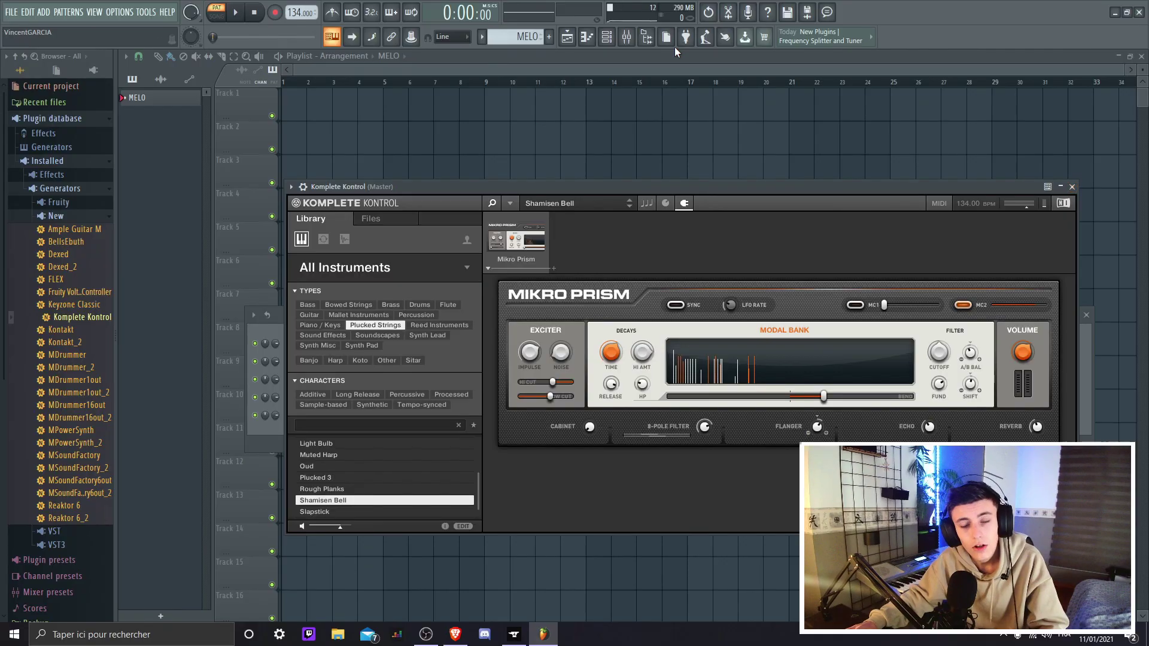
Open the piano roll of the Komplete Kontrol channel and record a live-played arpeggio melody into the MELO pattern
{"action": "left_click", "coordinate": [626, 37]}
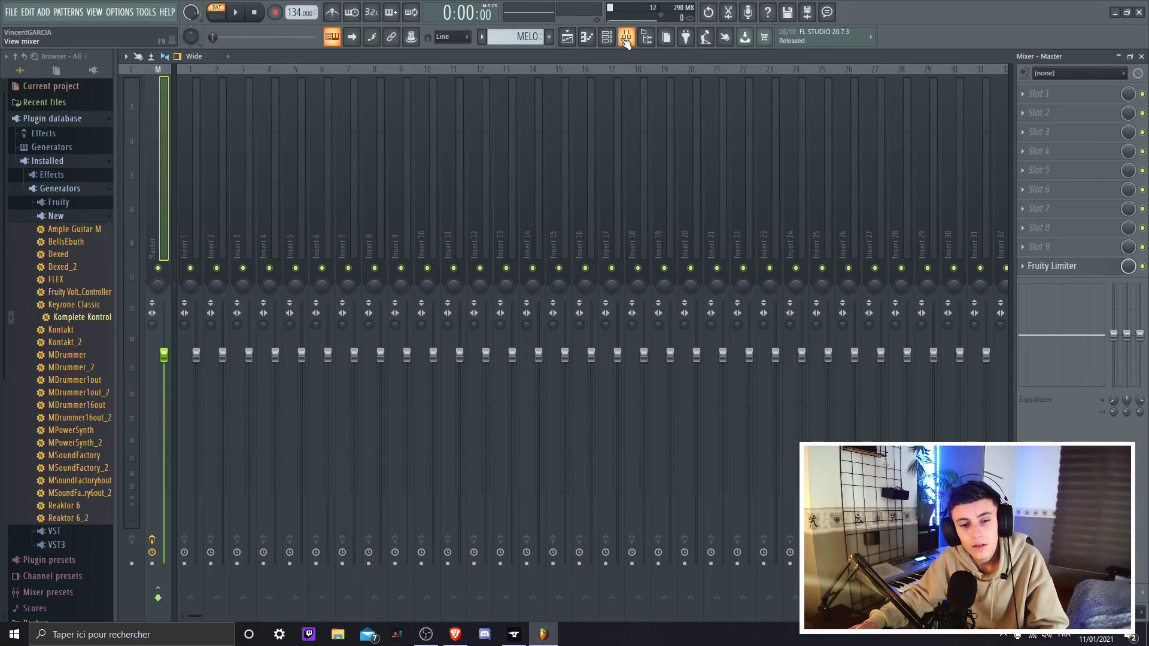
{"action": "left_click", "coordinate": [627, 36]}
{"action": "left_click", "coordinate": [606, 37]}
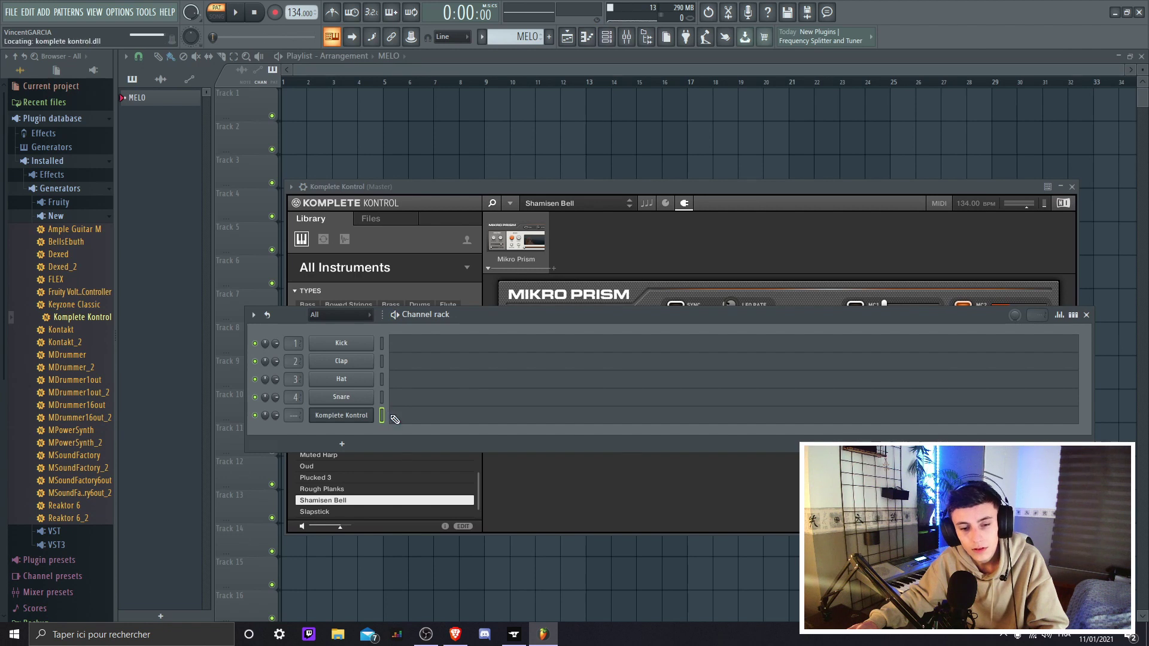
{"action": "left_click", "coordinate": [389, 412]}
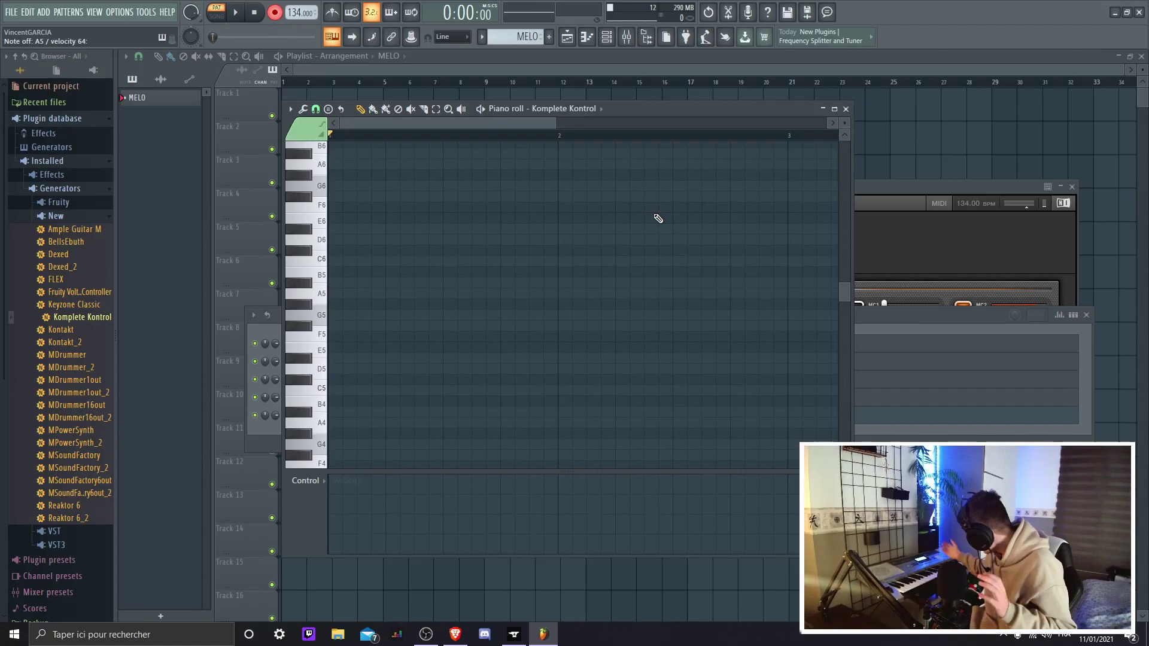
{"action": "key", "text": "space"}
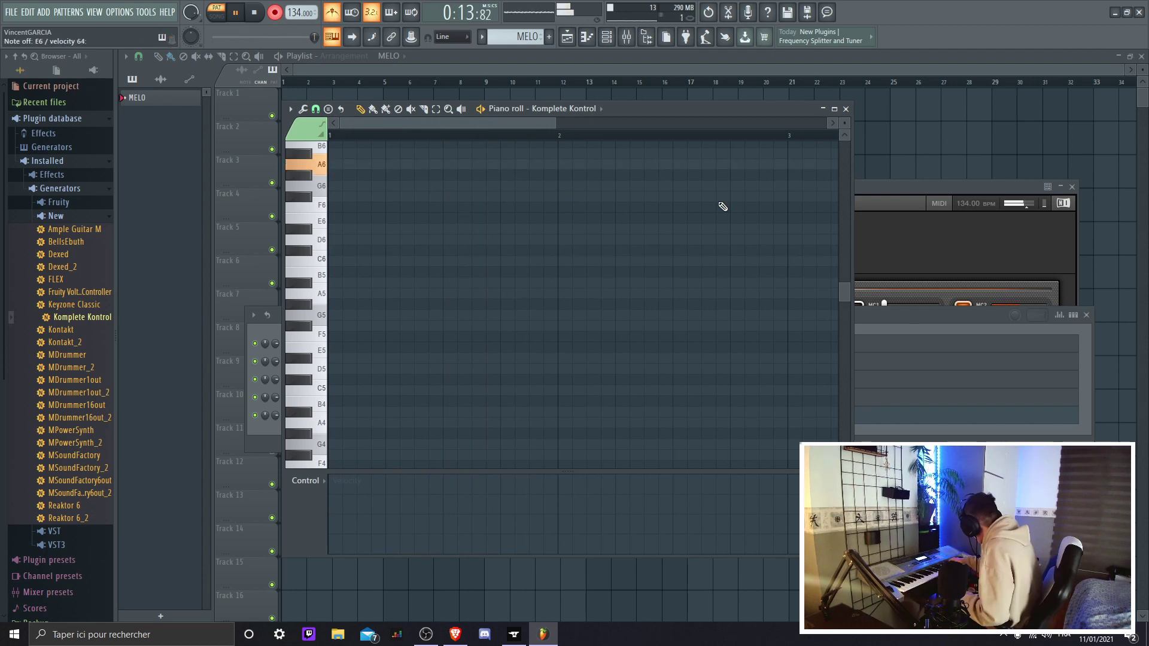
{"action": "key", "text": "space"}
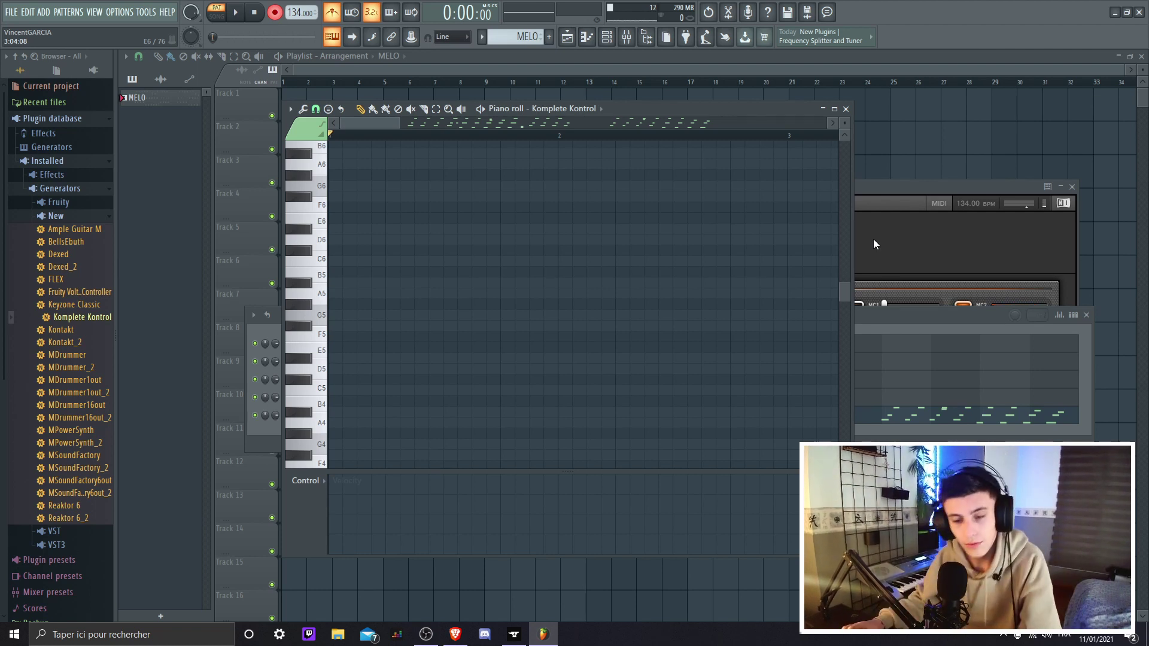
Maximize the piano roll and delete the first recorded take spanning bars 1 to 7
{"action": "left_click", "coordinate": [834, 108]}
{"action": "scroll", "coordinate": [487, 223], "scroll_direction": "down", "scroll_amount": 3}
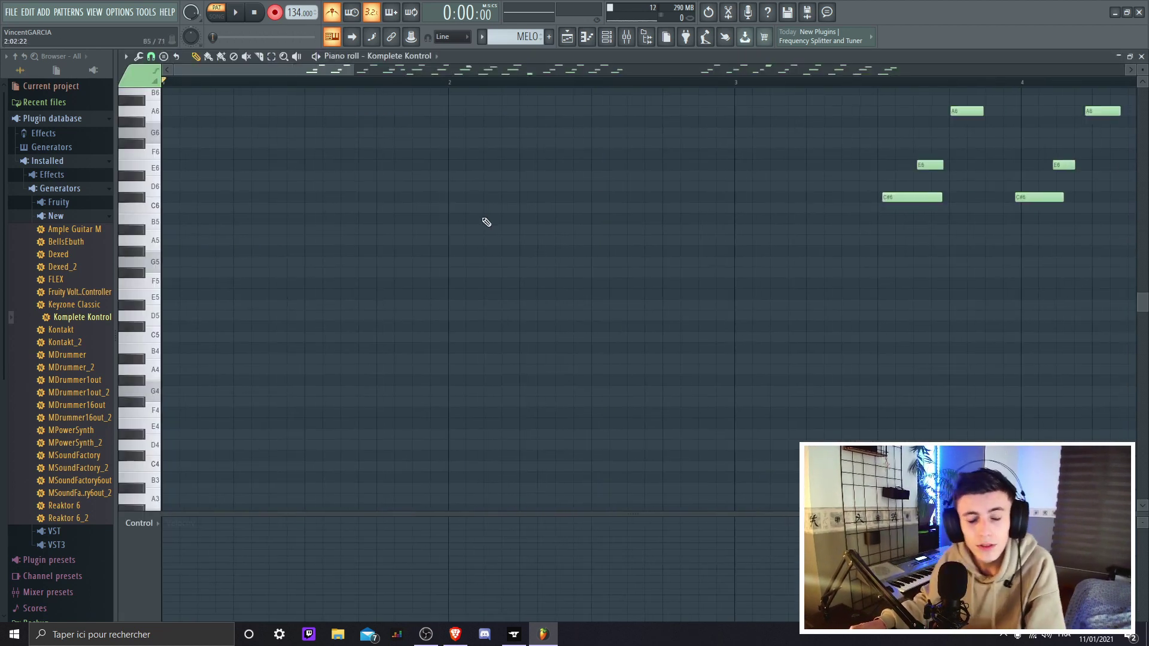
{"action": "scroll", "coordinate": [659, 233], "scroll_direction": "up", "scroll_amount": 4}
{"action": "scroll", "coordinate": [711, 243], "scroll_direction": "right", "scroll_amount": 10}
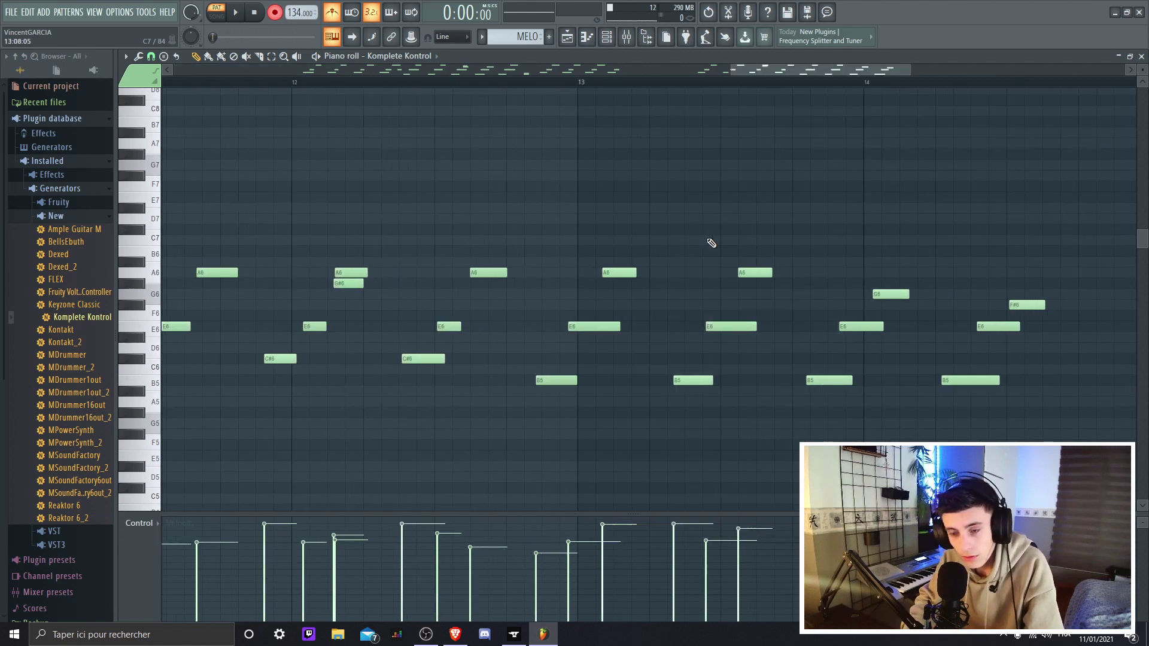
{"action": "scroll", "coordinate": [711, 243], "scroll_direction": "right", "scroll_amount": 5}
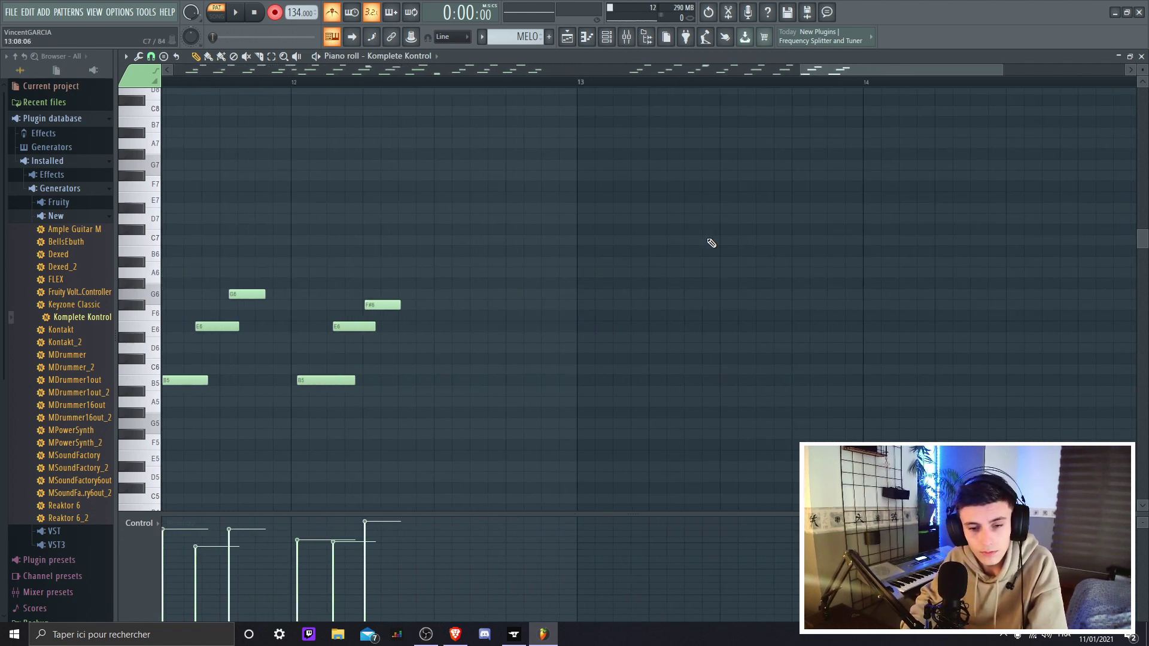
{"action": "left_click_drag", "start_coordinate": [846, 72], "coordinate": [239, 71]}
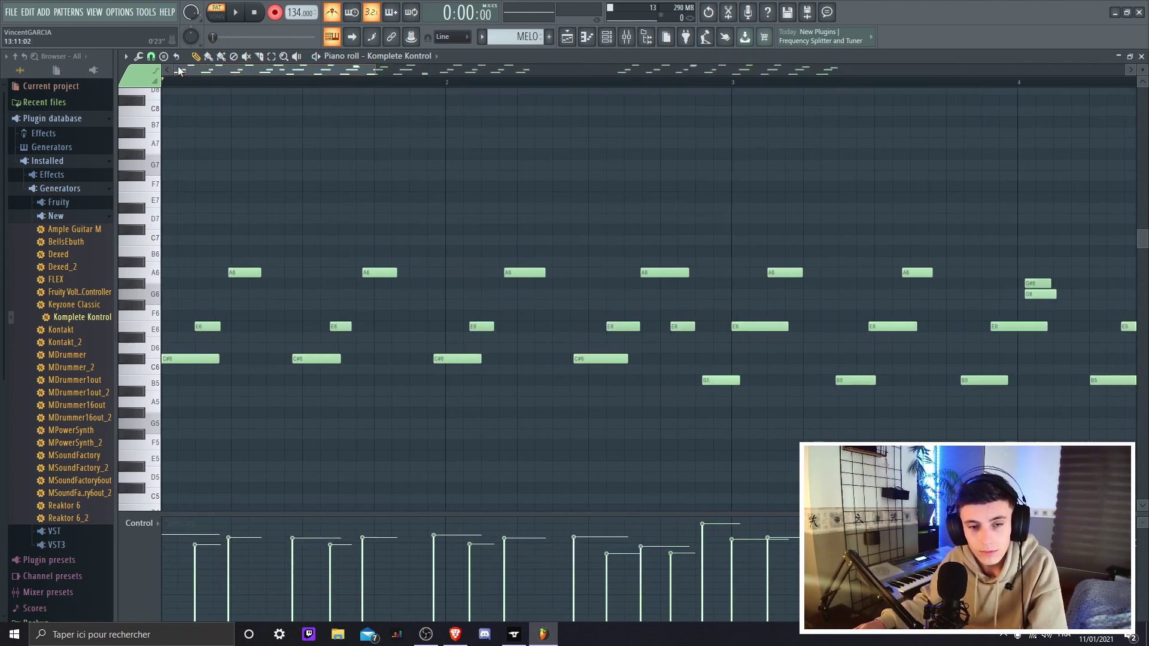
{"action": "scroll", "coordinate": [393, 259], "scroll_direction": "down", "scroll_amount": 4}
{"action": "left_click_drag", "start_coordinate": [702, 209], "coordinate": [0, 522]}
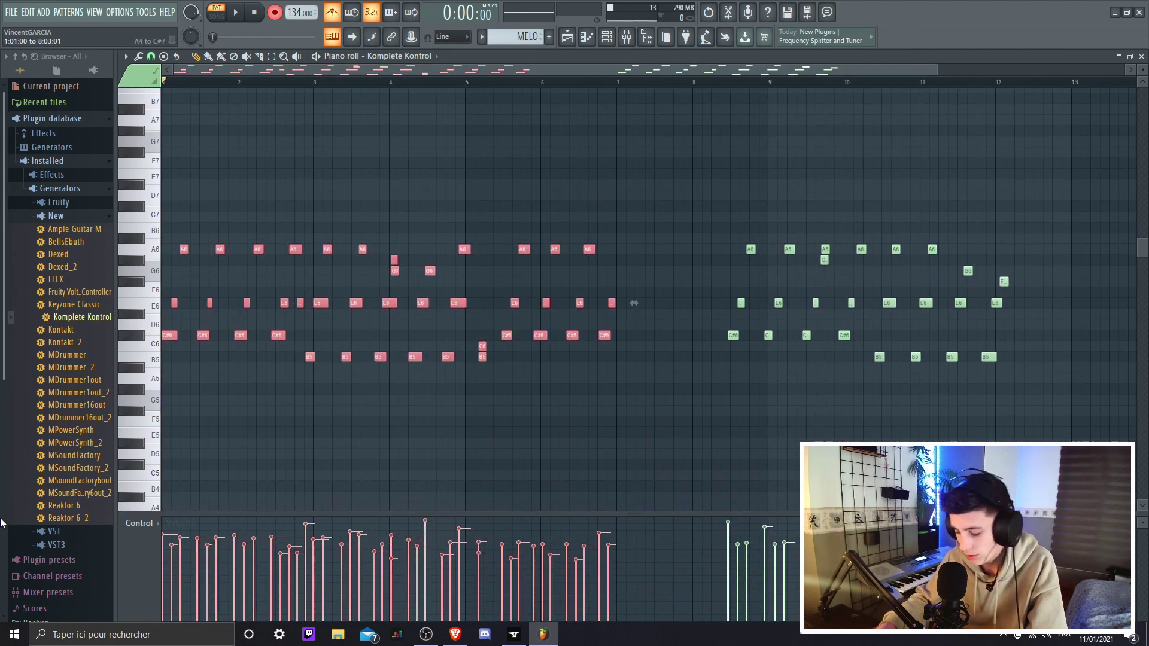
{"action": "key", "text": "Delete"}
Move all notes of the remaining take to the start of bar 1 and quantize them to the grid
{"action": "left_click_drag", "start_coordinate": [1087, 206], "coordinate": [655, 482]}
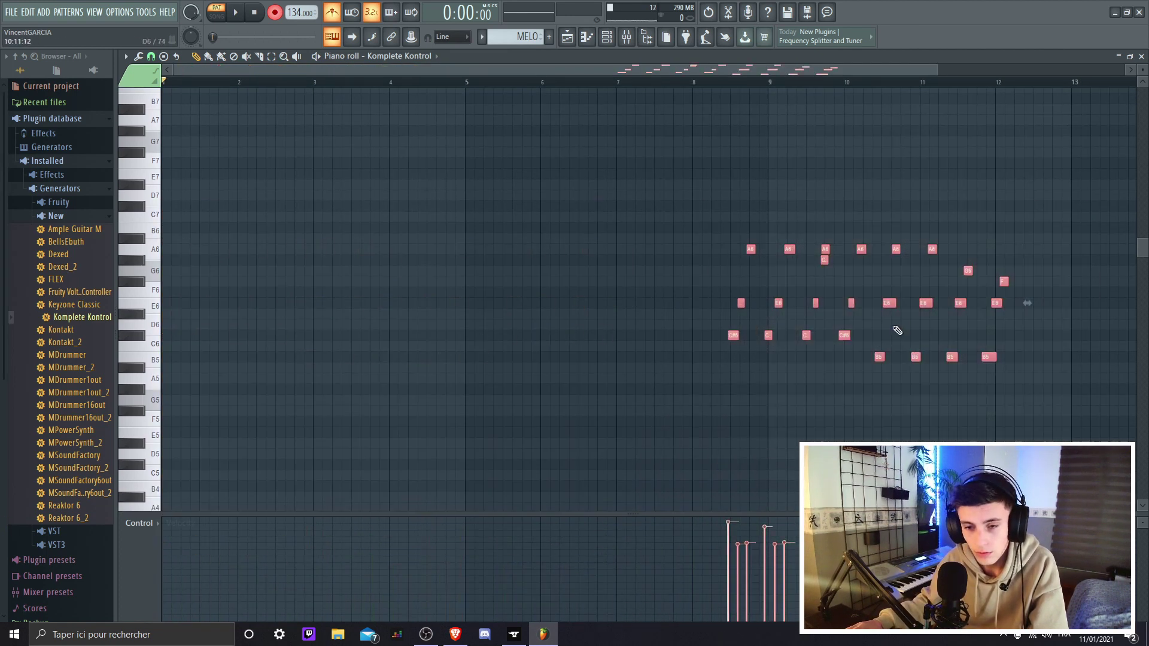
{"action": "left_click_drag", "start_coordinate": [889, 304], "coordinate": [323, 304]}
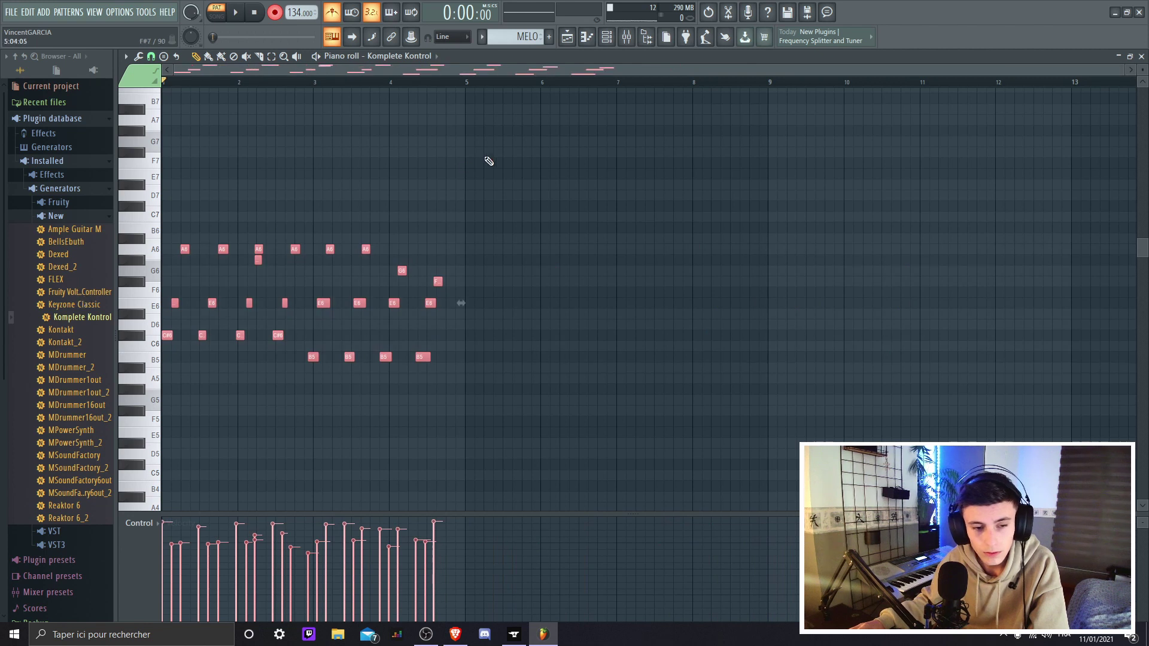
{"action": "left_click", "coordinate": [202, 109]}
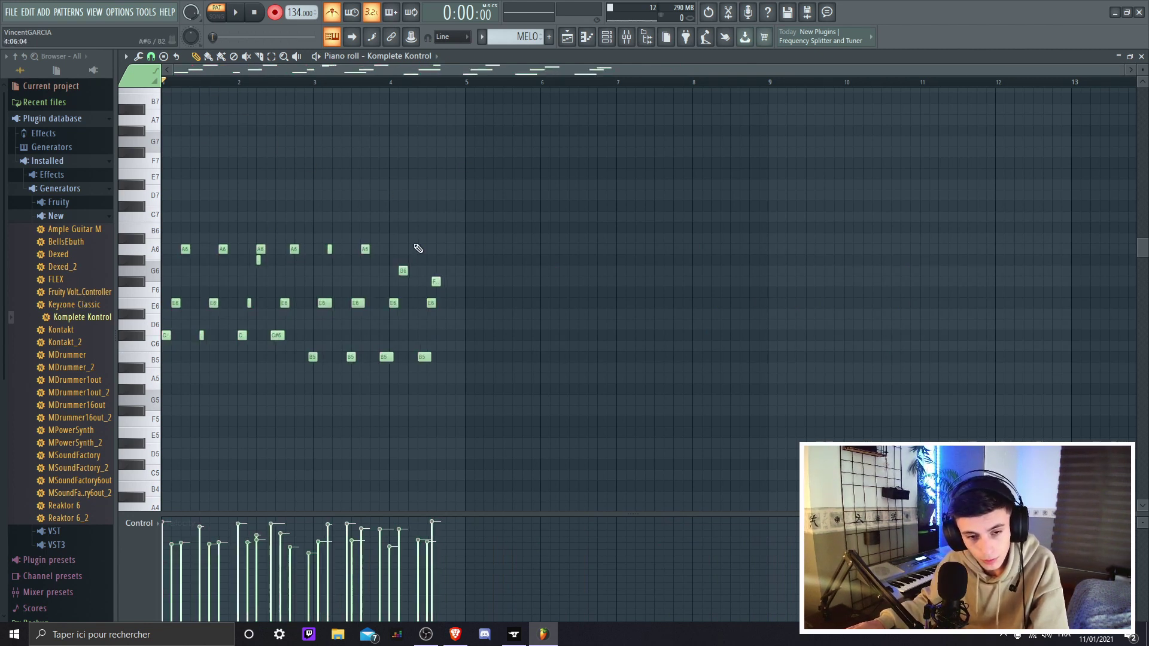
{"action": "scroll", "coordinate": [410, 250], "scroll_direction": "up", "scroll_amount": 3, "text": "ctrl"}
{"action": "scroll", "coordinate": [405, 248], "scroll_direction": "down", "scroll_amount": 1, "text": "ctrl"}
{"action": "scroll", "coordinate": [369, 108], "scroll_direction": "up", "scroll_amount": 2}
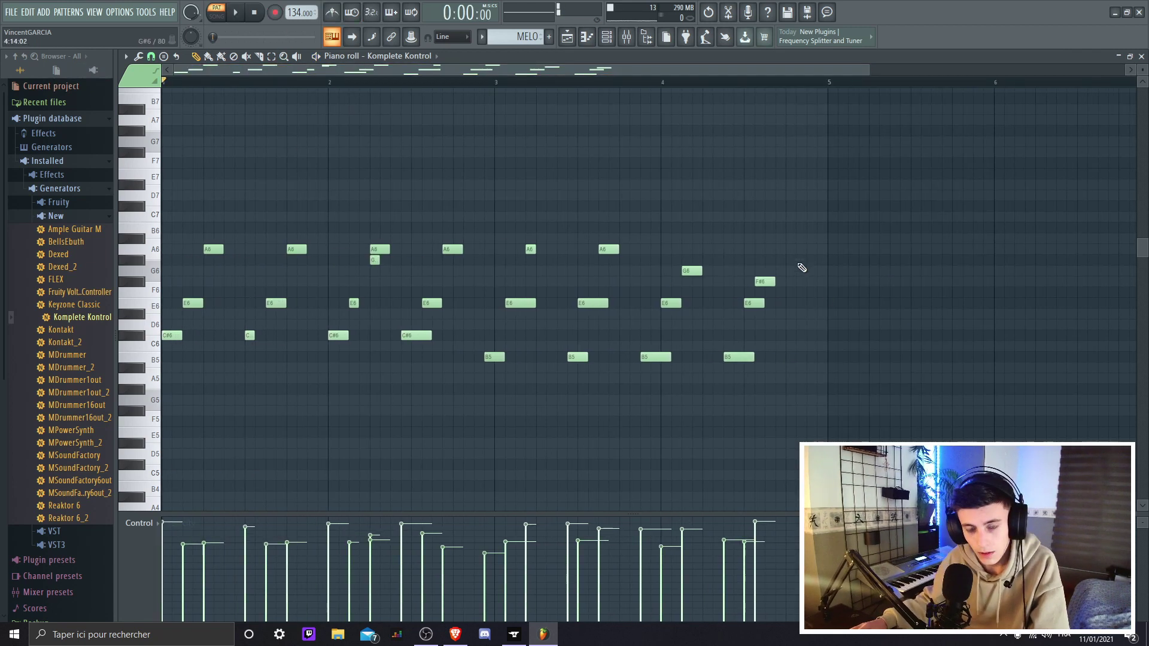
Delete every note except the last six of the melody and shift those six to the start of bar 1
{"action": "left_click_drag", "start_coordinate": [622, 236], "coordinate": [179, 397]}
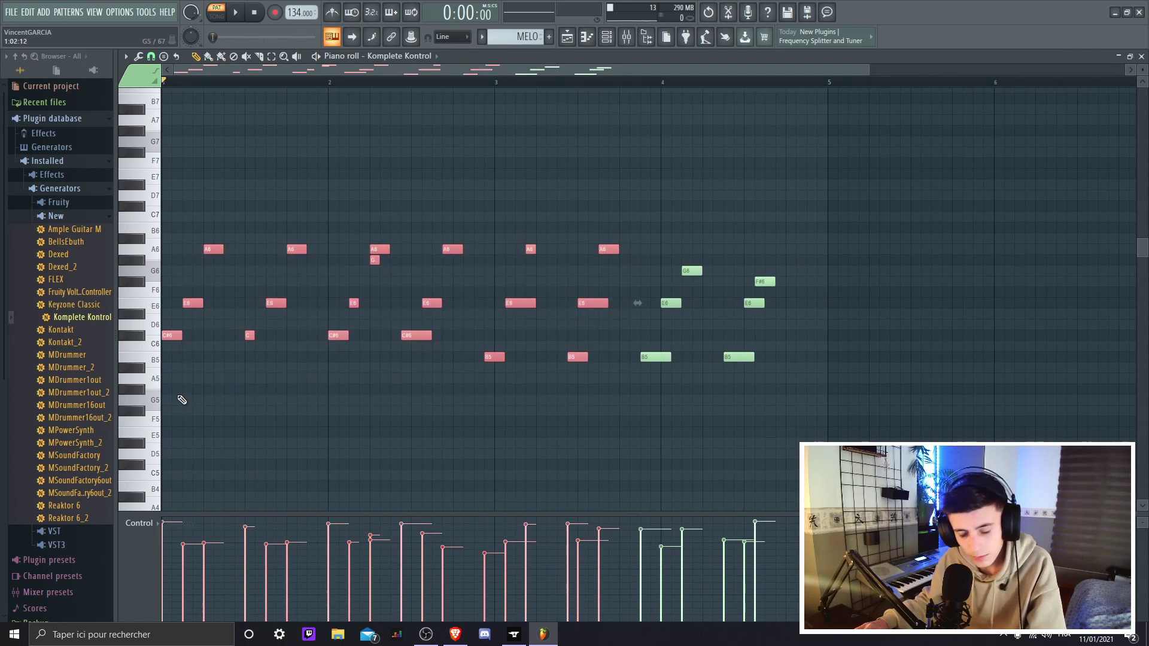
{"action": "key", "text": "Delete"}
{"action": "left_click_drag", "start_coordinate": [847, 225], "coordinate": [543, 412]}
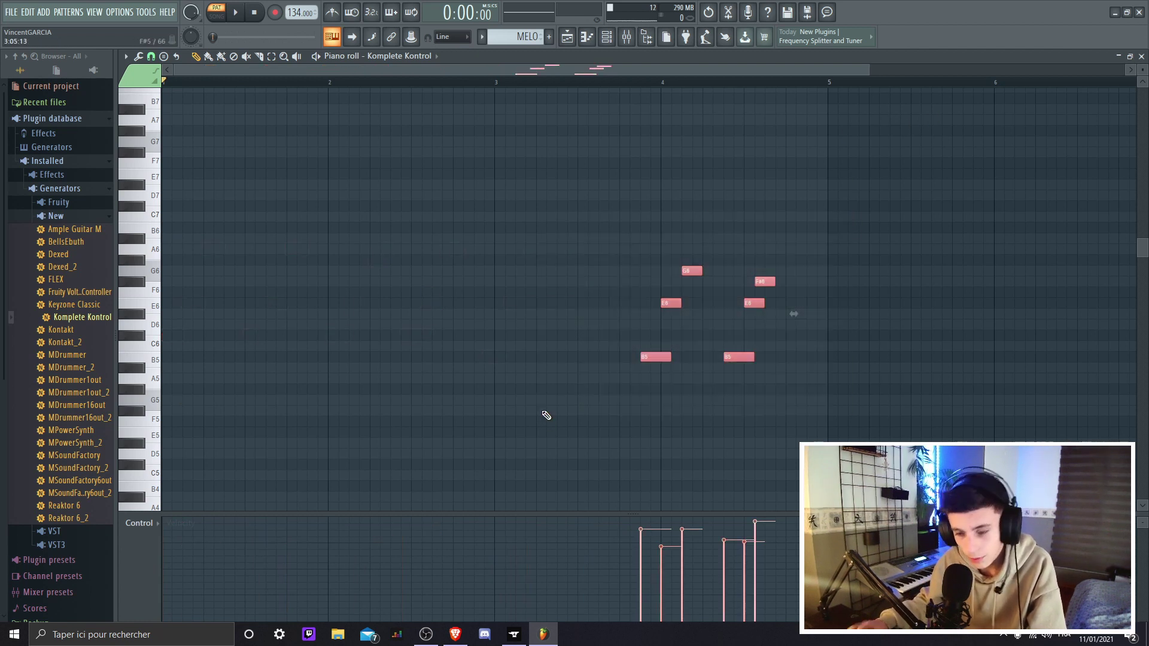
{"action": "key", "text": "shift+Left"}
{"action": "key", "text": "shift+Left"}
{"action": "key", "text": "shift+Left"}
{"action": "key", "text": "shift+Left"}
{"action": "key", "text": "shift+Left"}
{"action": "key", "text": "shift+Left"}
{"action": "key", "text": "shift+Left"}
{"action": "key", "text": "shift+Left"}
{"action": "key", "text": "shift+Left"}
{"action": "key", "text": "shift+Left"}
{"action": "key", "text": "shift+Left"}
{"action": "key", "text": "shift+Left"}
{"action": "key", "text": "shift+Left"}
{"action": "key", "text": "shift+Left"}
{"action": "key", "text": "shift+Left"}
{"action": "key", "text": "shift+Left"}
{"action": "key", "text": "shift+Left"}
{"action": "key", "text": "shift+Left"}
{"action": "key", "text": "shift+Left"}
{"action": "key", "text": "shift+Left"}
{"action": "key", "text": "shift+Left"}
{"action": "key", "text": "shift+Left"}
{"action": "key", "text": "shift+Left"}
{"action": "key", "text": "shift+Left"}
{"action": "key", "text": "shift+Left"}
{"action": "key", "text": "shift+Left"}
{"action": "key", "text": "shift+Left"}
{"action": "key", "text": "shift+Left"}
{"action": "key", "text": "shift+Left"}
{"action": "key", "text": "shift+Left"}
{"action": "key", "text": "shift+Left"}
{"action": "key", "text": "shift+Left"}
{"action": "key", "text": "shift+Left"}
{"action": "key", "text": "shift+Left"}
{"action": "key", "text": "shift+Left"}
{"action": "key", "text": "shift+Left"}
{"action": "key", "text": "shift+Left"}
{"action": "key", "text": "shift+Left"}
{"action": "key", "text": "shift+Left"}
{"action": "key", "text": "shift+Left"}
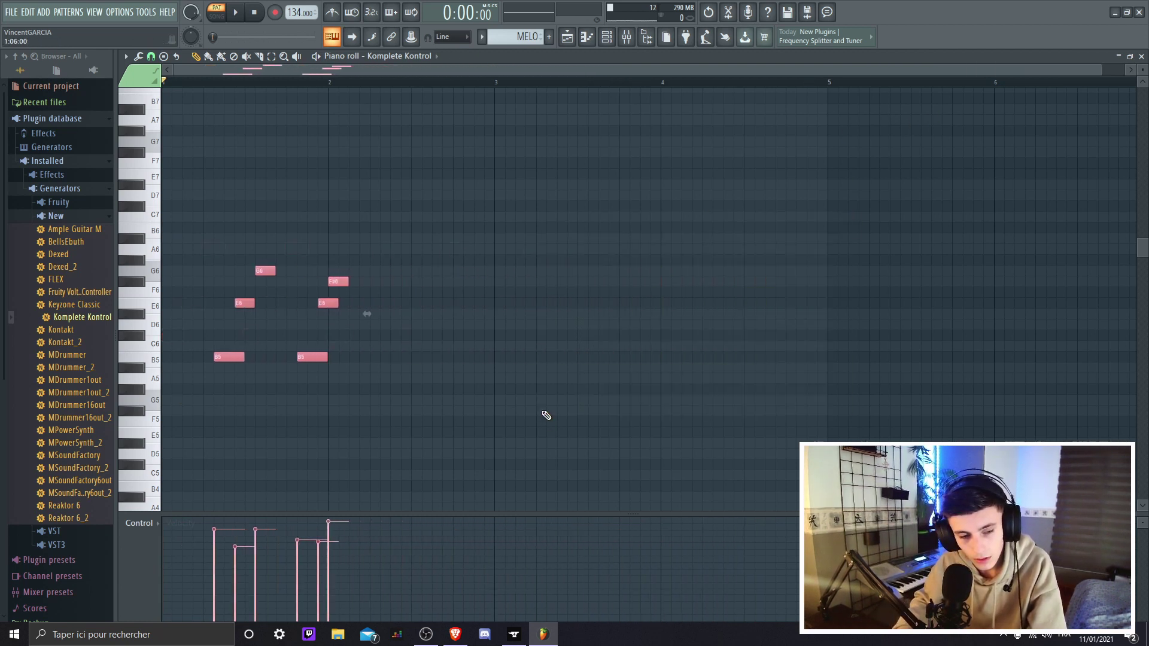
{"action": "key", "text": "ctrl+d"}
{"action": "key", "text": "space"}
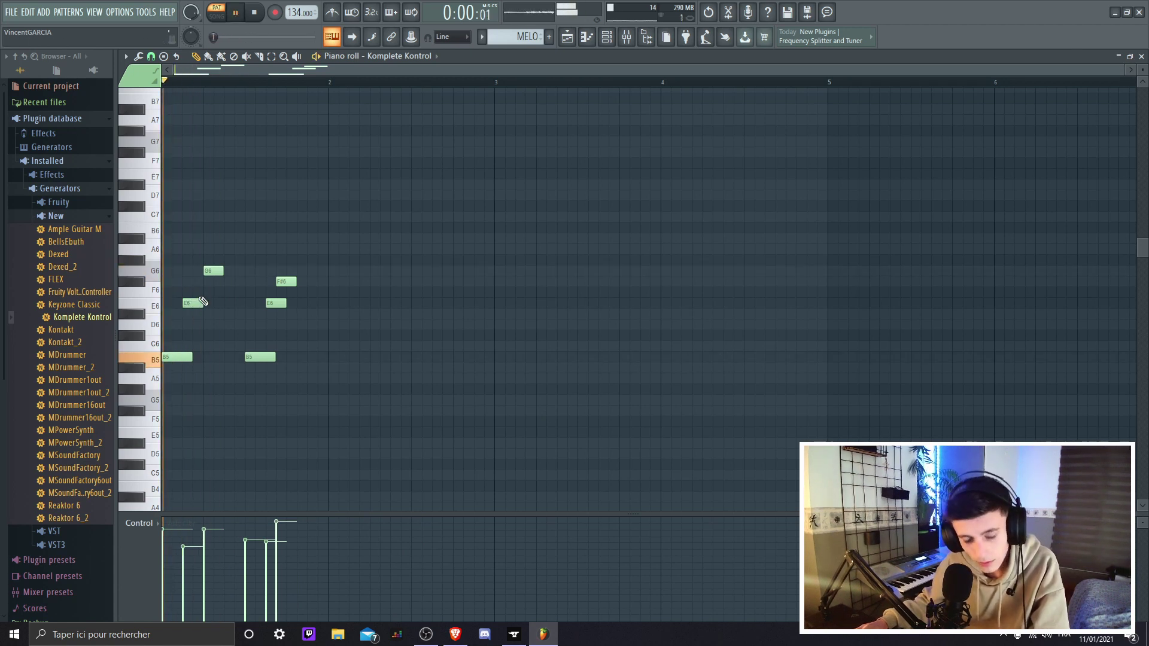
{"action": "key", "text": "space"}
{"action": "left_click", "coordinate": [125, 57]}
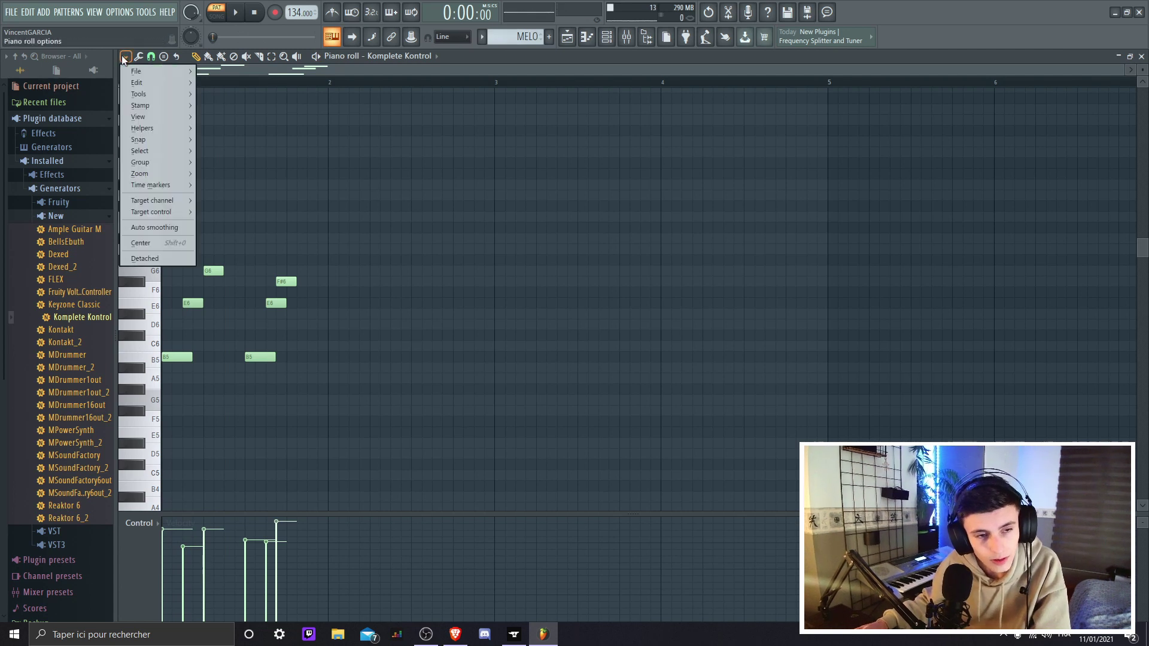
{"action": "mouse_move", "coordinate": [163, 129]}
{"action": "mouse_move", "coordinate": [262, 138]}
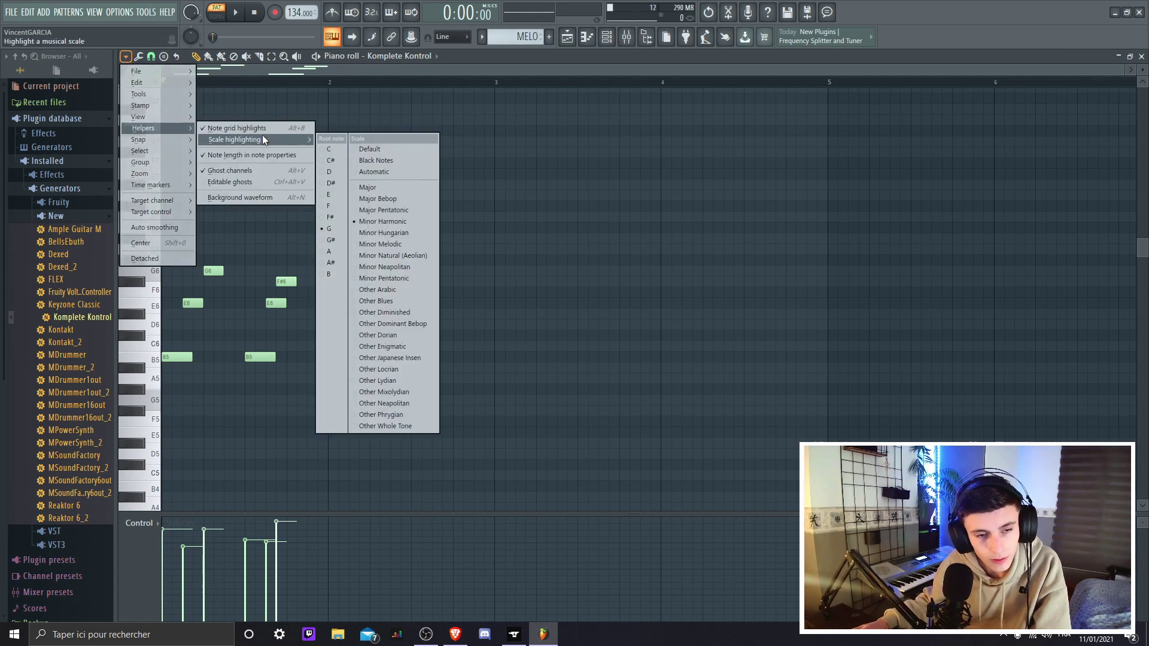
{"action": "left_click", "coordinate": [500, 177]}
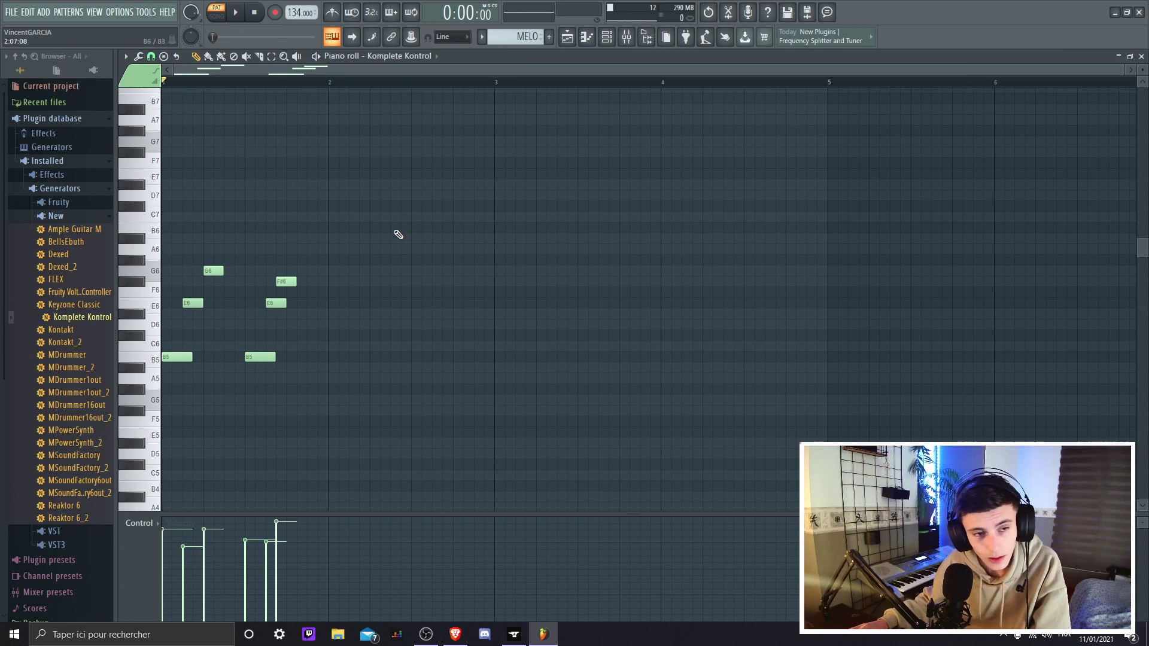
Try several root notes for the Minor Harmonic scale highlighting in the piano roll and set the root to A#
{"action": "left_click", "coordinate": [126, 57]}
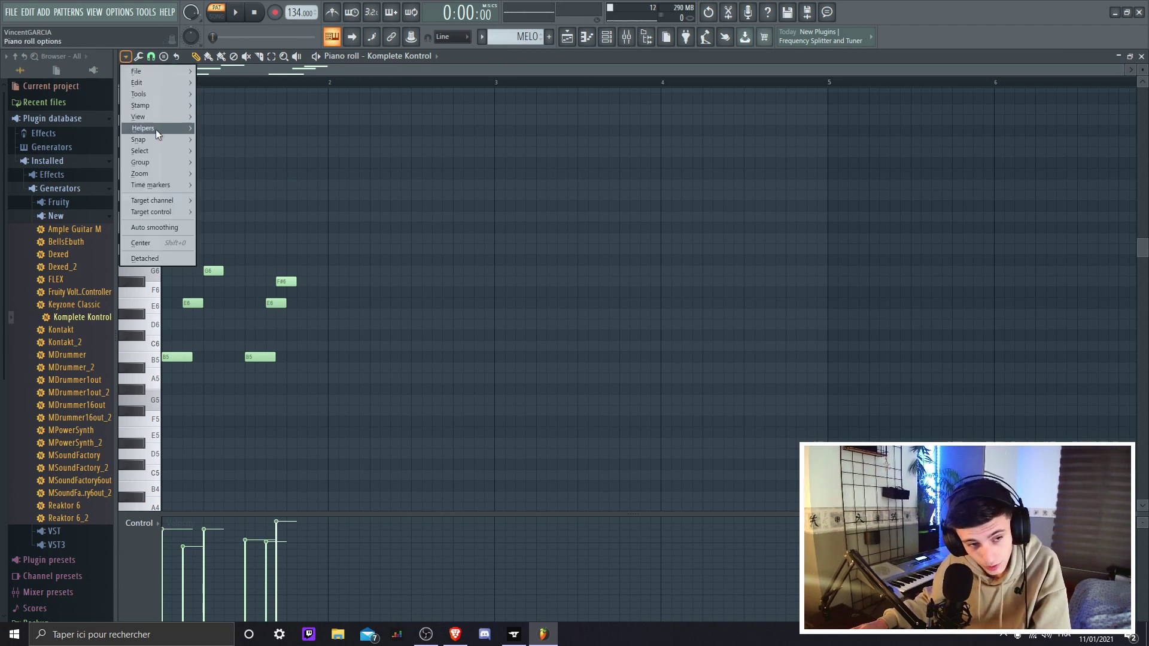
{"action": "mouse_move", "coordinate": [156, 129]}
{"action": "mouse_move", "coordinate": [244, 140]}
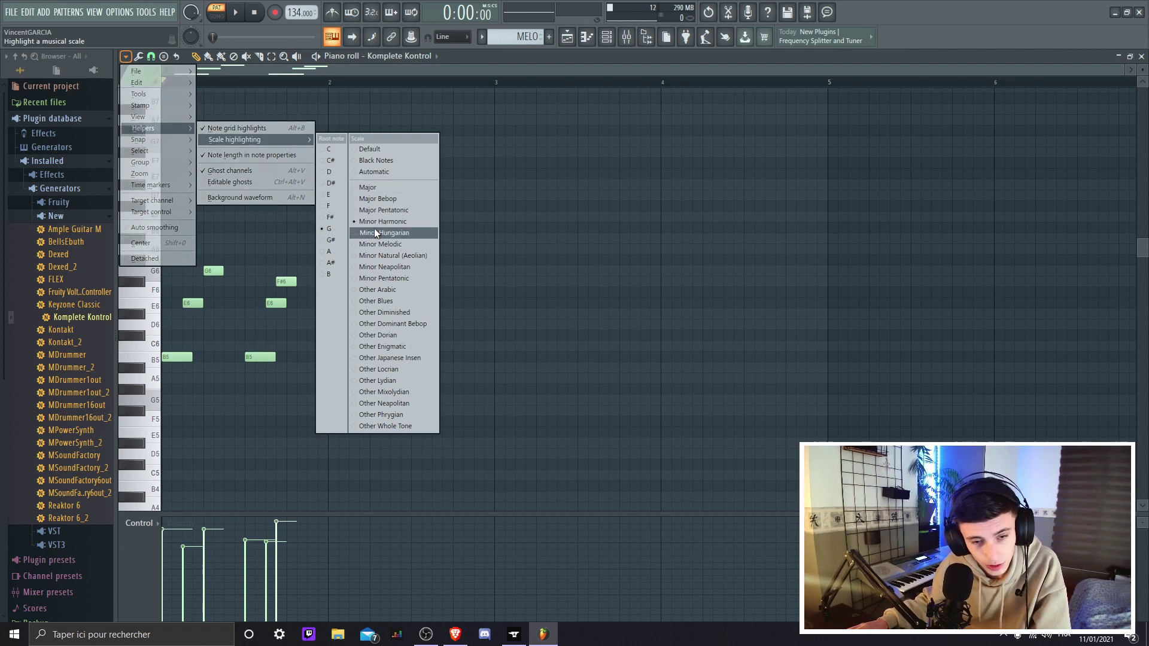
{"action": "left_click", "coordinate": [339, 219]}
{"action": "left_click", "coordinate": [337, 203]}
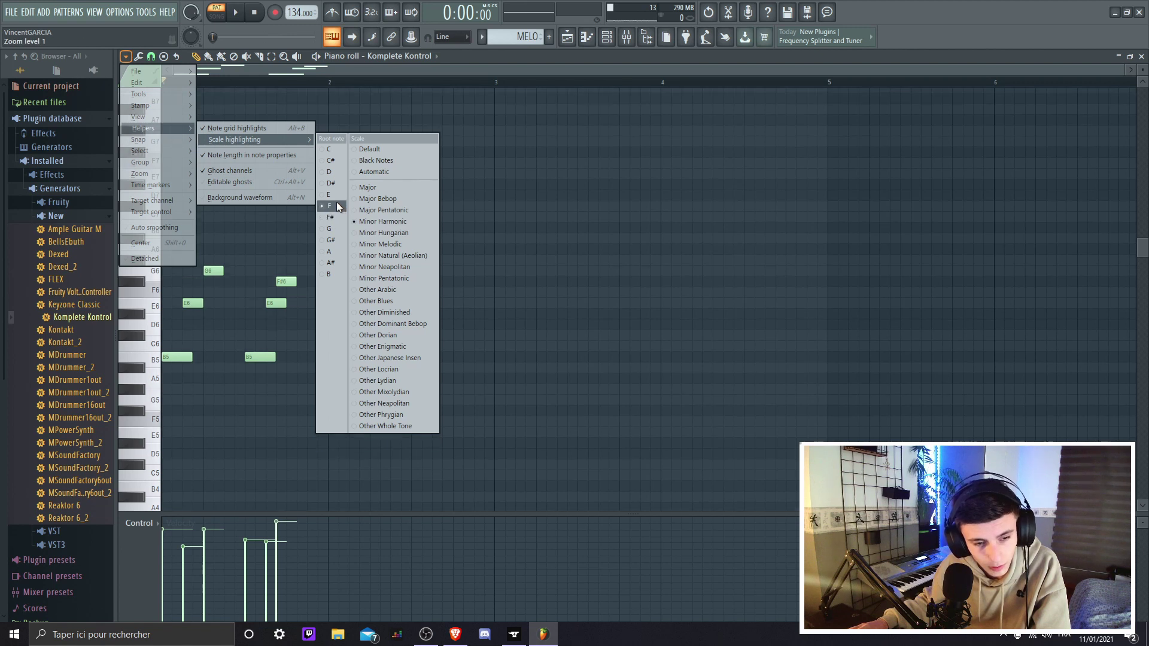
{"action": "left_click", "coordinate": [335, 187]}
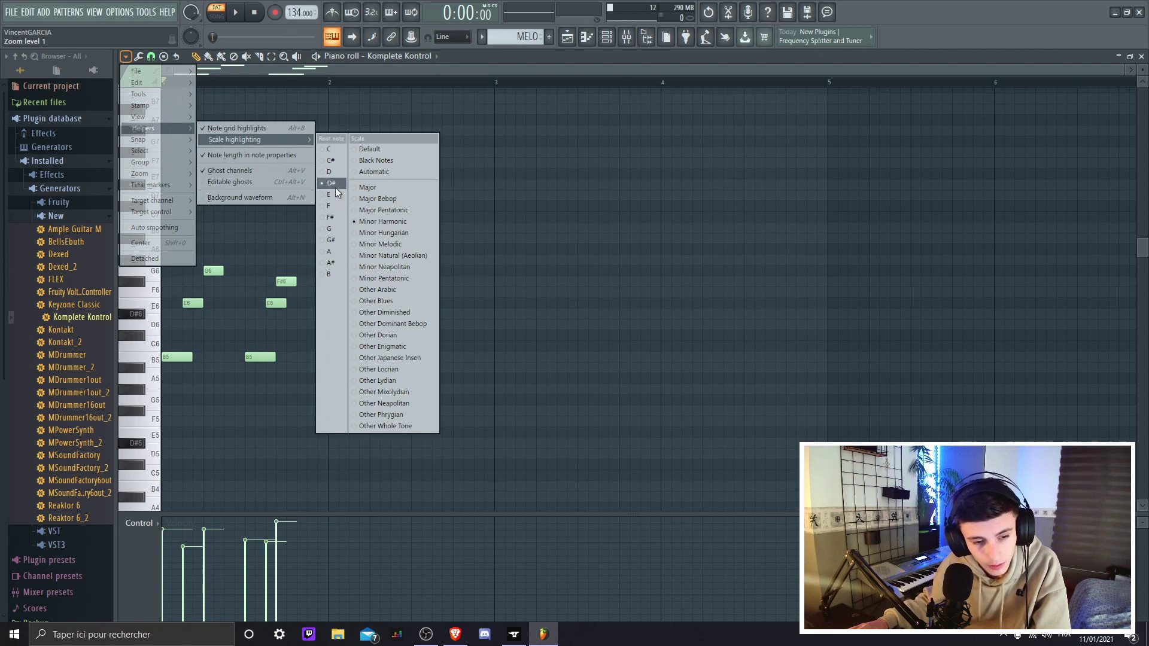
{"action": "left_click", "coordinate": [333, 173]}
{"action": "left_click", "coordinate": [330, 160]}
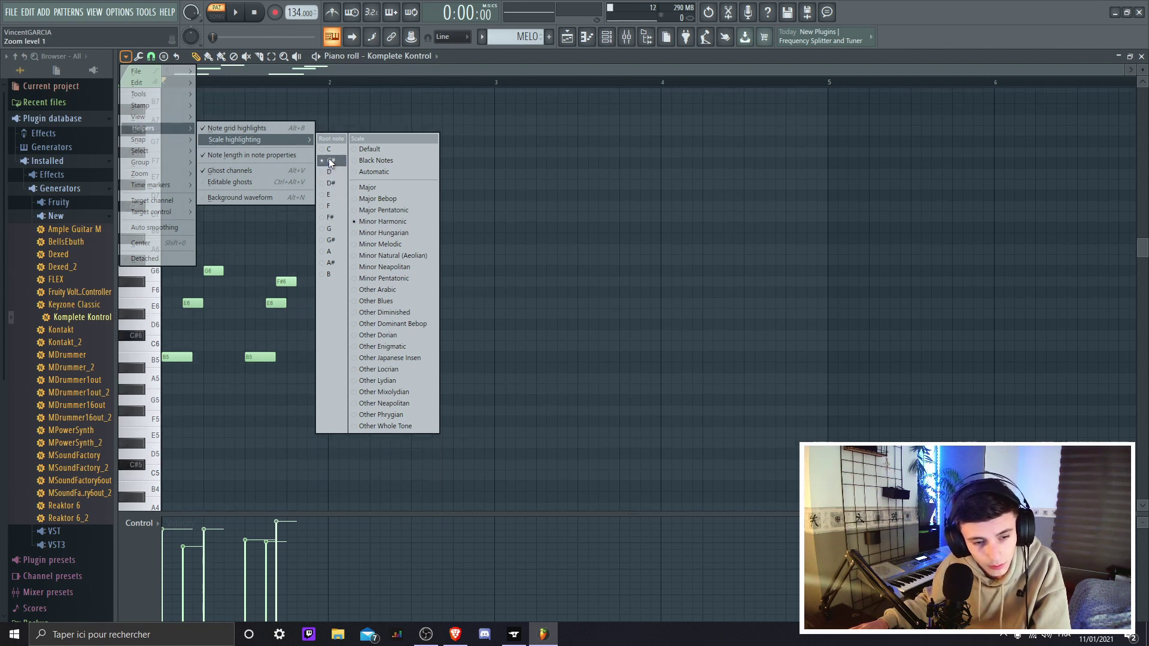
{"action": "left_click", "coordinate": [330, 153]}
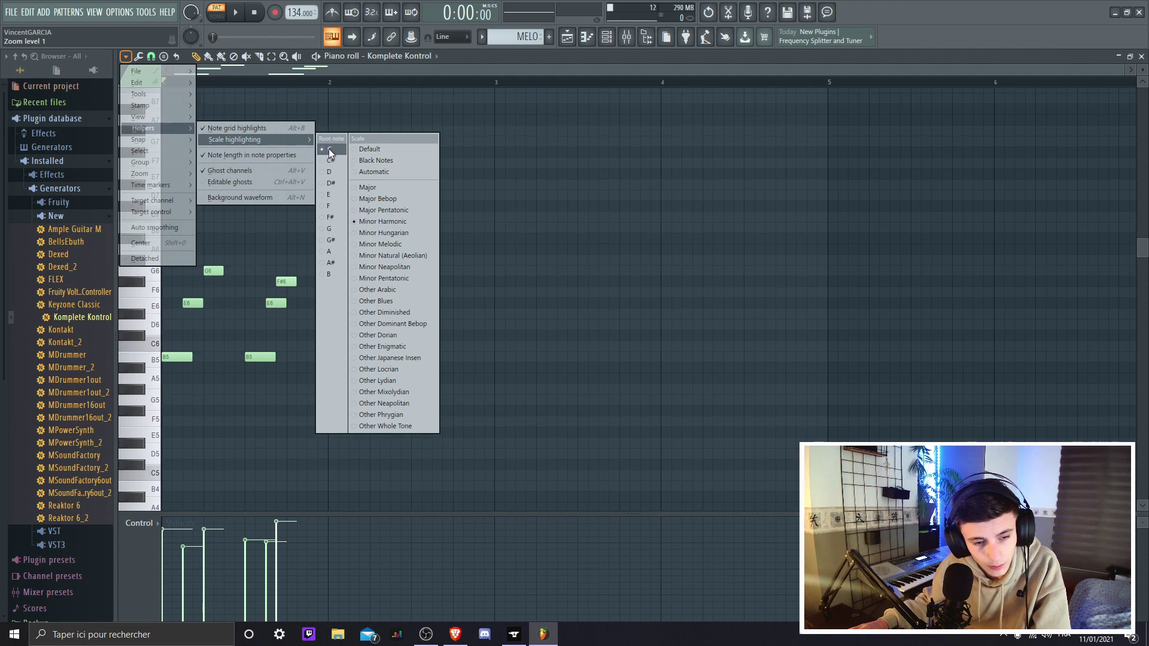
{"action": "left_click", "coordinate": [329, 195]}
{"action": "left_click", "coordinate": [329, 206]}
{"action": "left_click", "coordinate": [330, 217]}
{"action": "left_click", "coordinate": [330, 229]}
{"action": "left_click", "coordinate": [332, 240]}
{"action": "left_click", "coordinate": [330, 251]}
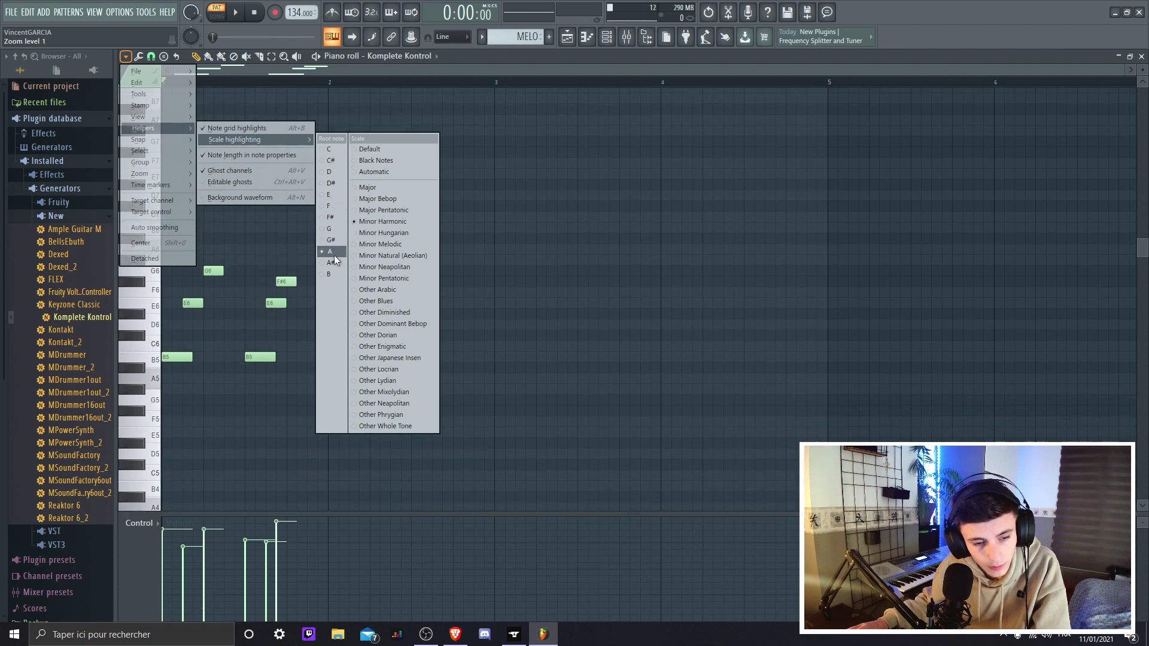
{"action": "left_click", "coordinate": [333, 262]}
{"action": "key", "text": "Escape"}
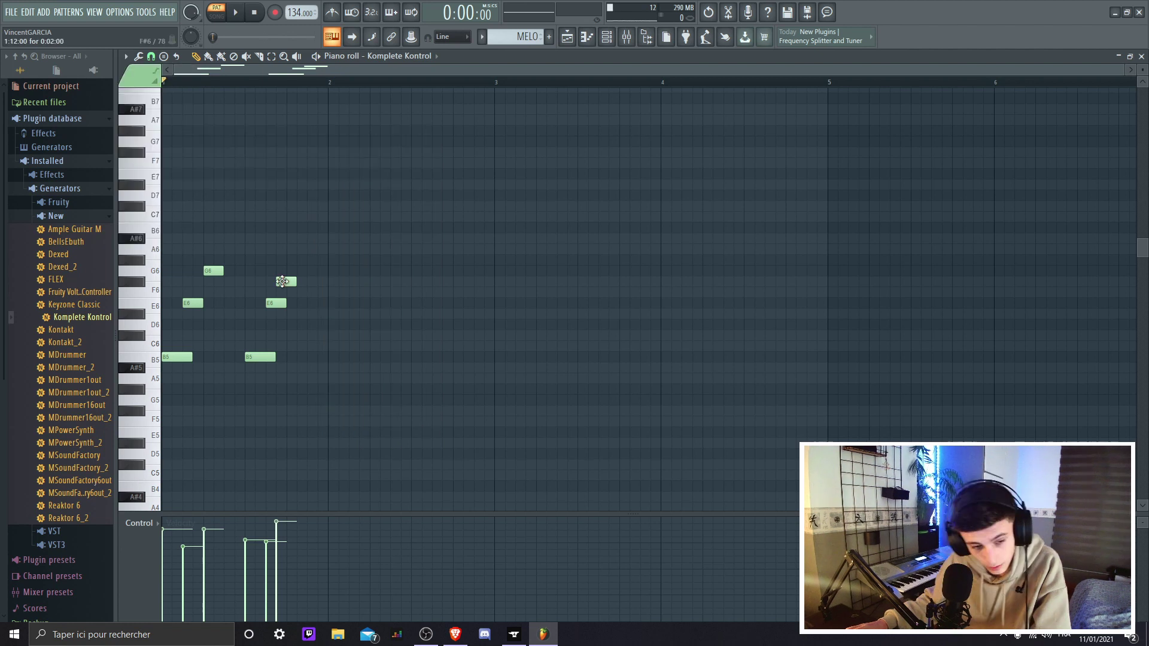
Raise the last melody note in bar 1 to G#6, shift it one grid step later and audition the phrase
{"action": "scroll", "coordinate": [264, 287], "scroll_direction": "down", "scroll_amount": 1}
{"action": "scroll", "coordinate": [267, 299], "scroll_direction": "up", "scroll_amount": 1}
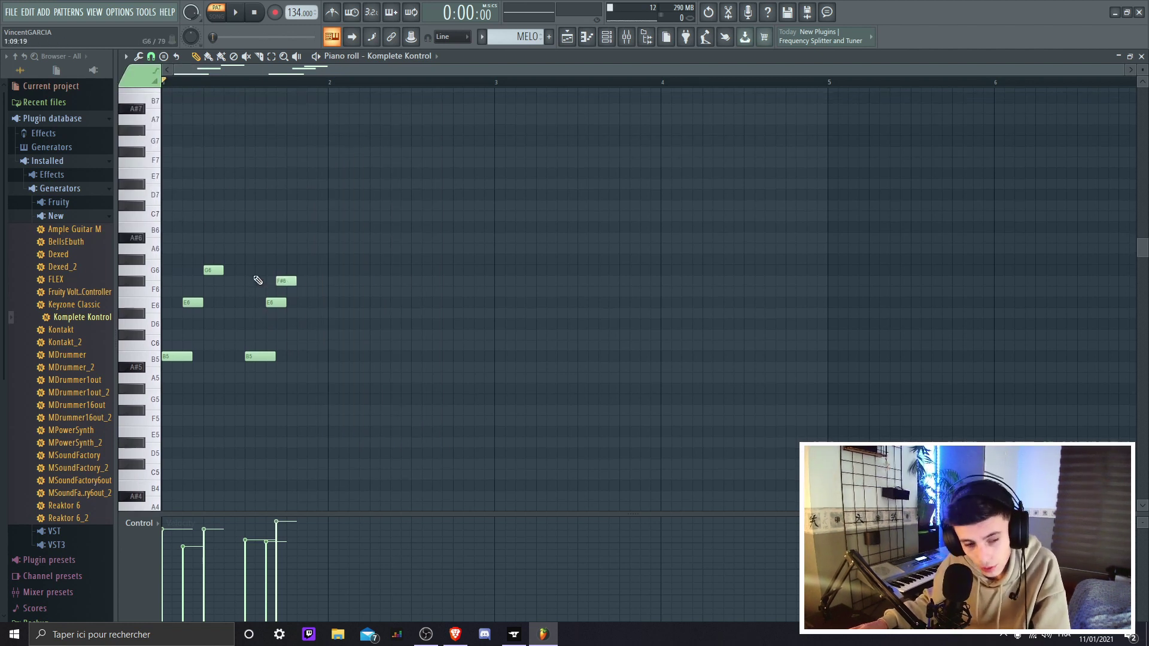
{"action": "key", "text": "shift+Up"}
{"action": "key", "text": "shift+Up"}
{"action": "key", "text": "space"}
{"action": "key", "text": "shift+Right"}
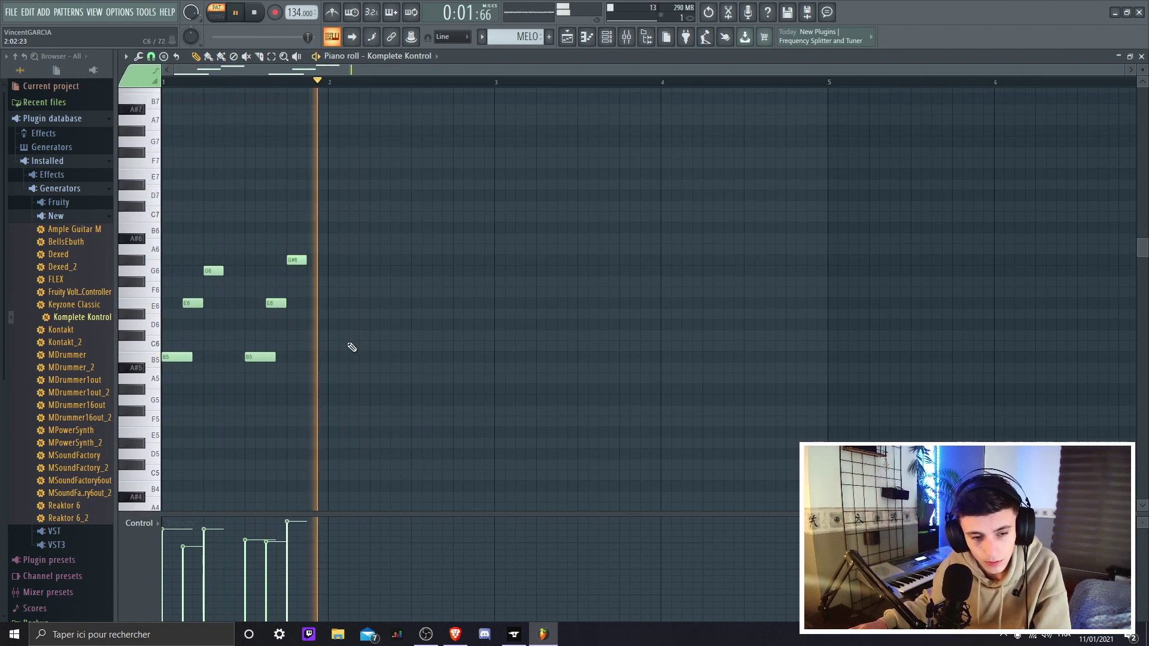
{"action": "key", "text": "space"}
Lower the last melody note in bar 1 to F#6 and audition the phrase again
{"action": "key", "text": "shift+Down"}
{"action": "key", "text": "shift+Down"}
{"action": "key", "text": "space"}
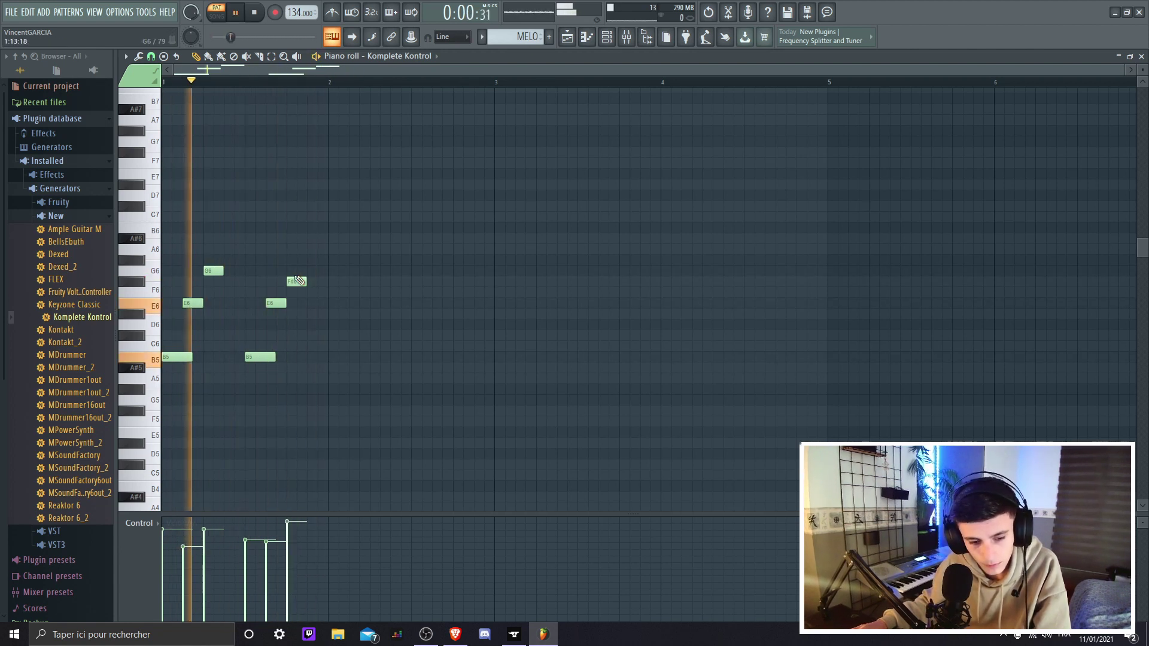
{"action": "key", "text": "space"}
Duplicate the six-note phrase so the copy starts on bar 2, and copy both bars into bars 3 and 4
{"action": "left_click_drag", "start_coordinate": [318, 247], "coordinate": [168, 359]}
{"action": "key", "text": "ctrl+b"}
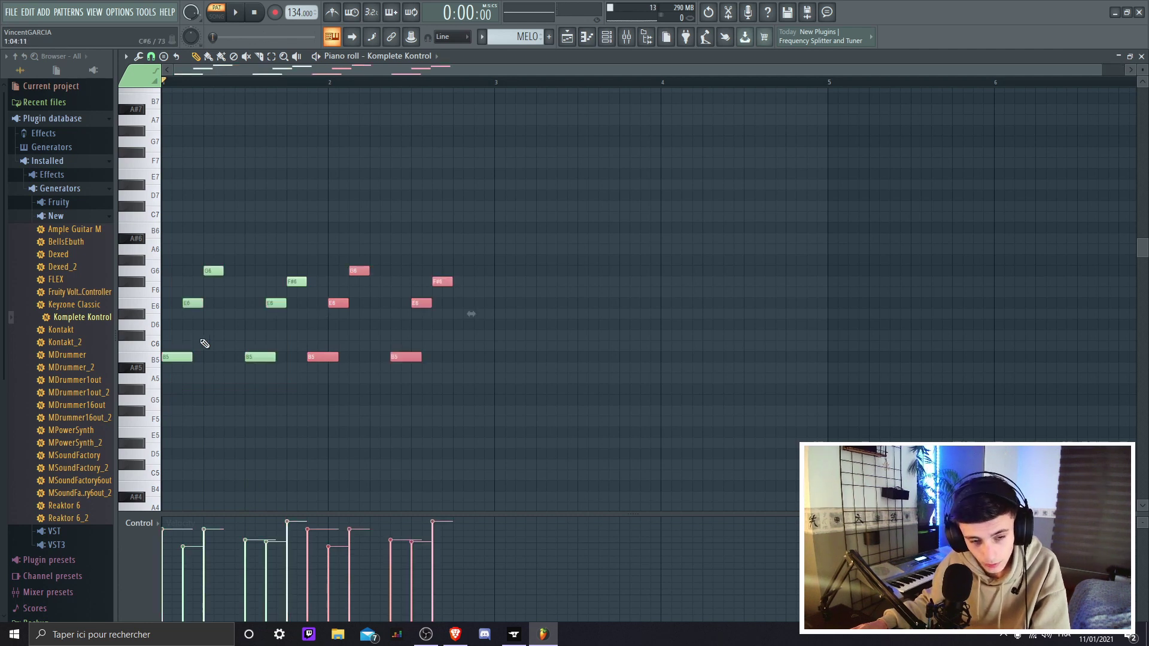
{"action": "left_click_drag", "start_coordinate": [309, 357], "coordinate": [345, 359]}
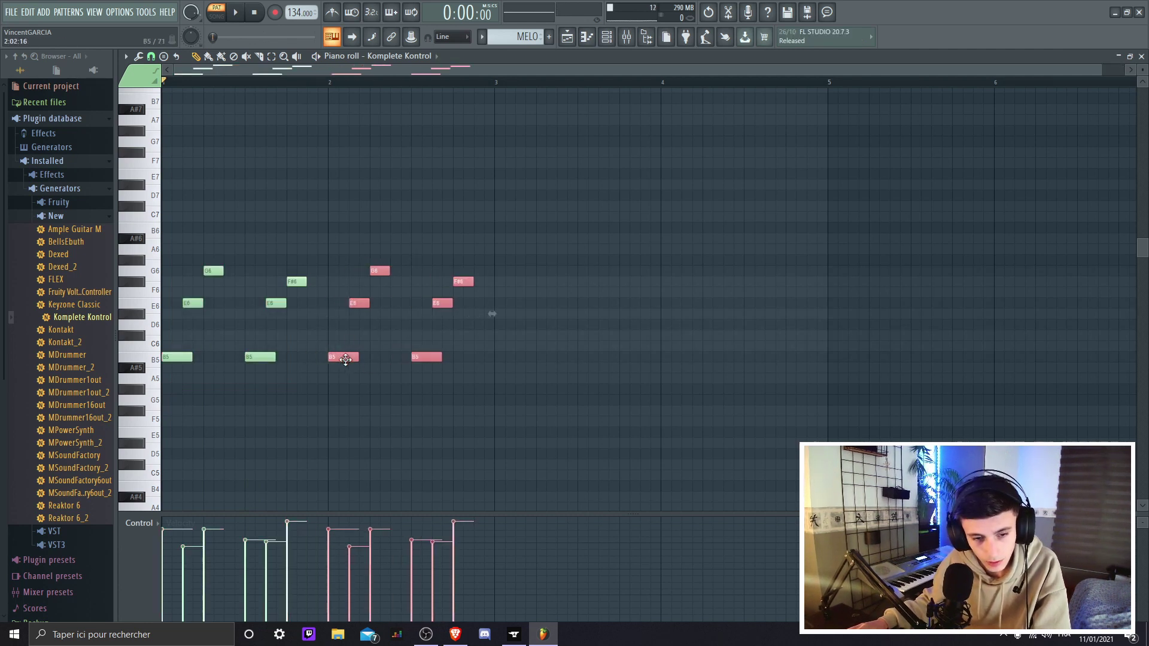
{"action": "left_click_drag", "start_coordinate": [465, 86], "coordinate": [133, 78]}
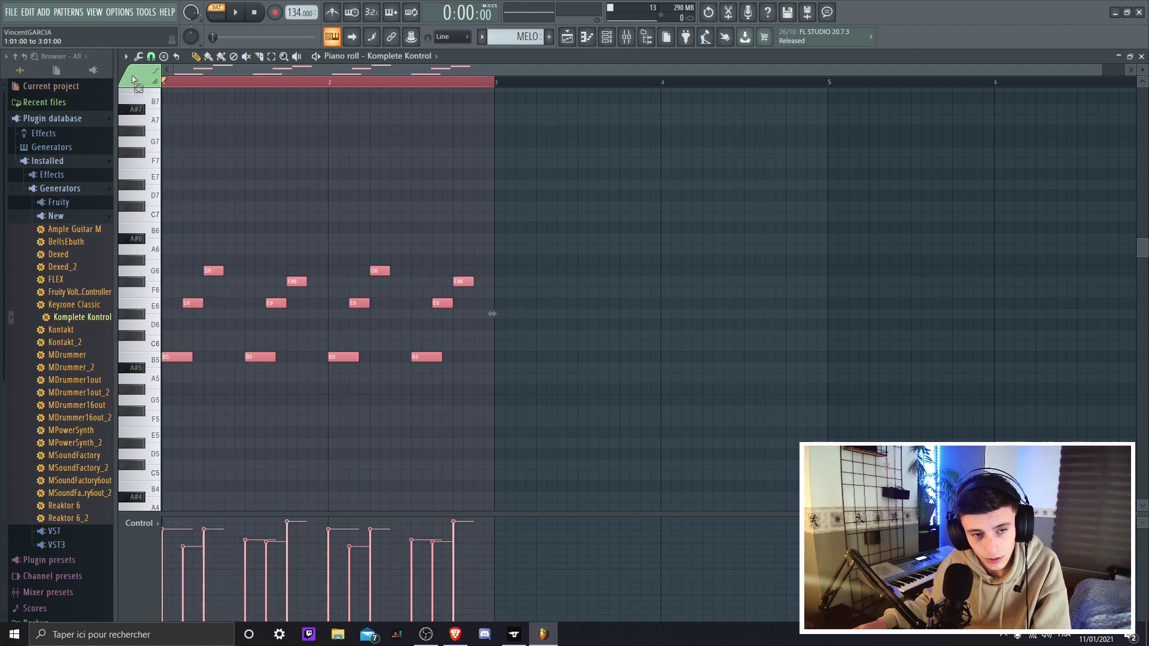
{"action": "key", "text": "ctrl+b"}
{"action": "key", "text": "ctrl+d"}
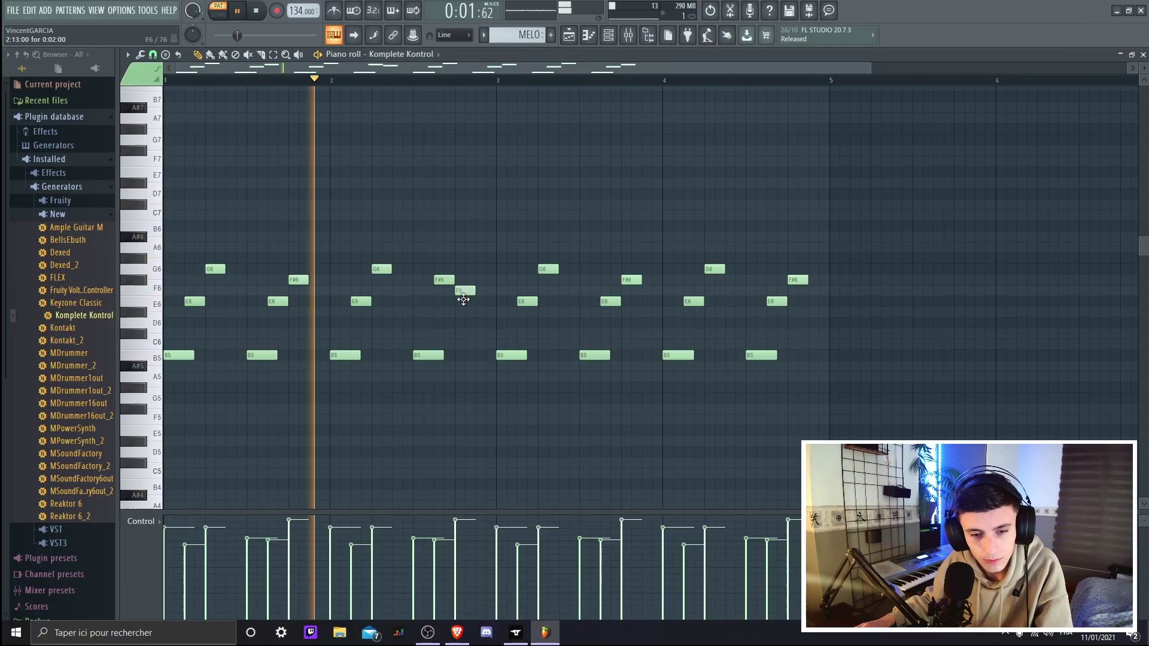
Set the last two notes of bar 2 to F#6 and E6, and swap the E6 and G6 near the start of bar 4
{"action": "left_click_drag", "start_coordinate": [463, 299], "coordinate": [464, 302]}
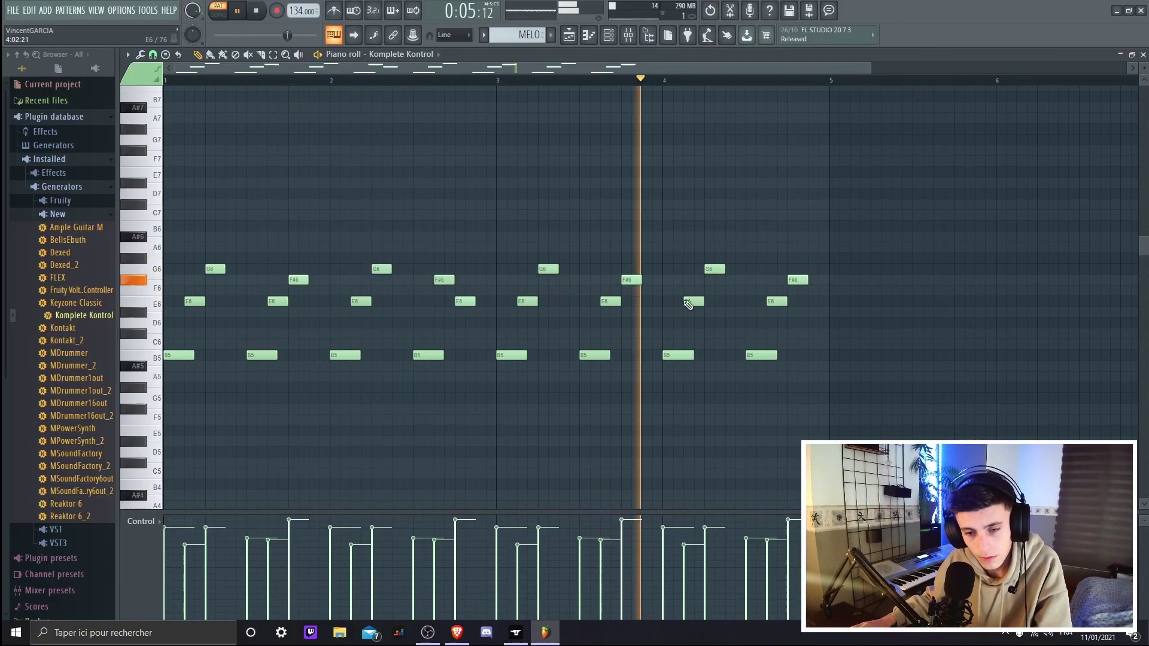
{"action": "left_click_drag", "start_coordinate": [688, 304], "coordinate": [689, 268]}
{"action": "left_click_drag", "start_coordinate": [714, 269], "coordinate": [715, 301]}
{"action": "key", "text": "space"}
{"action": "left_click", "coordinate": [756, 357]}
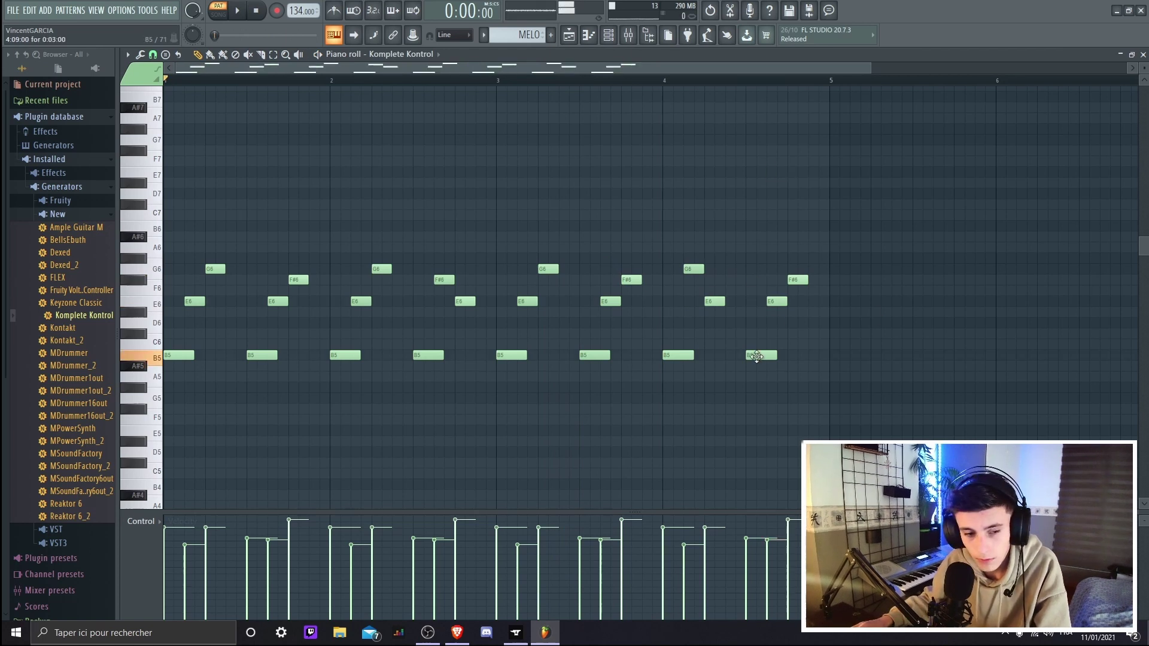
Fill the melody's gaps with extra E6, F#6 and G6 notes, vary bar 4 with a high B6, and play it back
{"action": "key", "text": "ctrl+z"}
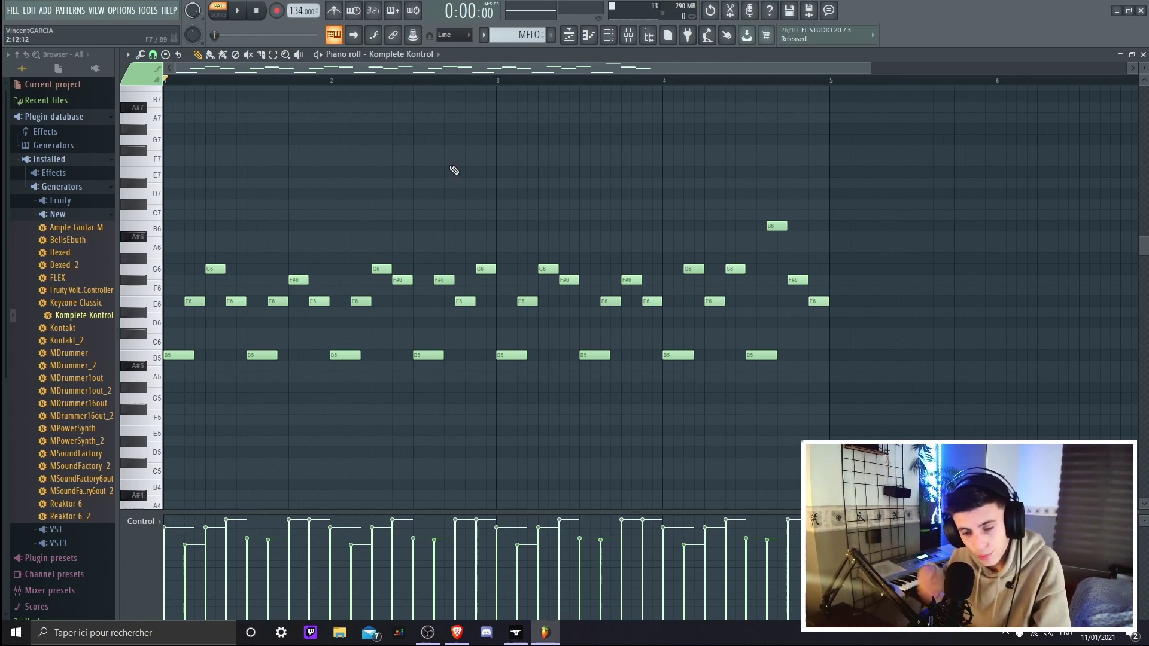
{"action": "key", "text": "space"}
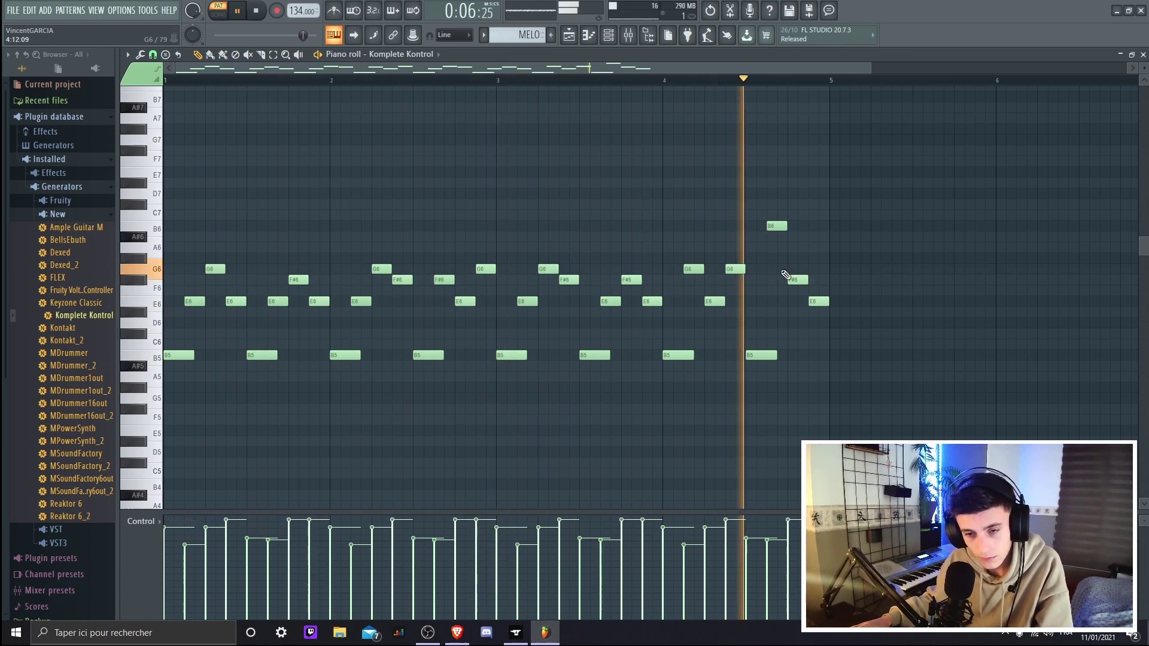
{"action": "key", "text": "space"}
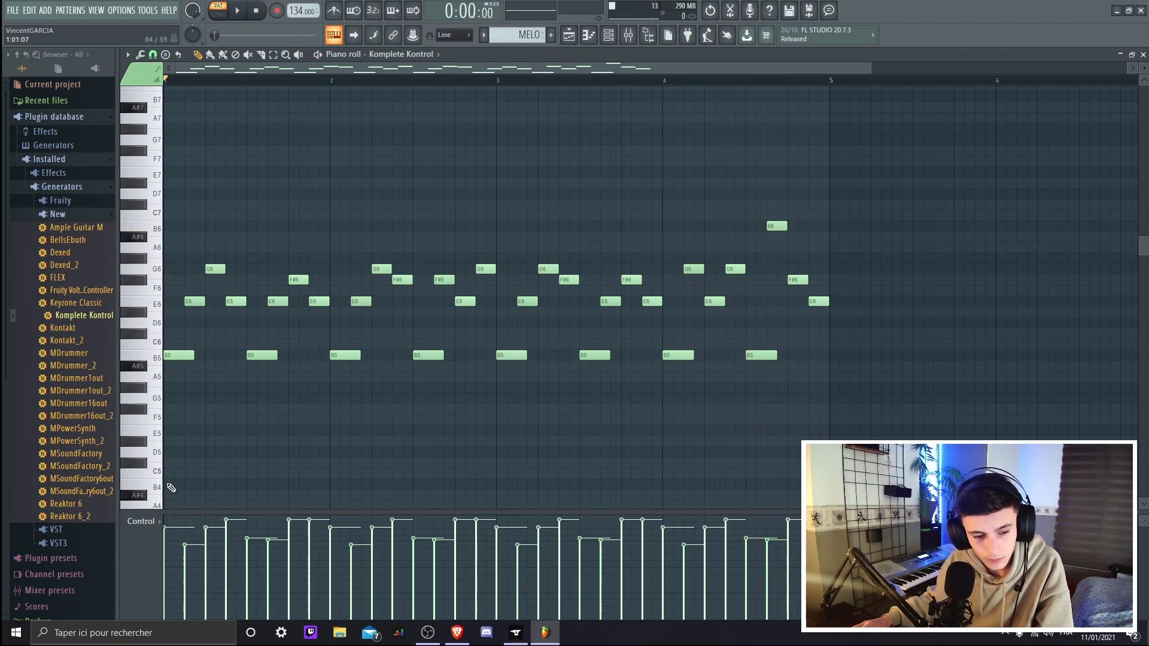
Shorten all the B5 notes to two grid steps and add alternating low B4 and E5 notes under bars 1 and 2
{"action": "left_click", "coordinate": [172, 487]}
{"action": "left_click_drag", "start_coordinate": [776, 355], "coordinate": [767, 354]}
{"action": "scroll", "coordinate": [252, 457], "scroll_direction": "down", "scroll_amount": 1}
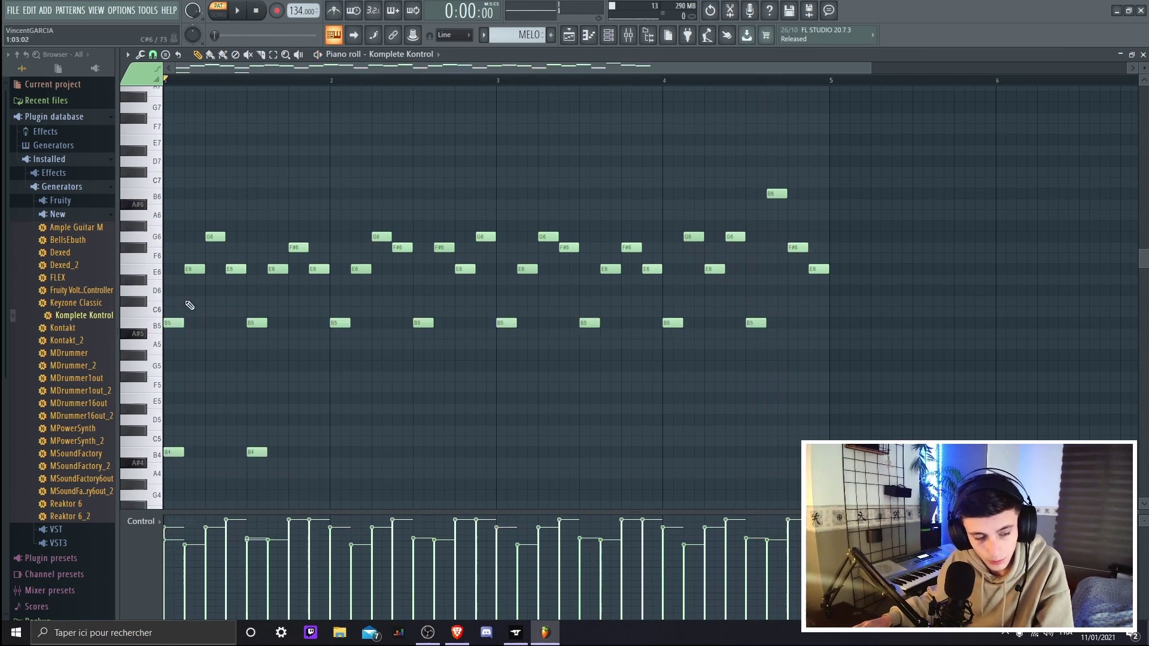
{"action": "left_click", "coordinate": [211, 398]}
{"action": "left_click", "coordinate": [299, 398]}
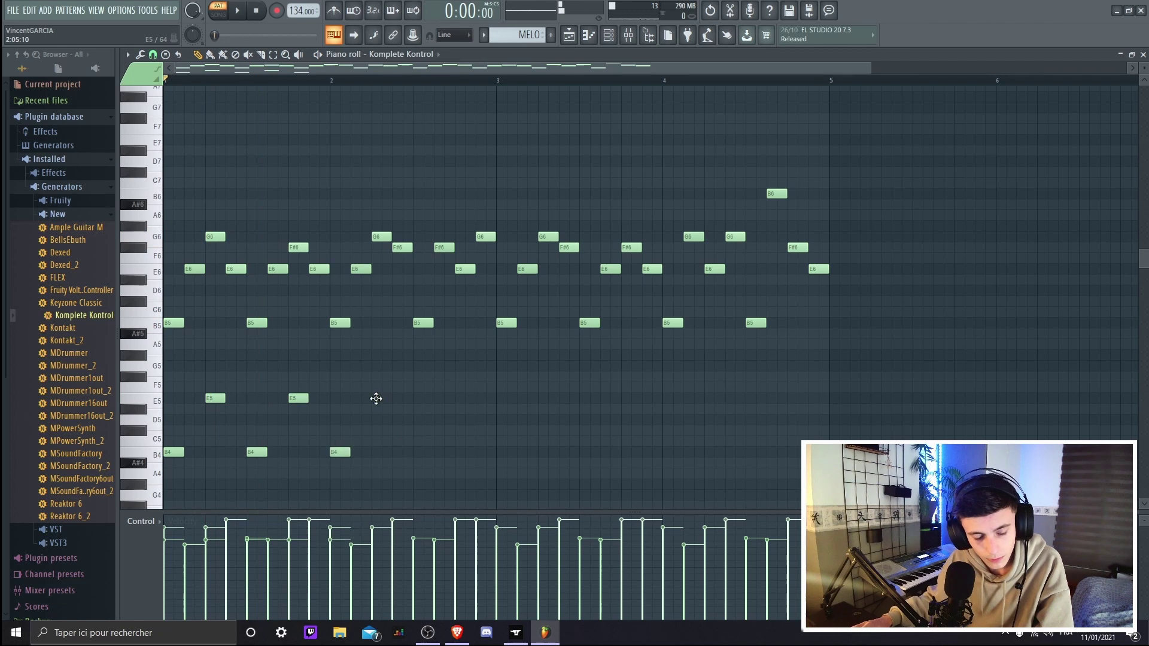
Place a low note at the start of bar 3 and tune it down to G4 while auditioning the melody
{"action": "left_click", "coordinate": [503, 473]}
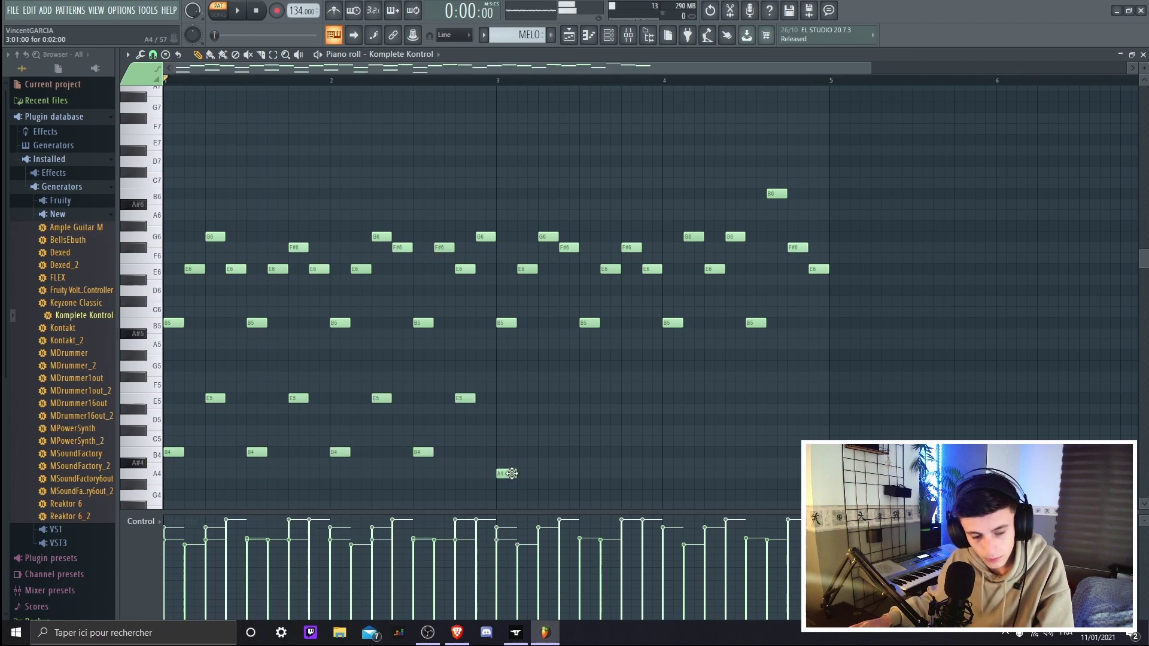
{"action": "left_click_drag", "start_coordinate": [512, 474], "coordinate": [512, 495]}
{"action": "key", "text": "space"}
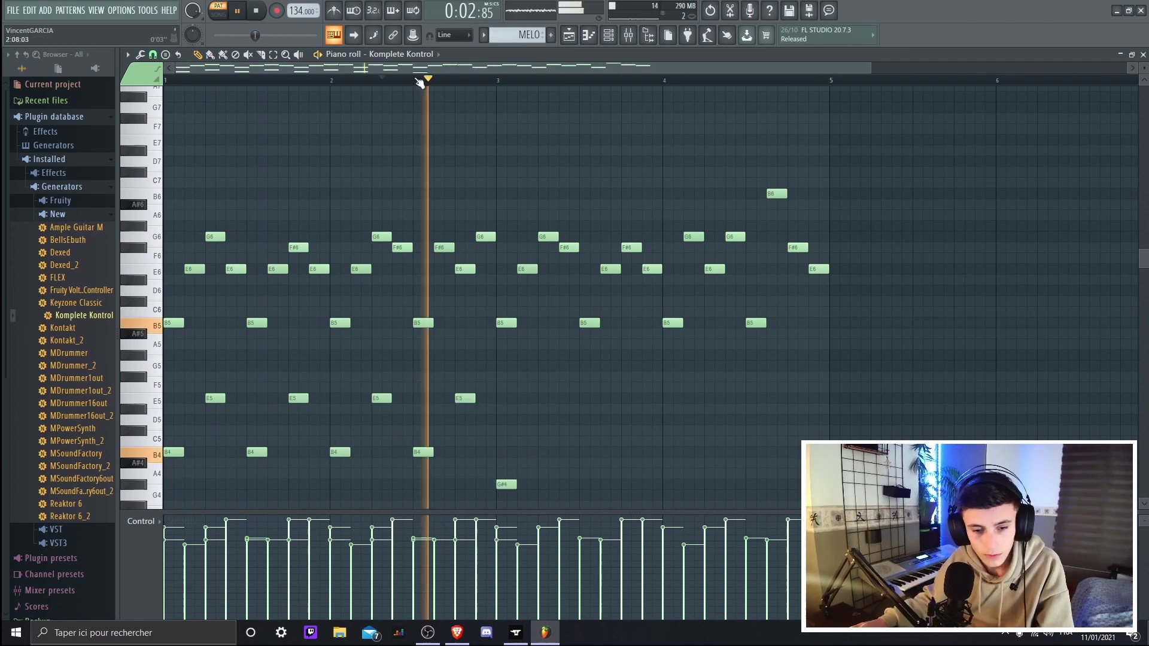
{"action": "scroll", "coordinate": [630, 379], "scroll_direction": "down", "scroll_amount": 2}
{"action": "key", "text": "space"}
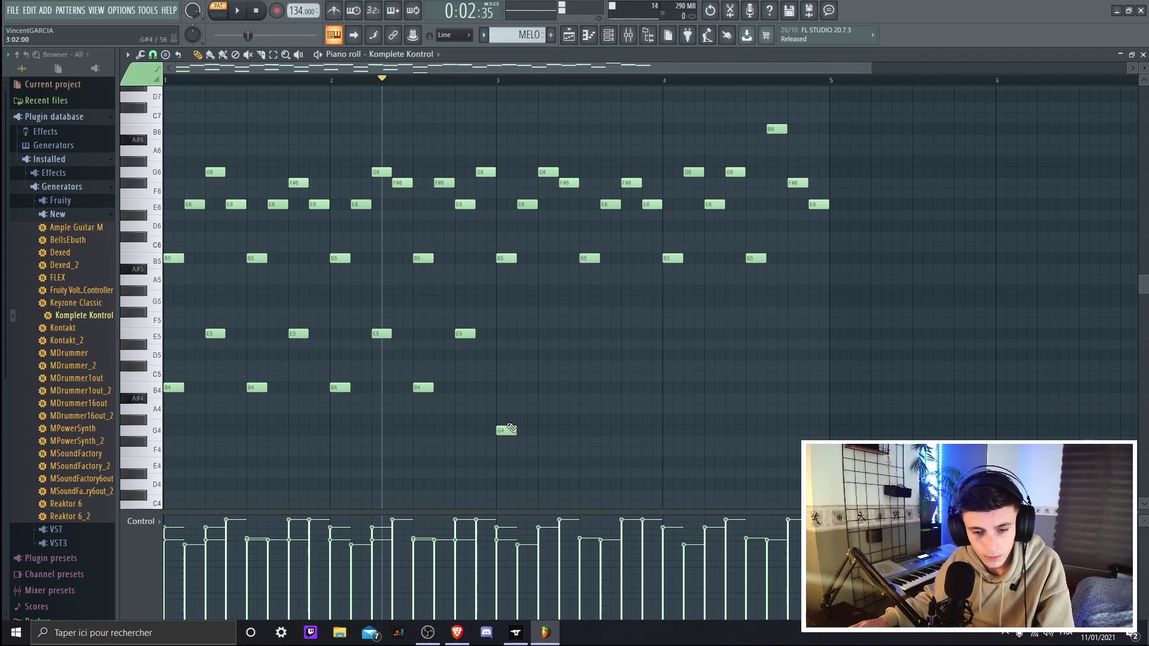
Continue the low line with B4, G4, B4 in bar 3 and B4, E5, B4, G4 in bar 4
{"action": "left_click", "coordinate": [545, 387]}
{"action": "left_click", "coordinate": [588, 430]}
{"action": "left_click", "coordinate": [630, 387]}
{"action": "left_click", "coordinate": [670, 387]}
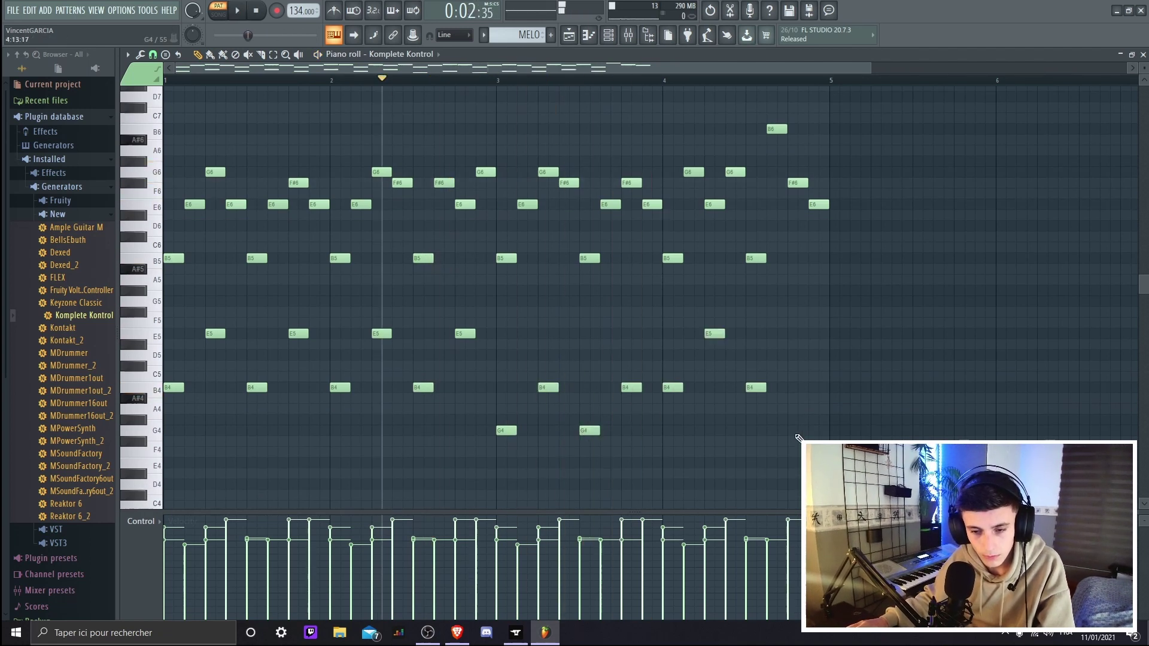
{"action": "left_click", "coordinate": [797, 433]}
Change the second E5 in bar 1 to G4 and reduce the velocity of all the low notes during playback
{"action": "key", "text": "space"}
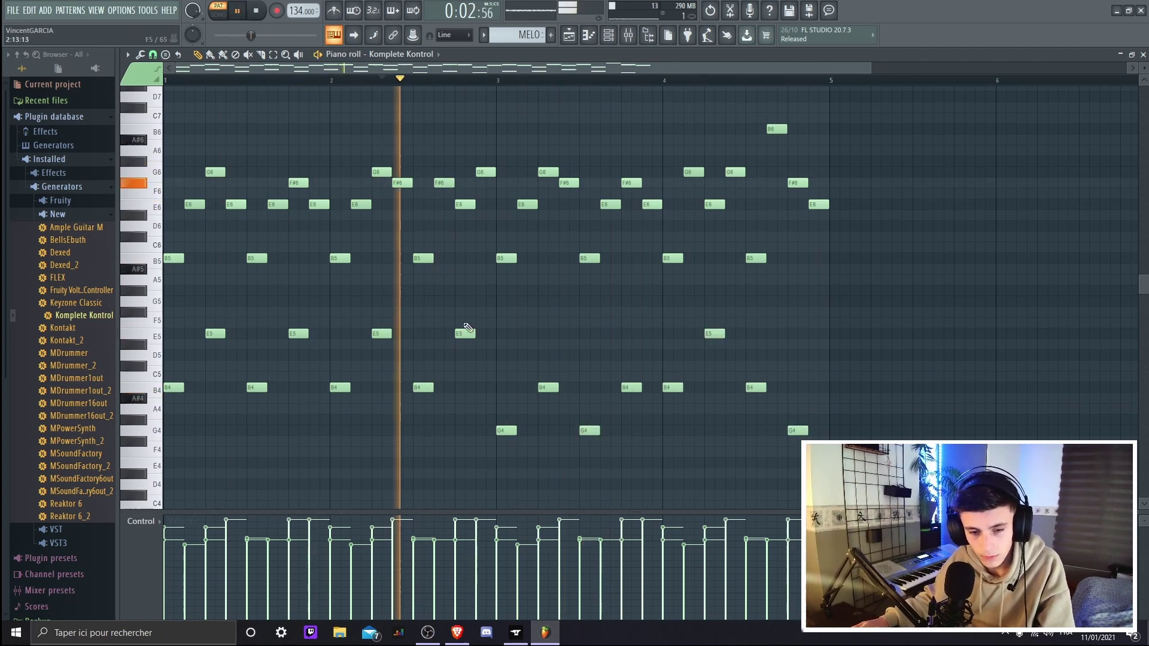
{"action": "left_click_drag", "start_coordinate": [298, 333], "coordinate": [298, 430]}
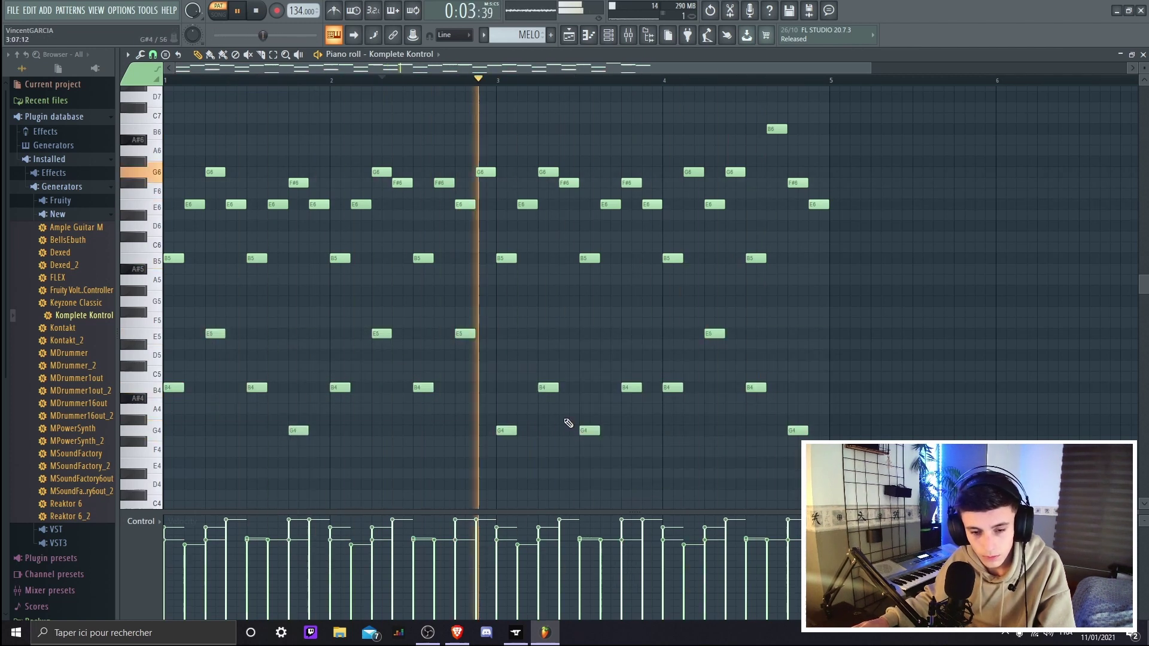
{"action": "left_click_drag", "start_coordinate": [834, 300], "coordinate": [174, 493]}
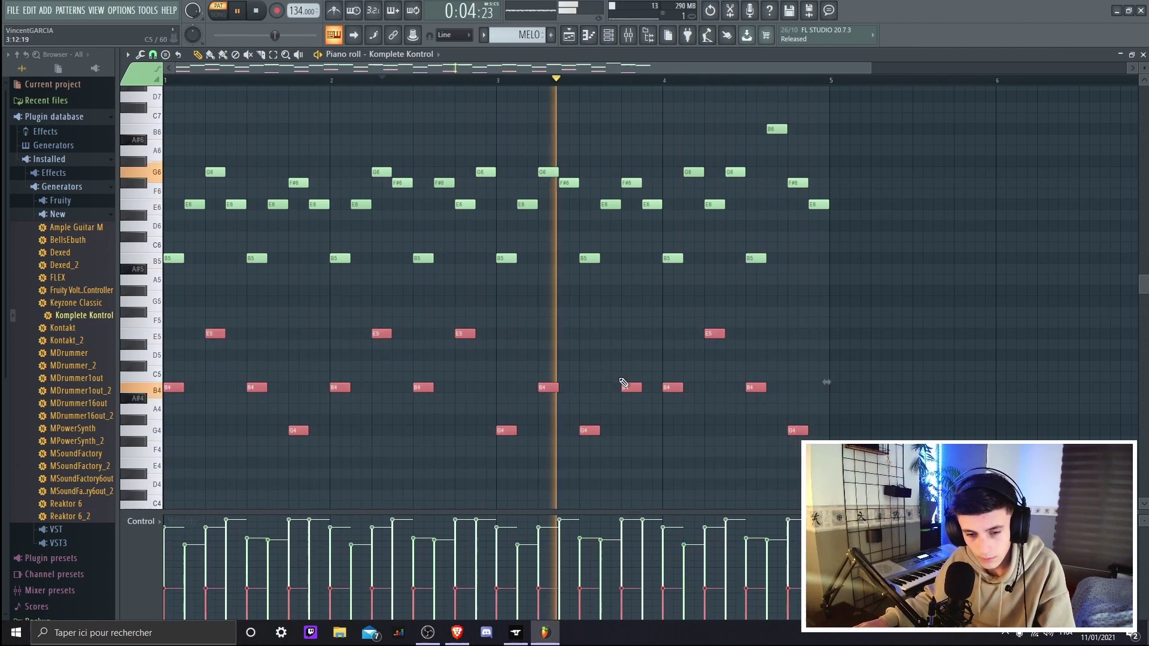
{"action": "left_click", "coordinate": [623, 340]}
{"action": "key", "text": "space"}
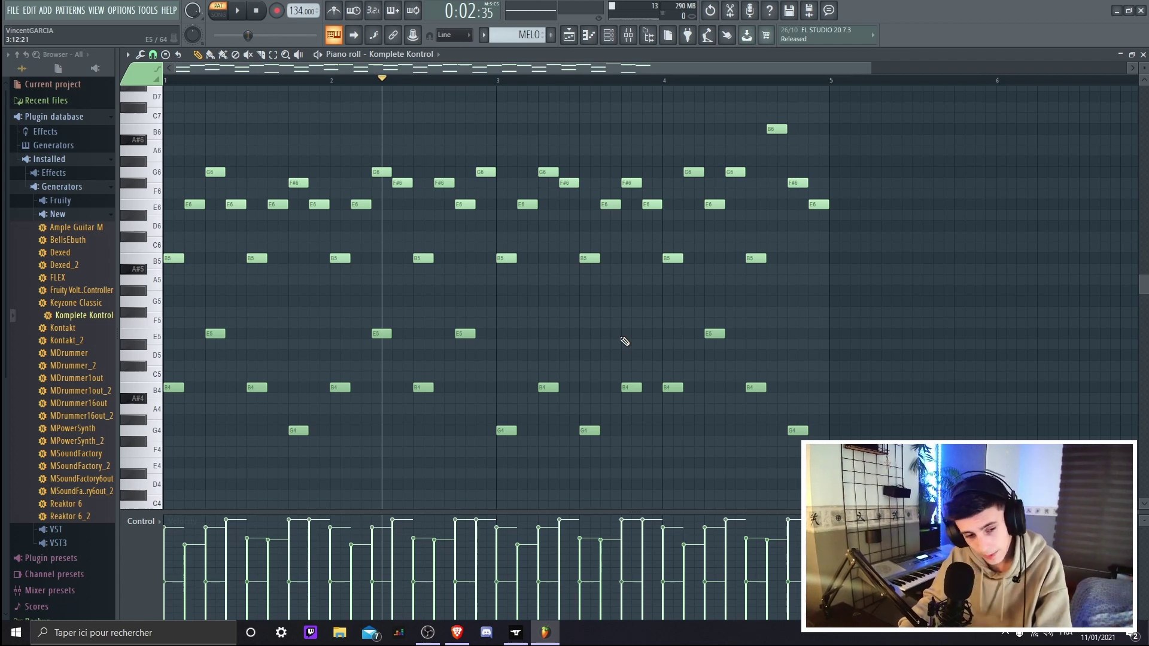
Transpose the whole melody down one semitone and play the pattern back
{"action": "key", "text": "Down"}
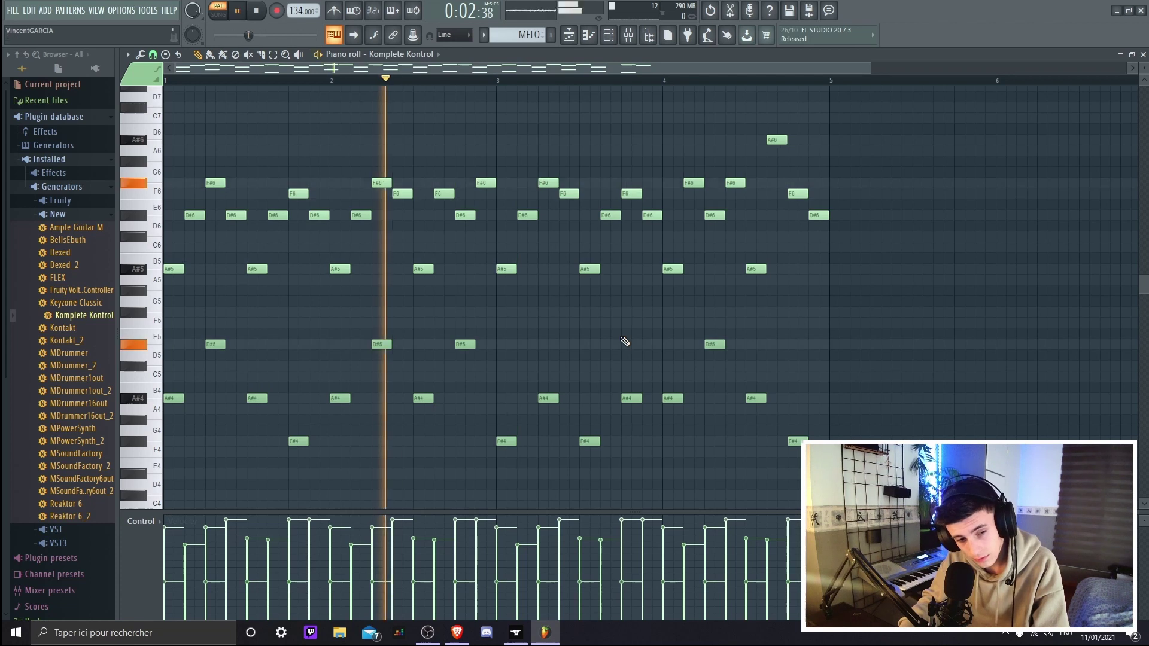
{"action": "key", "text": "space"}
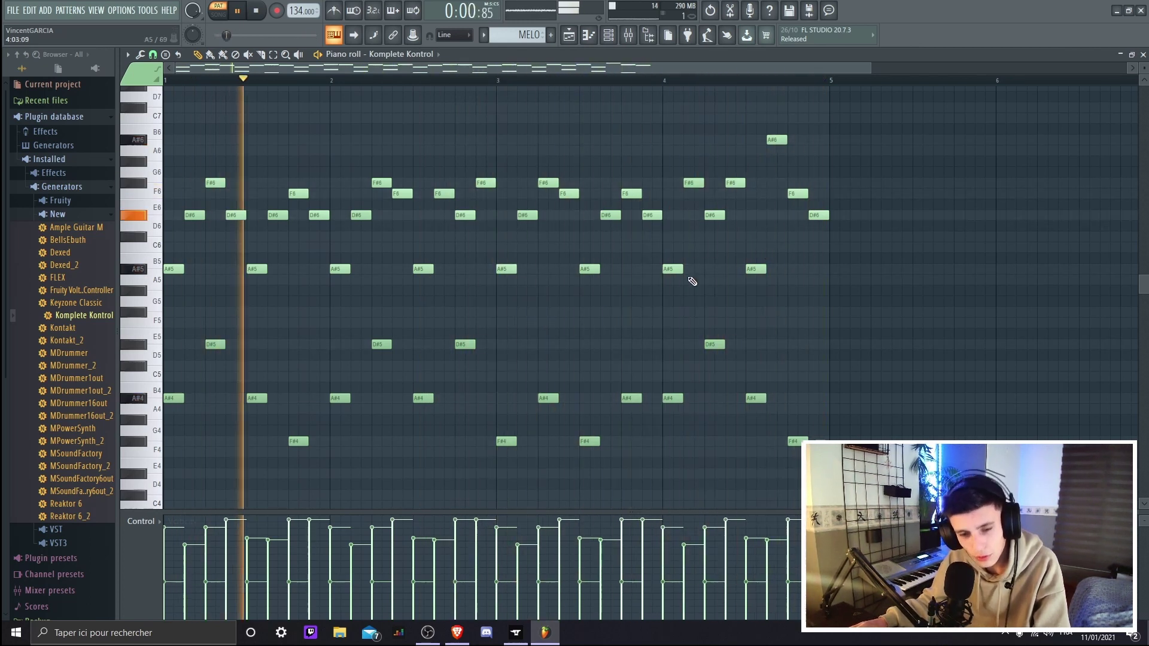
{"action": "key", "text": "space"}
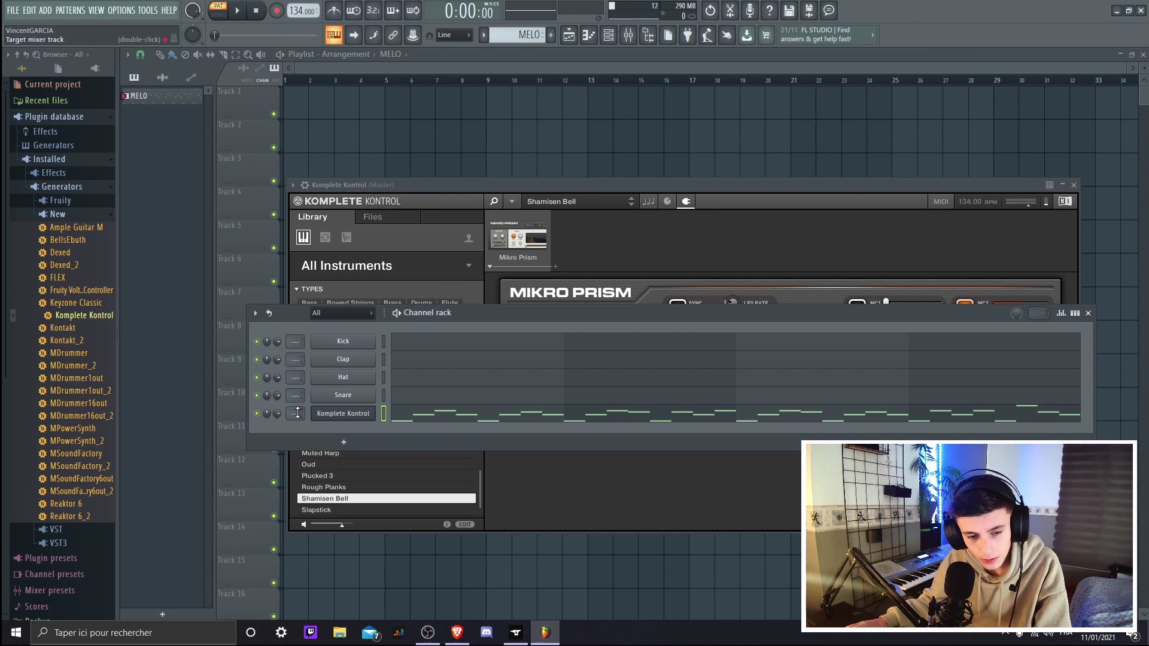
Route the Komplete Kontrol channel to mixer Insert 1, hide the channel rack and open the mixer
{"action": "scroll", "coordinate": [298, 412], "scroll_direction": "up", "scroll_amount": 1}
{"action": "left_click", "coordinate": [572, 36]}
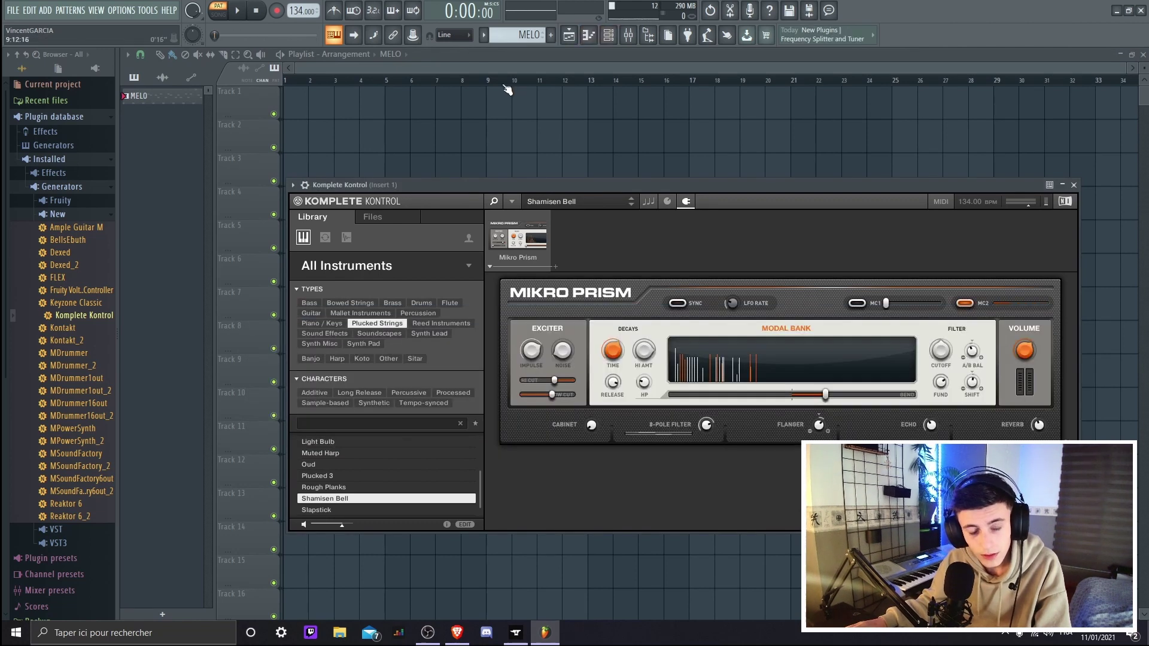
{"action": "left_click", "coordinate": [645, 35]}
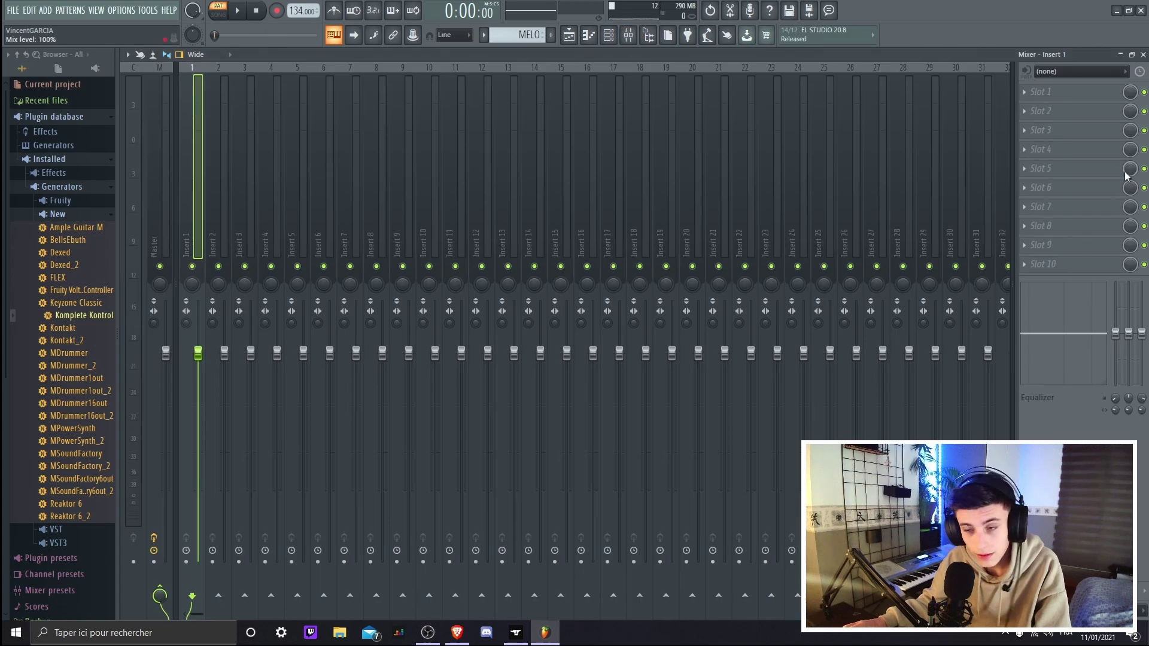
Load Fruity Reeverb 2 and Fruity parametric EQ 2 on mixer Insert 1 and apply the EQ's 3 bands preset
{"action": "left_click", "coordinate": [1053, 91]}
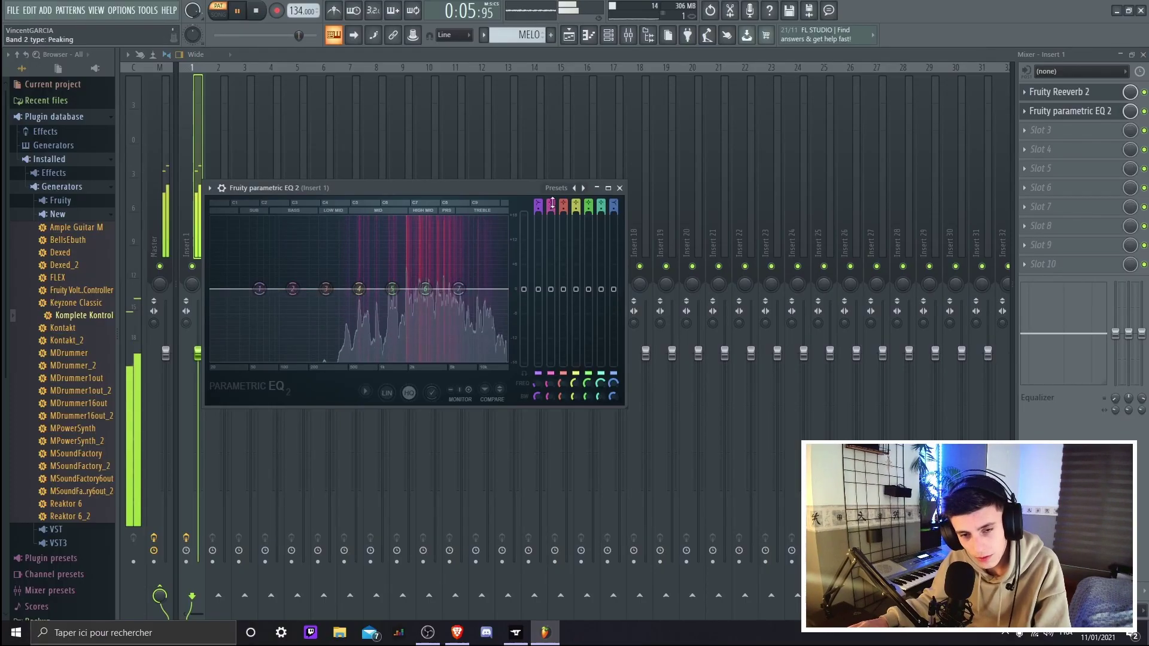
{"action": "left_click", "coordinate": [575, 206]}
{"action": "left_click", "coordinate": [576, 216]}
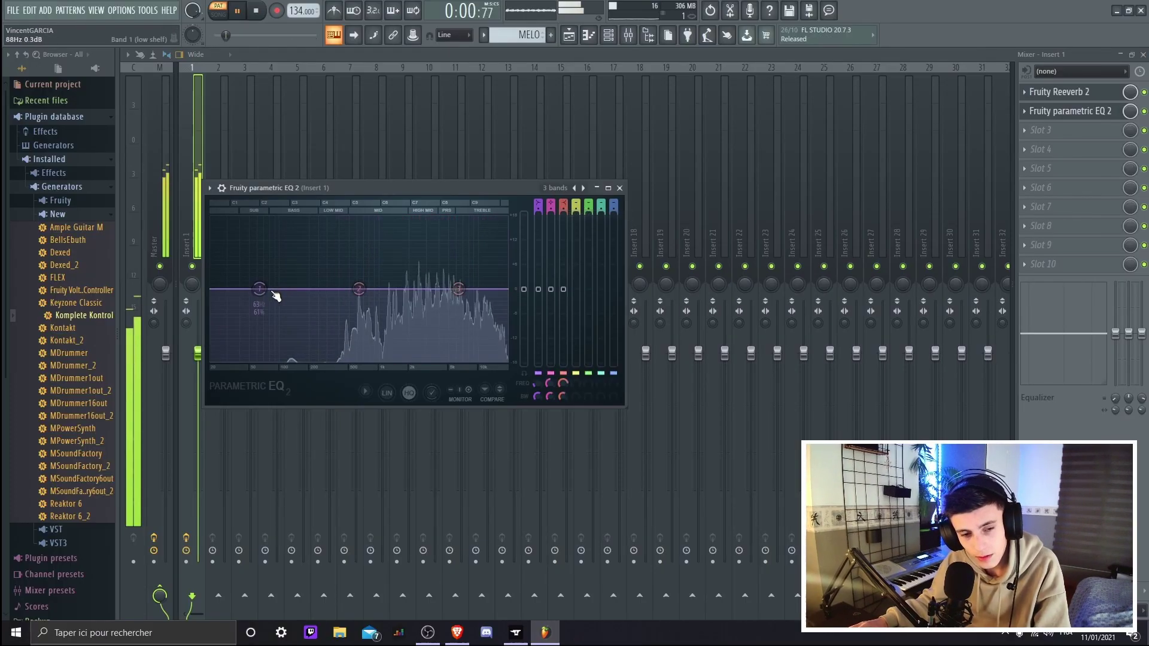
Add Fruity Flangus to the third effect slot of Insert 1 and stop playback
{"action": "left_click", "coordinate": [1044, 130]}
{"action": "left_click", "coordinate": [844, 432]}
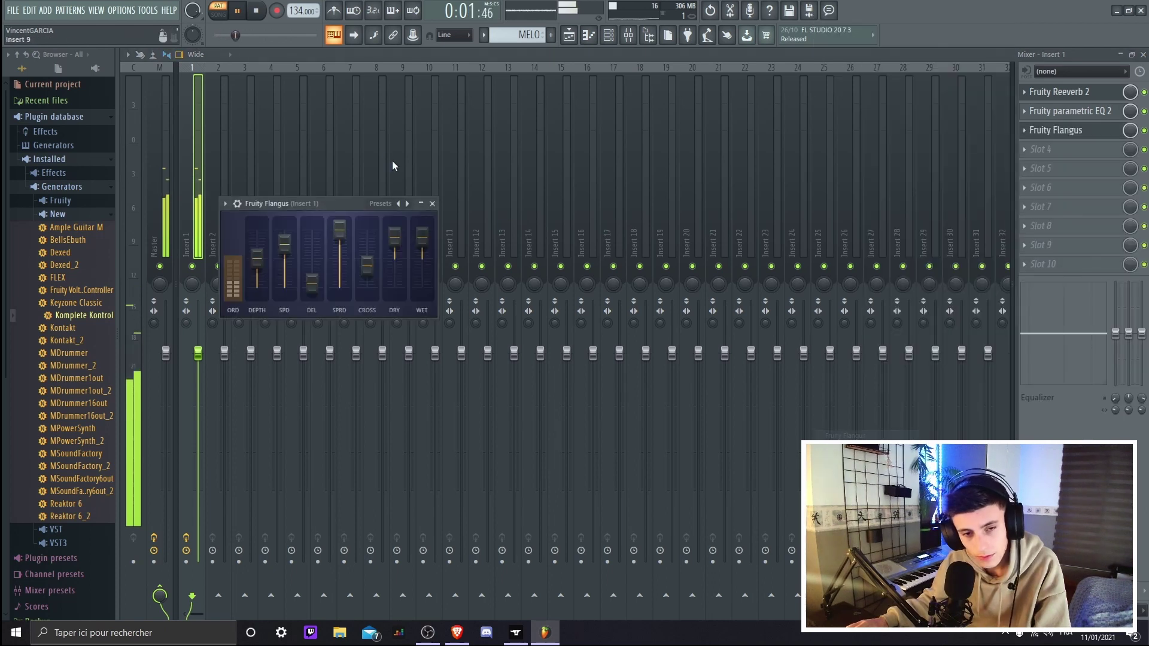
{"action": "key", "text": "space"}
Create a new pattern named MELO2 and add a second Komplete Kontrol channel with the Barcelona preset
{"action": "key", "text": "F5"}
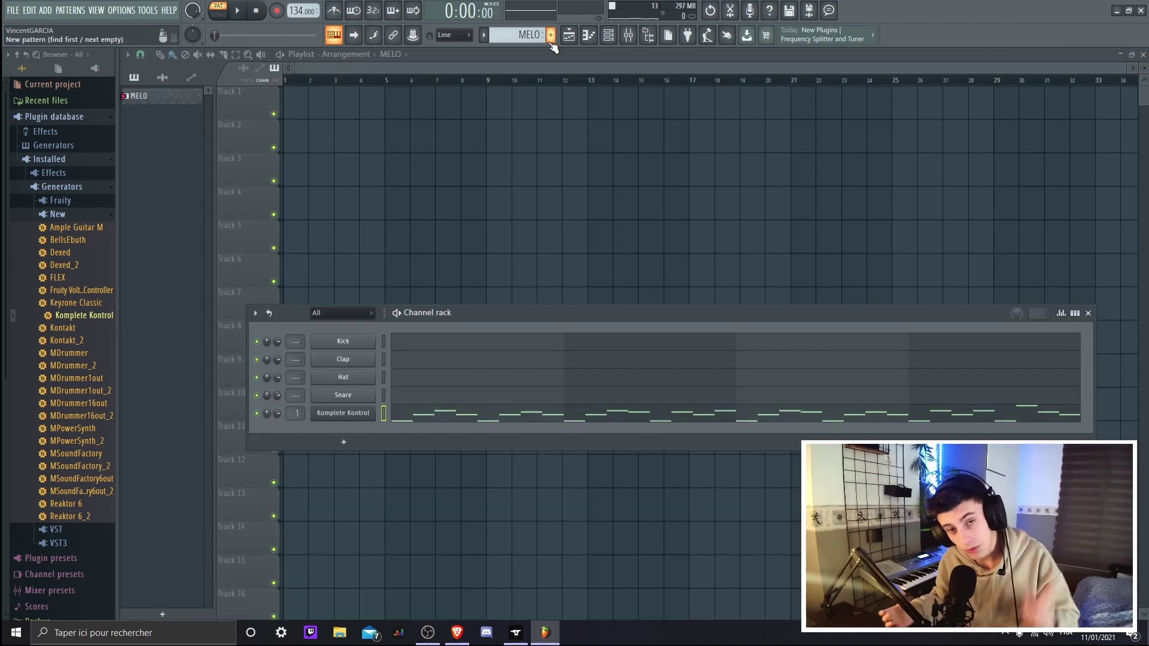
{"action": "left_click", "coordinate": [550, 35]}
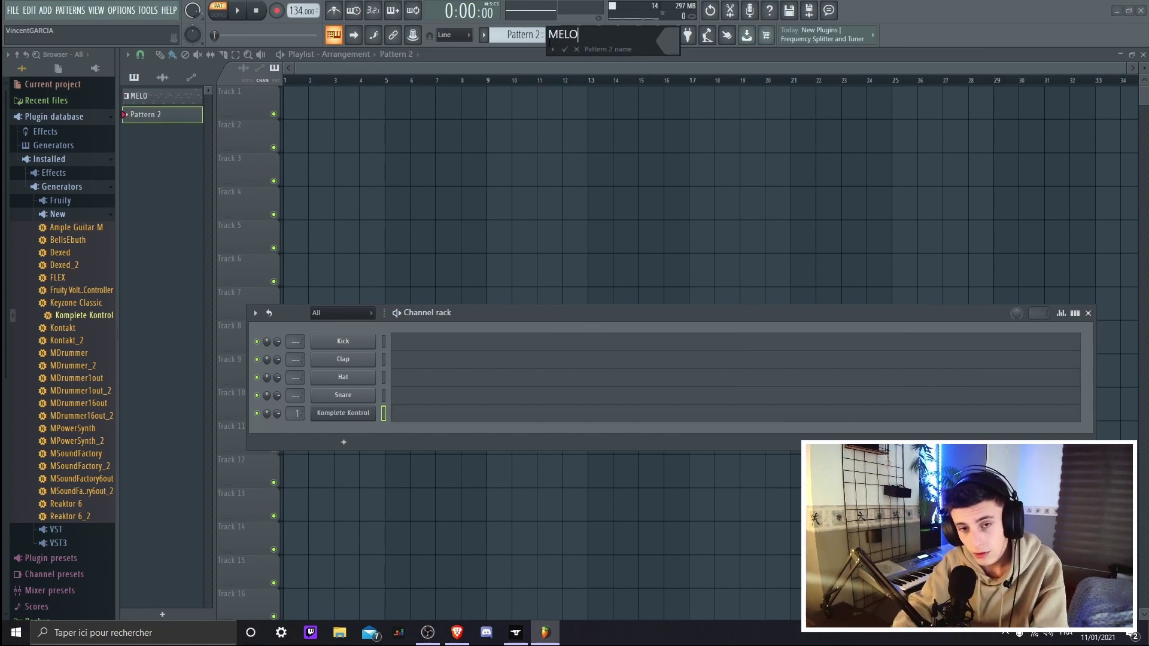
{"action": "key", "text": "Return"}
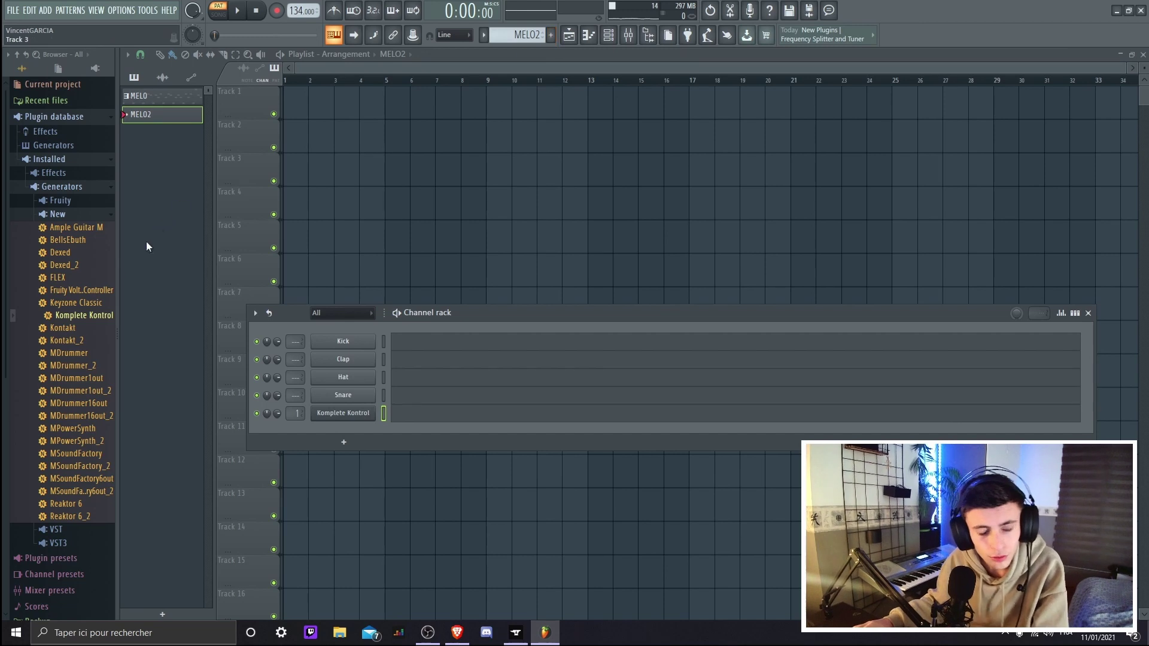
{"action": "left_click_drag", "start_coordinate": [66, 322], "coordinate": [351, 426]}
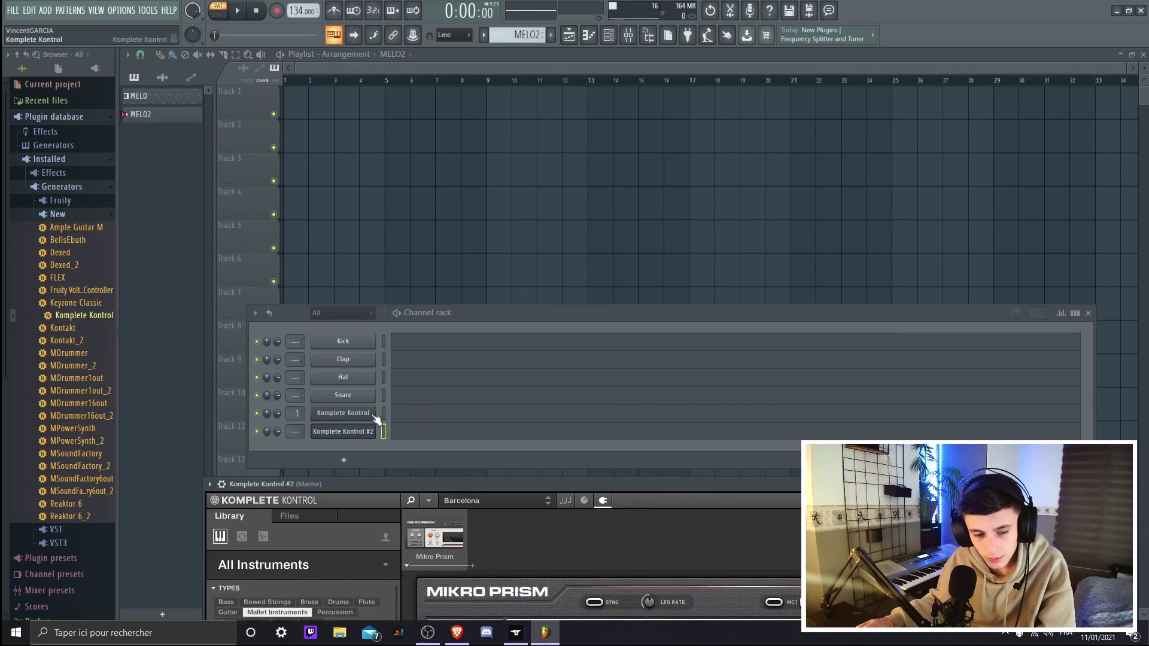
Paste the copied melody into the piano roll of Komplete Kontrol #2 in MELO2 and play it back
{"action": "key", "text": "F7"}
{"action": "key", "text": "ctrl+v"}
{"action": "left_click", "coordinate": [533, 346]}
{"action": "key", "text": "space"}
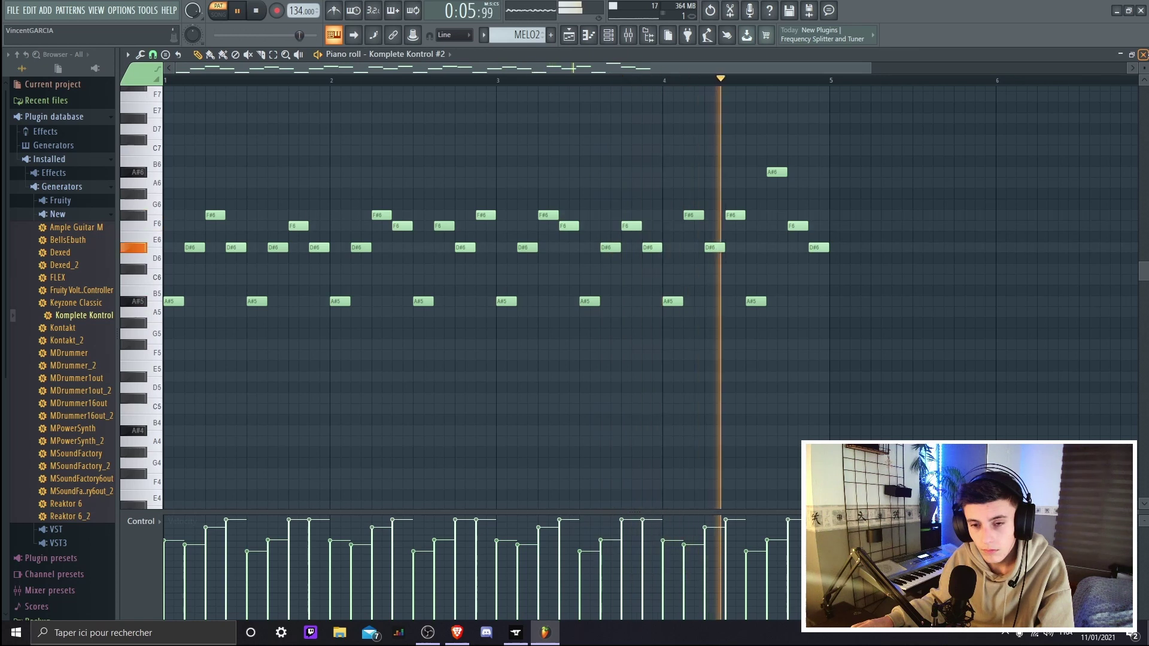
{"action": "key", "text": "space"}
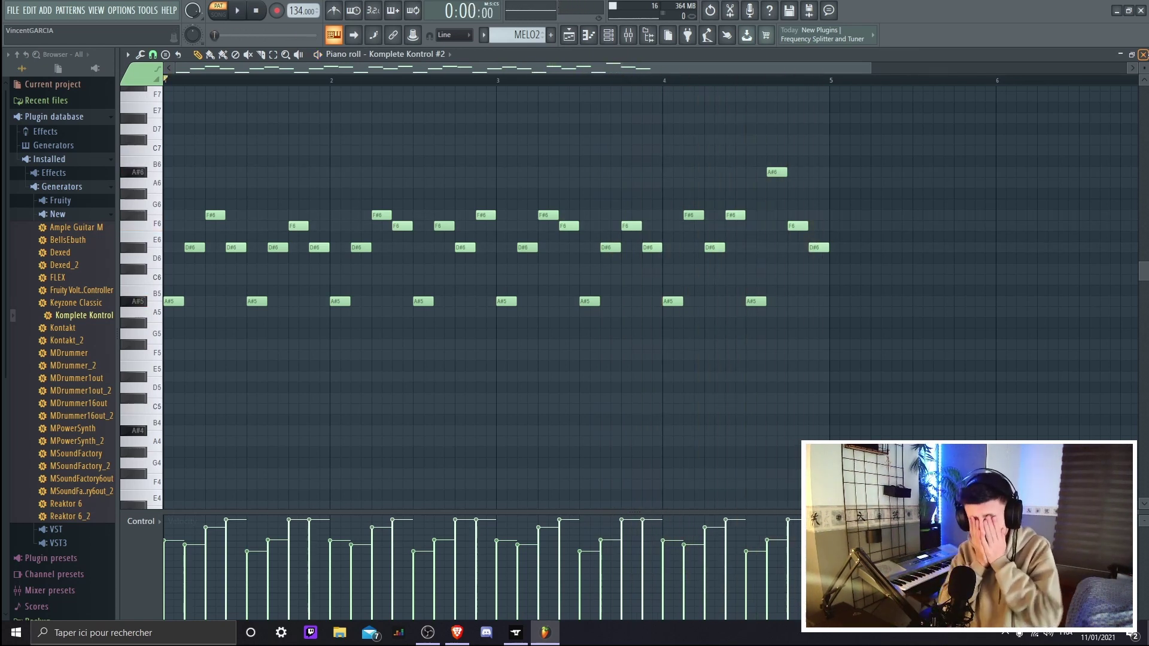
{"action": "left_click", "coordinate": [1143, 53]}
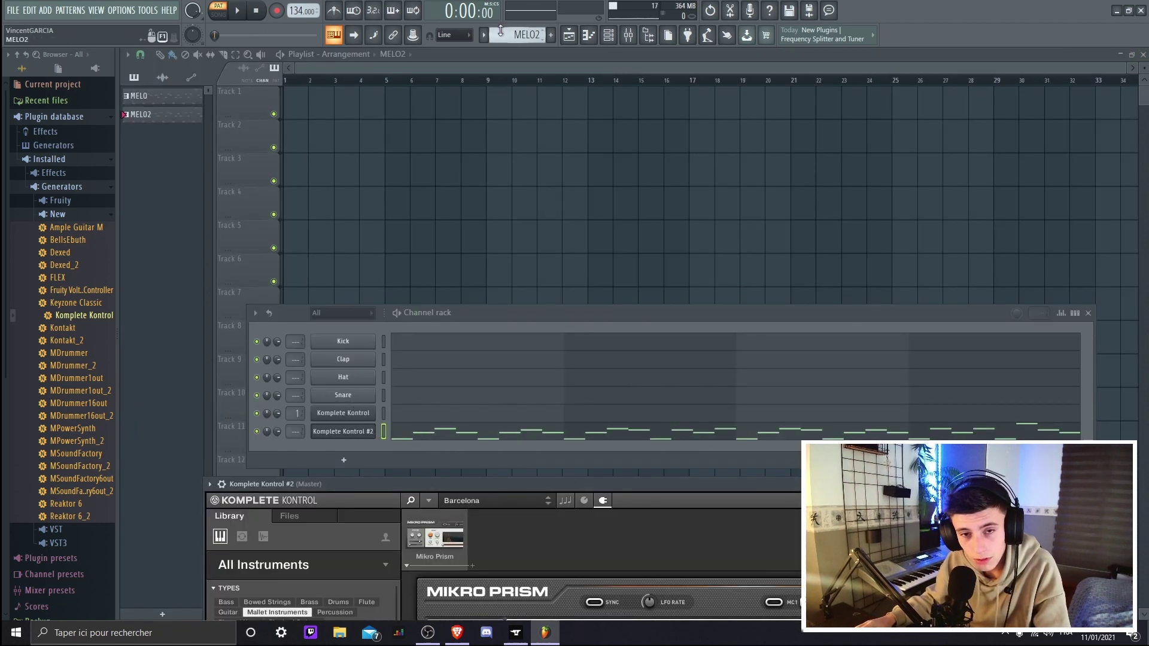
Delete all notes of the first Komplete Kontrol channel in the MELO pattern
{"action": "scroll", "coordinate": [500, 31], "scroll_direction": "up", "scroll_amount": 1}
{"action": "left_click", "coordinate": [413, 423]}
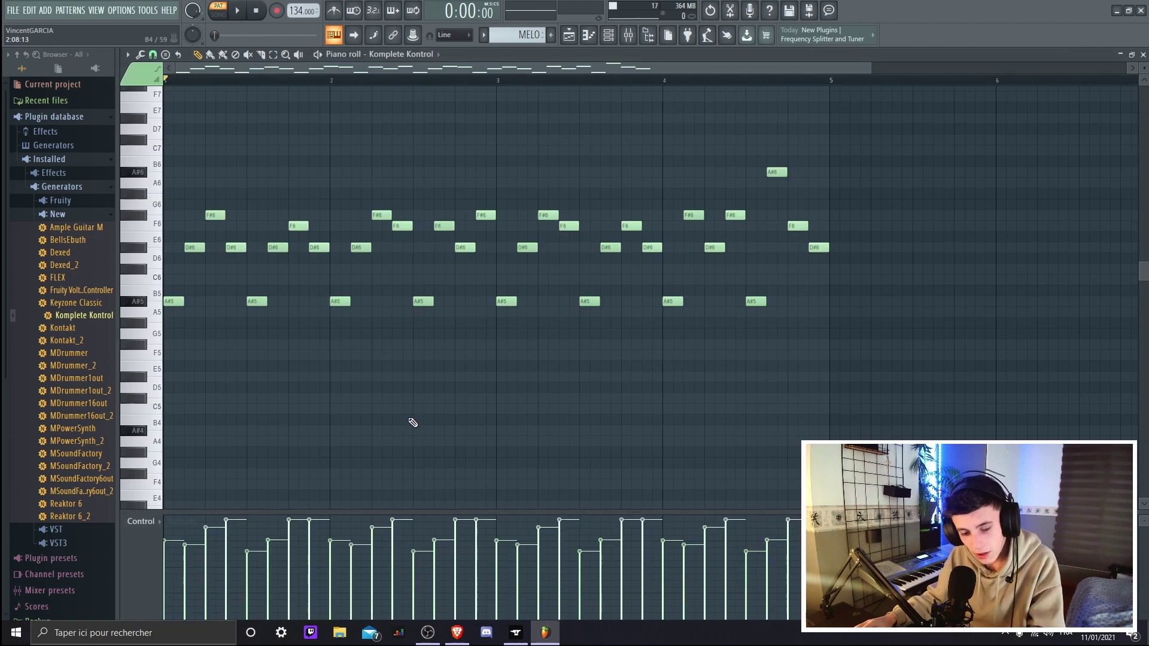
{"action": "key", "text": "ctrl+a"}
{"action": "key", "text": "Delete"}
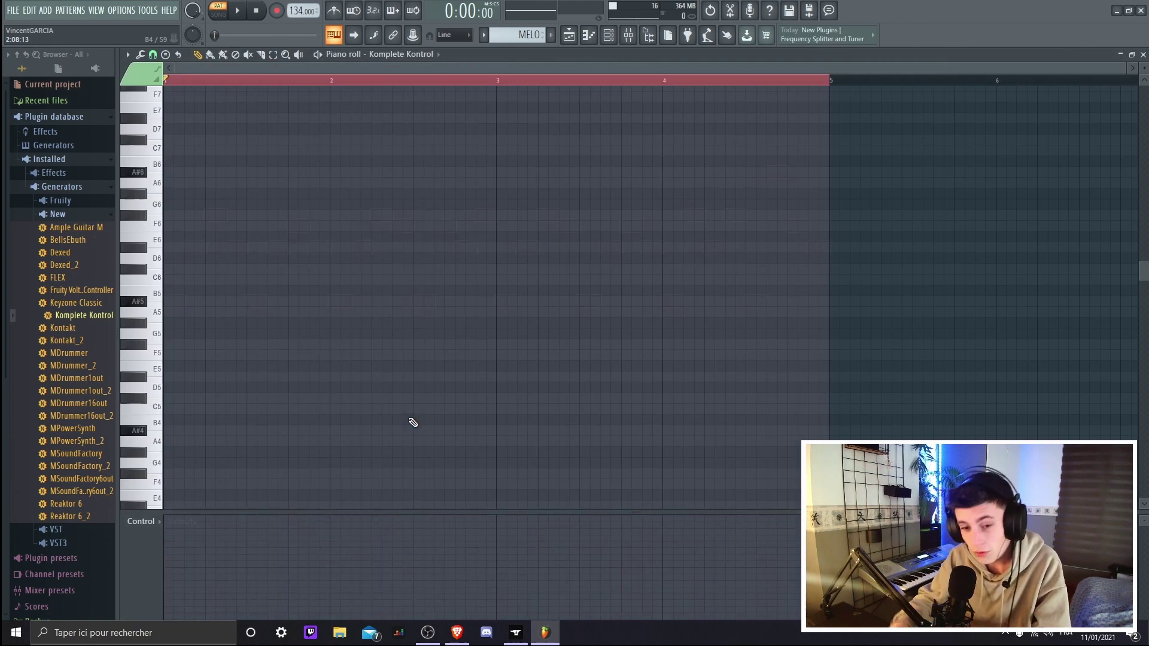
{"action": "left_click", "coordinate": [1142, 54]}
Return to MELO2 and load the Muted Harp preset from Plucked Strings, Harp in the first Komplete Kontrol channel
{"action": "left_click", "coordinate": [342, 412]}
{"action": "key", "text": "KP_Add"}
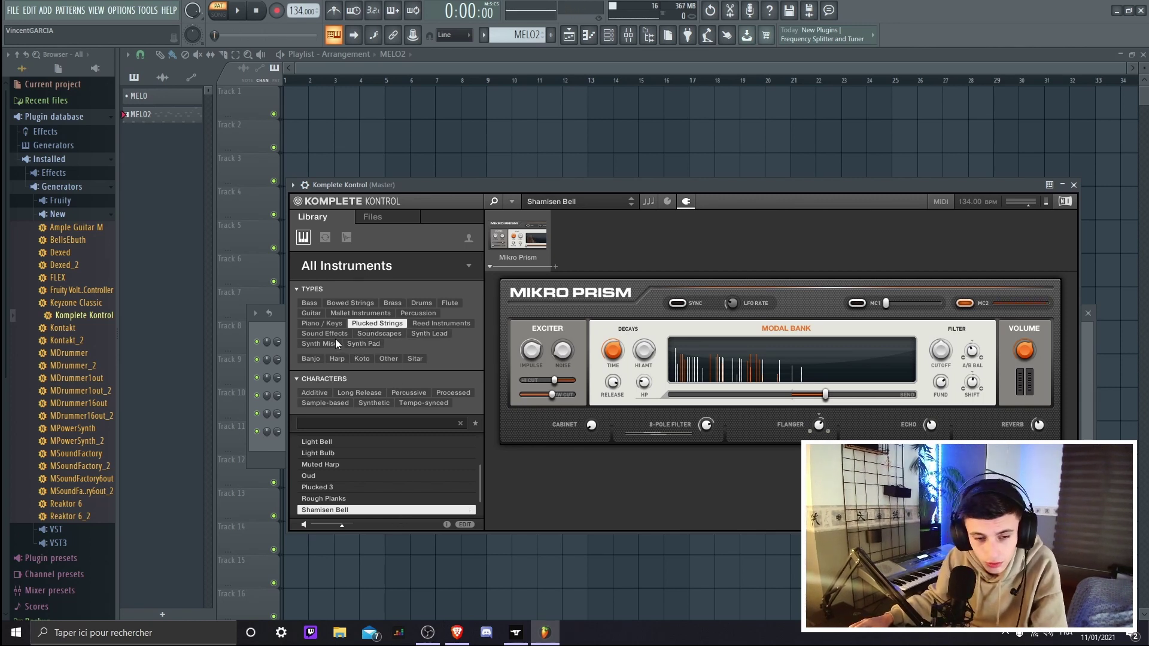
{"action": "left_click", "coordinate": [422, 325]}
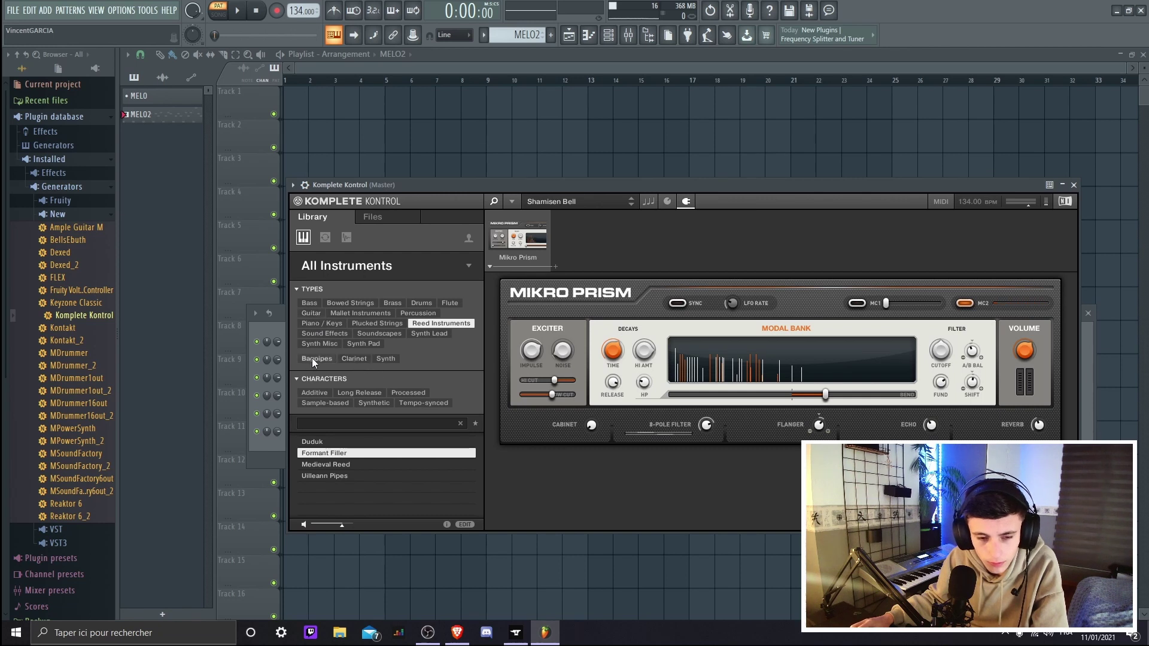
{"action": "left_click", "coordinate": [357, 343]}
{"action": "left_click", "coordinate": [366, 324]}
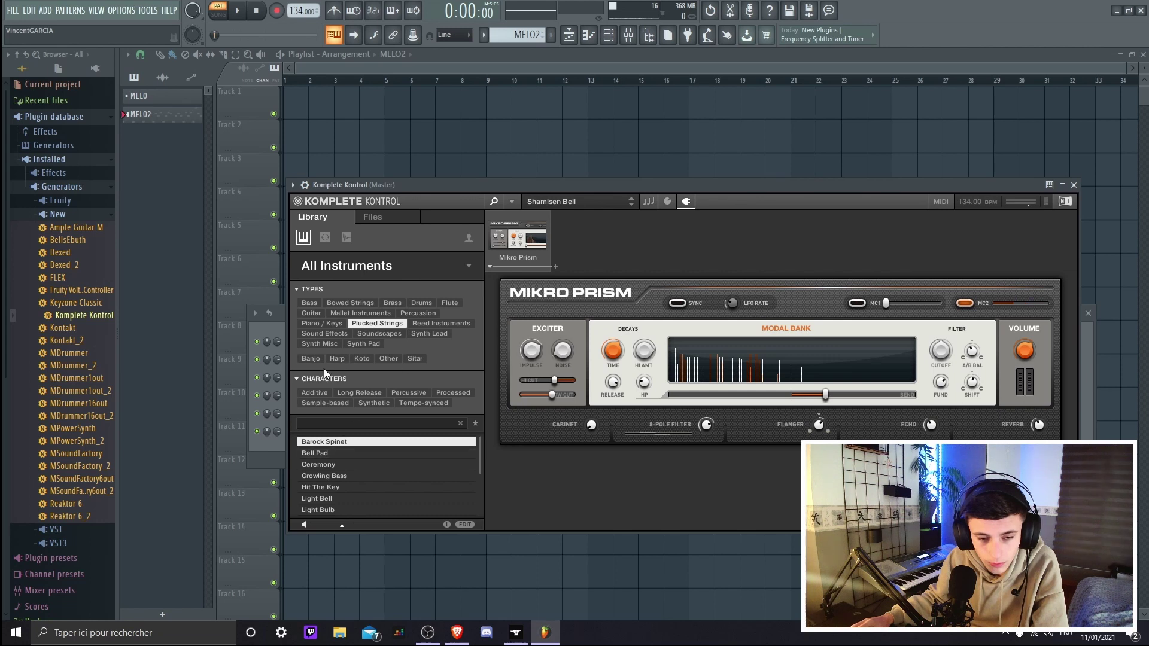
{"action": "left_click", "coordinate": [337, 358]}
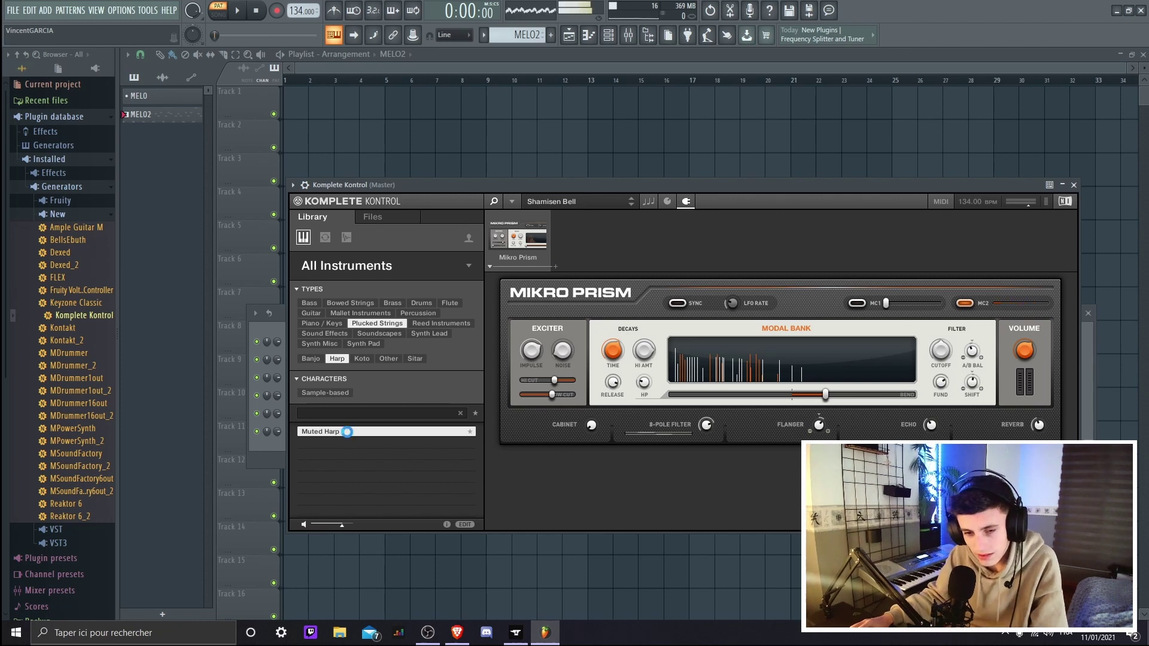
{"action": "double_click", "coordinate": [347, 432]}
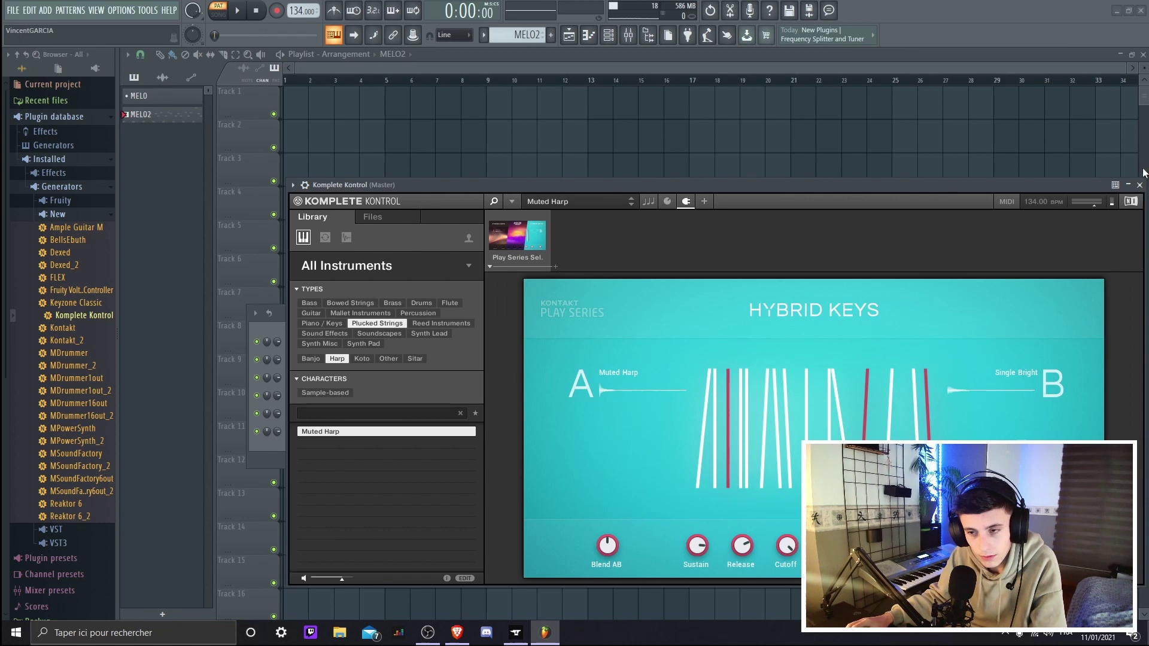
{"action": "left_click", "coordinate": [1140, 185]}
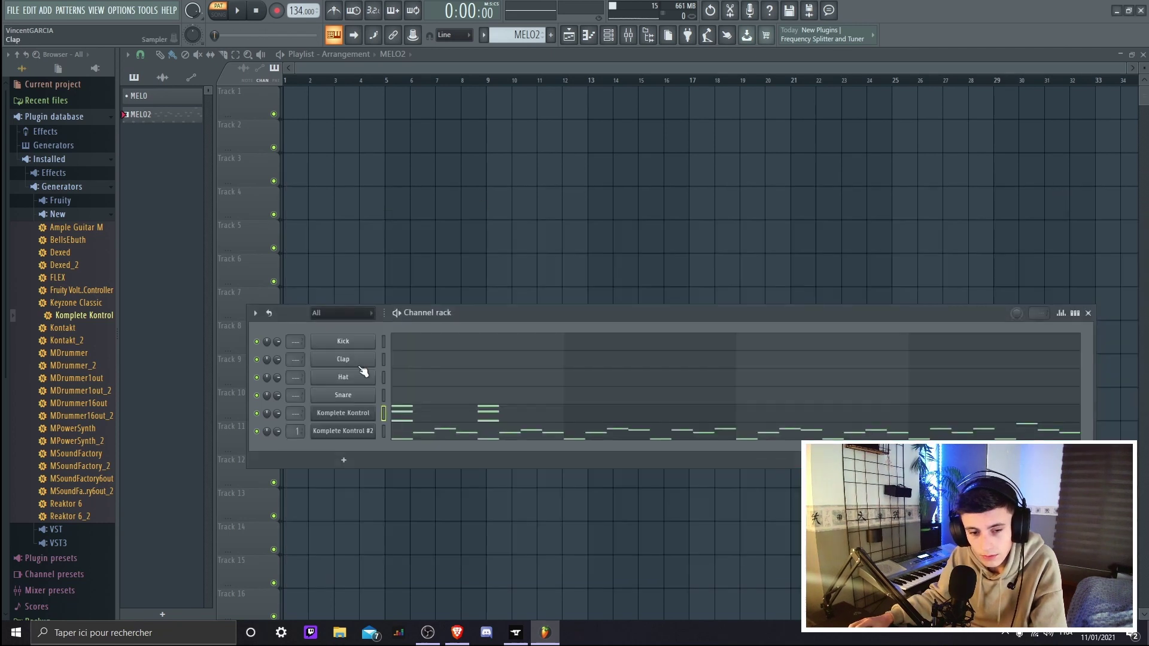
Extend the harp part with D#6 late in bar 1, an A#5, C#6, F#6 chord at bar 2 and A#5, D#6, F#6 mid-bar
{"action": "left_click", "coordinate": [398, 419]}
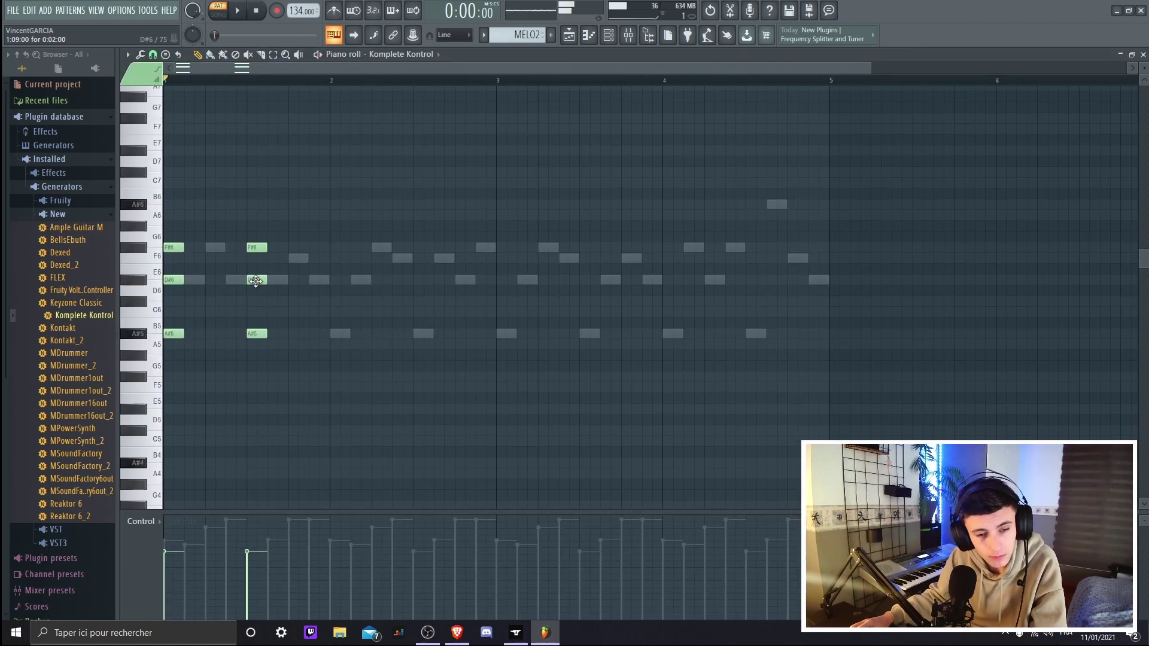
{"action": "left_click", "coordinate": [314, 282]}
{"action": "left_click", "coordinate": [339, 257]}
{"action": "left_click_drag", "start_coordinate": [339, 346], "coordinate": [338, 302]}
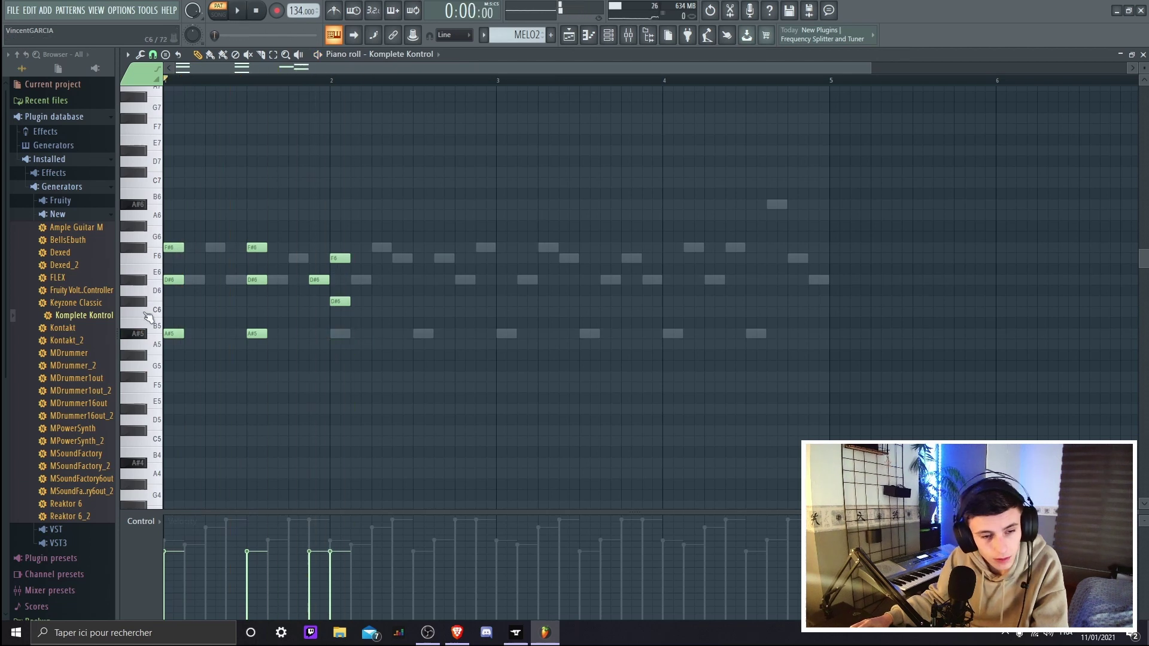
{"action": "left_click", "coordinate": [340, 344]}
{"action": "left_click_drag", "start_coordinate": [340, 258], "coordinate": [339, 247]}
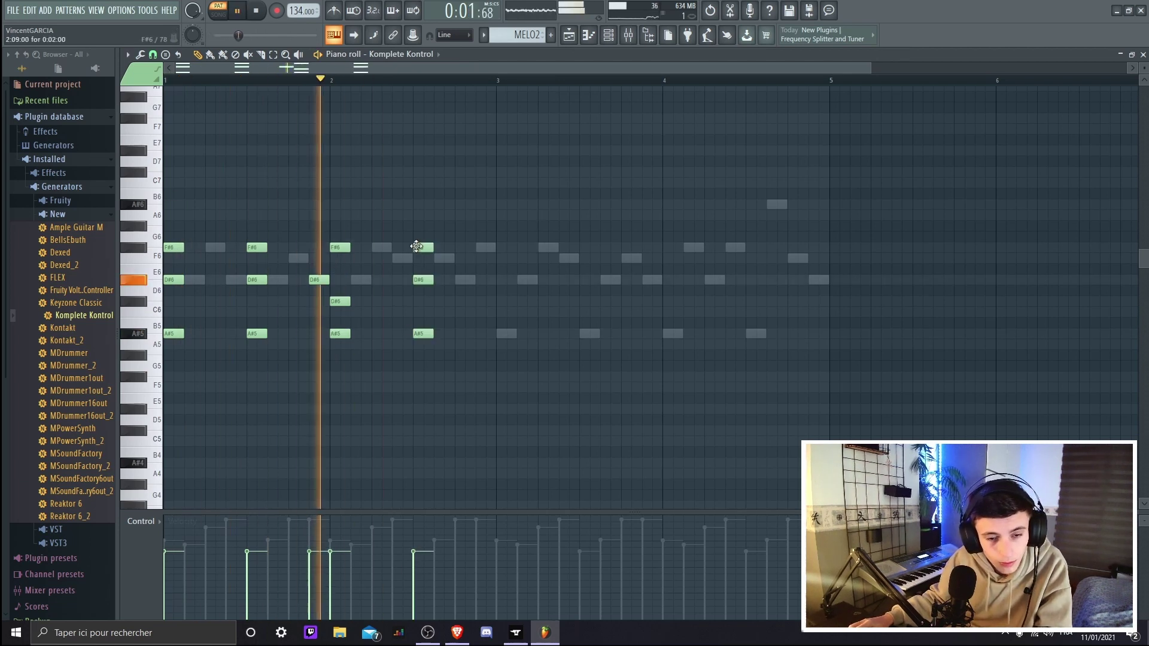
{"action": "key", "text": "space"}
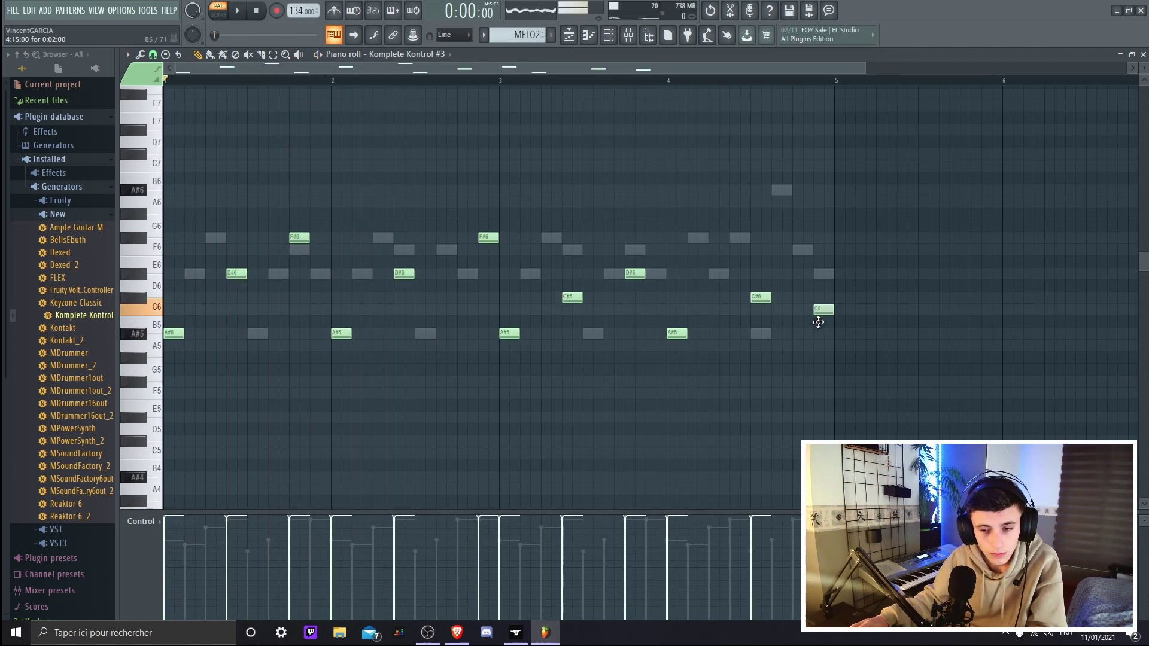
In the Komplete Kontrol #3 line, move the final bar 4 note to D#6 and the last bar 3 note to F6
{"action": "left_click_drag", "start_coordinate": [818, 307], "coordinate": [817, 271]}
{"action": "key", "text": "space"}
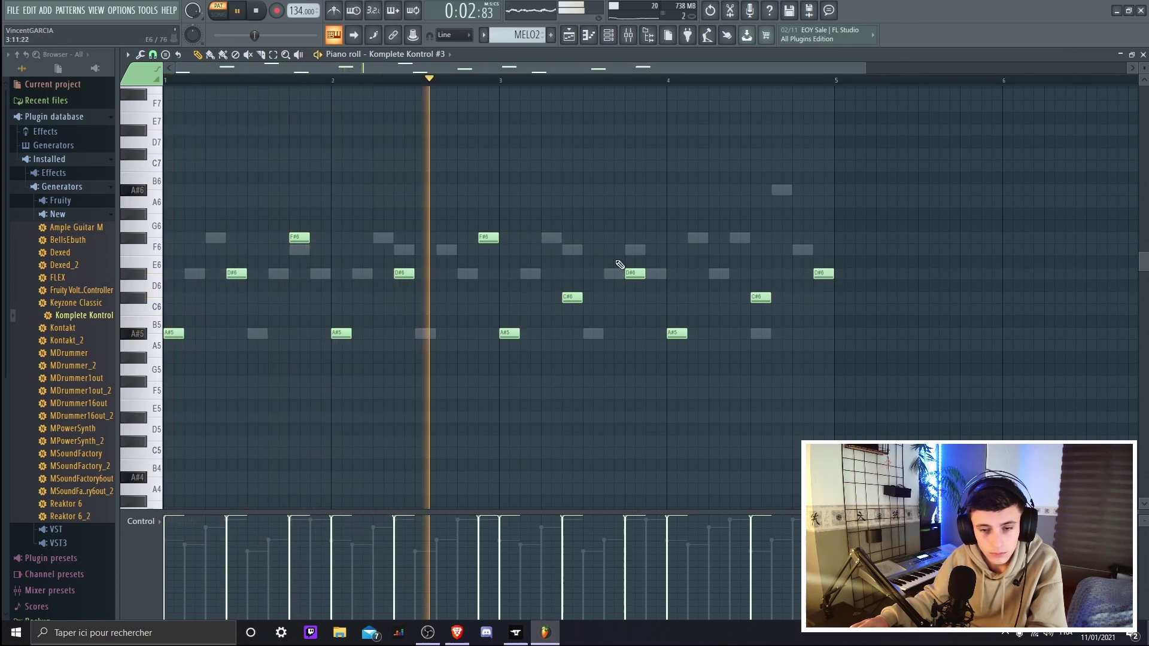
{"action": "left_click_drag", "start_coordinate": [635, 275], "coordinate": [635, 252]}
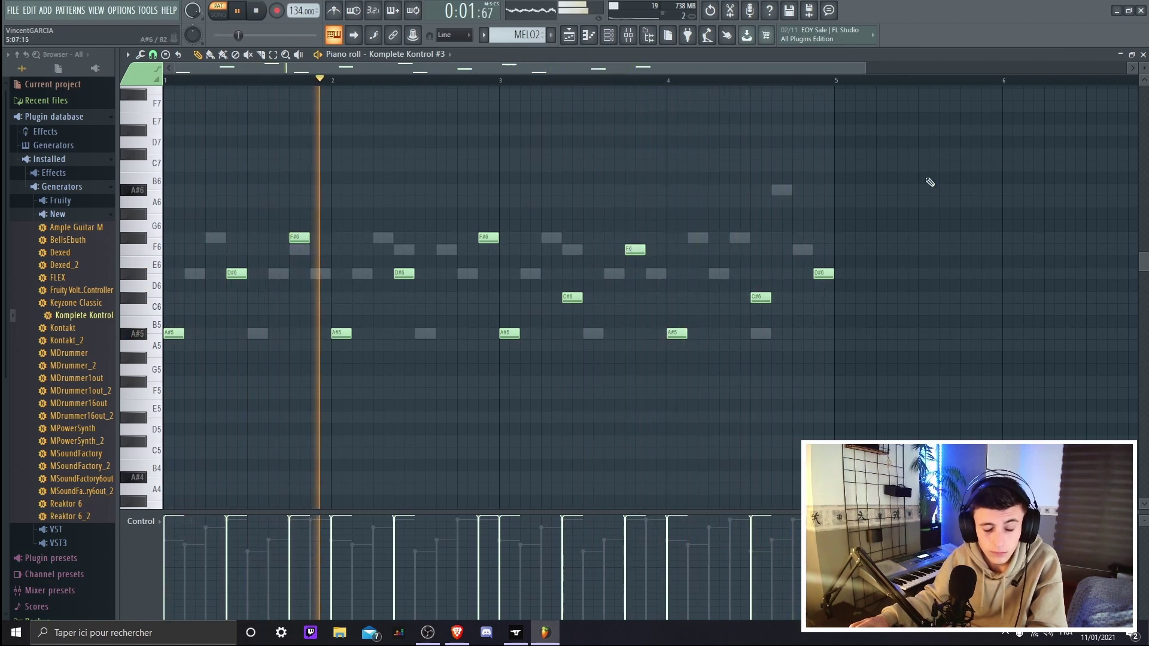
Route Komplete Kontrol #3 to mixer Insert 3 and load Fruity delay 2 in its first effect slot
{"action": "key", "text": "F5"}
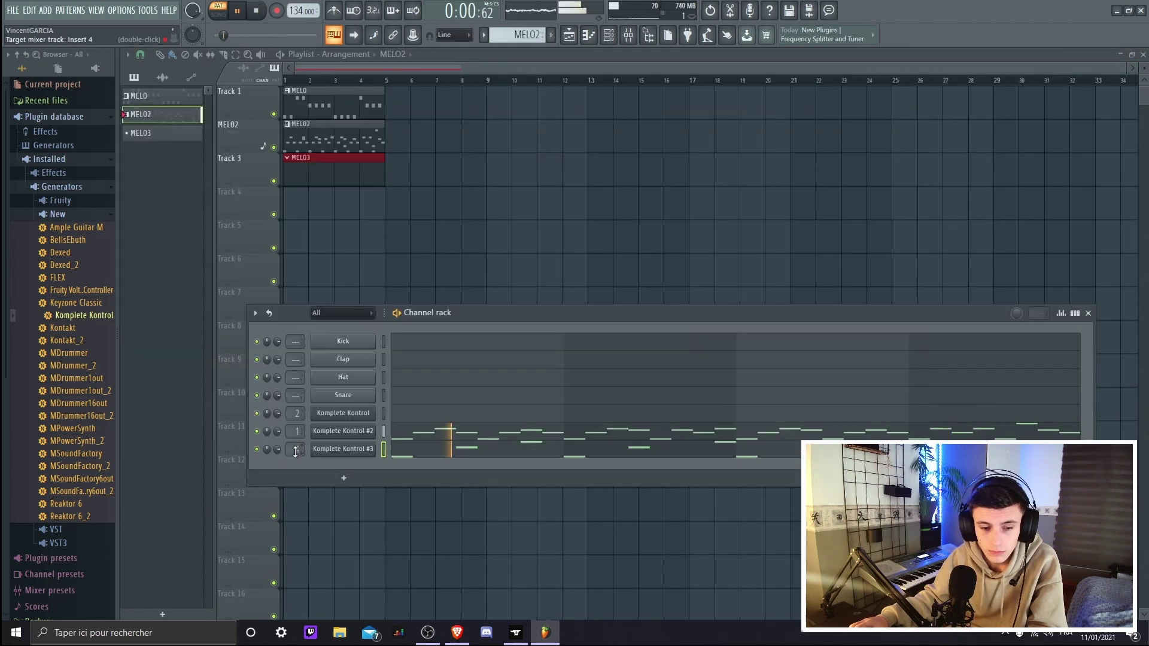
{"action": "key", "text": "F9"}
{"action": "left_click", "coordinate": [1052, 91]}
{"action": "mouse_move", "coordinate": [1030, 107]}
{"action": "left_click", "coordinate": [844, 136]}
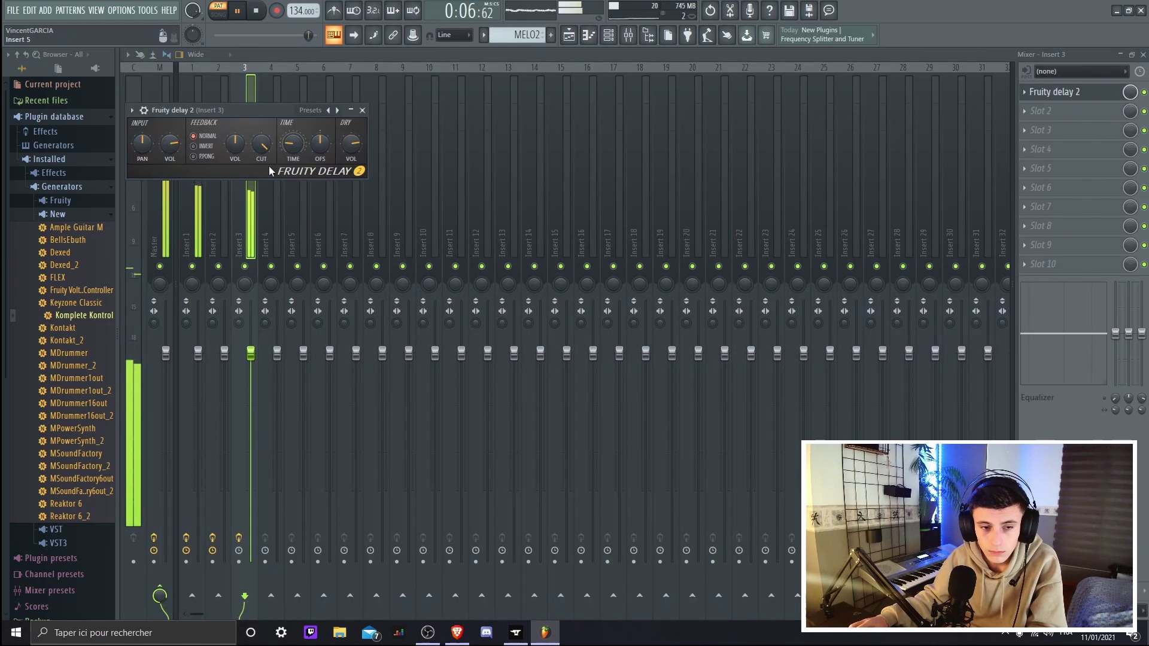
{"action": "left_click", "coordinate": [361, 110]}
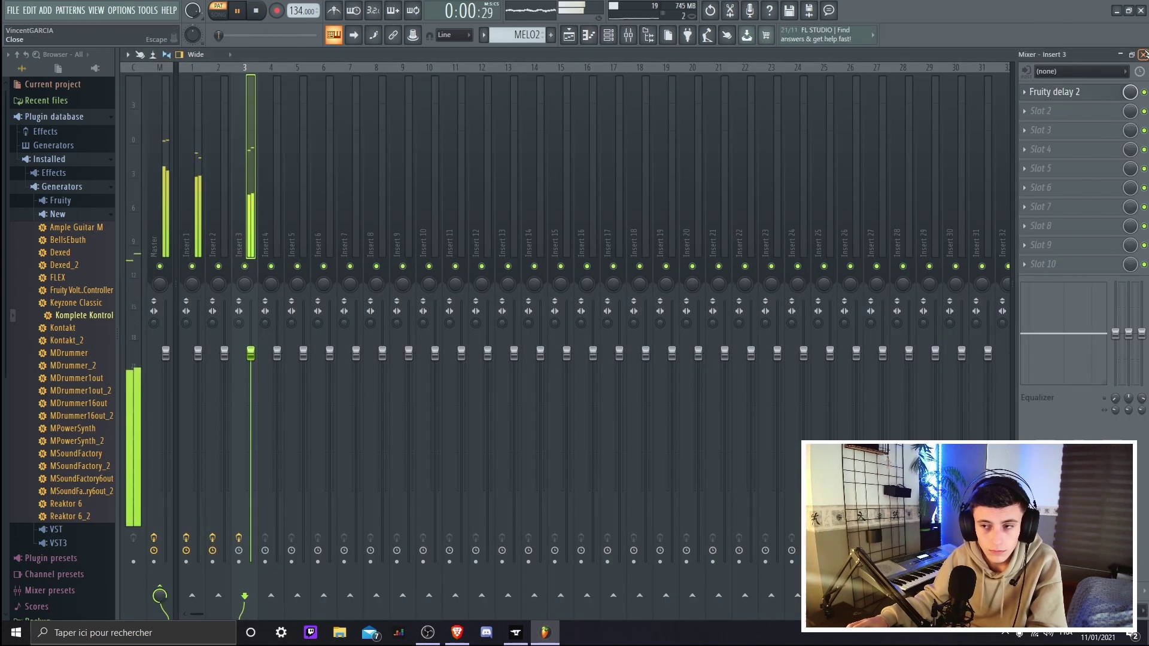
{"action": "key", "text": "F9"}
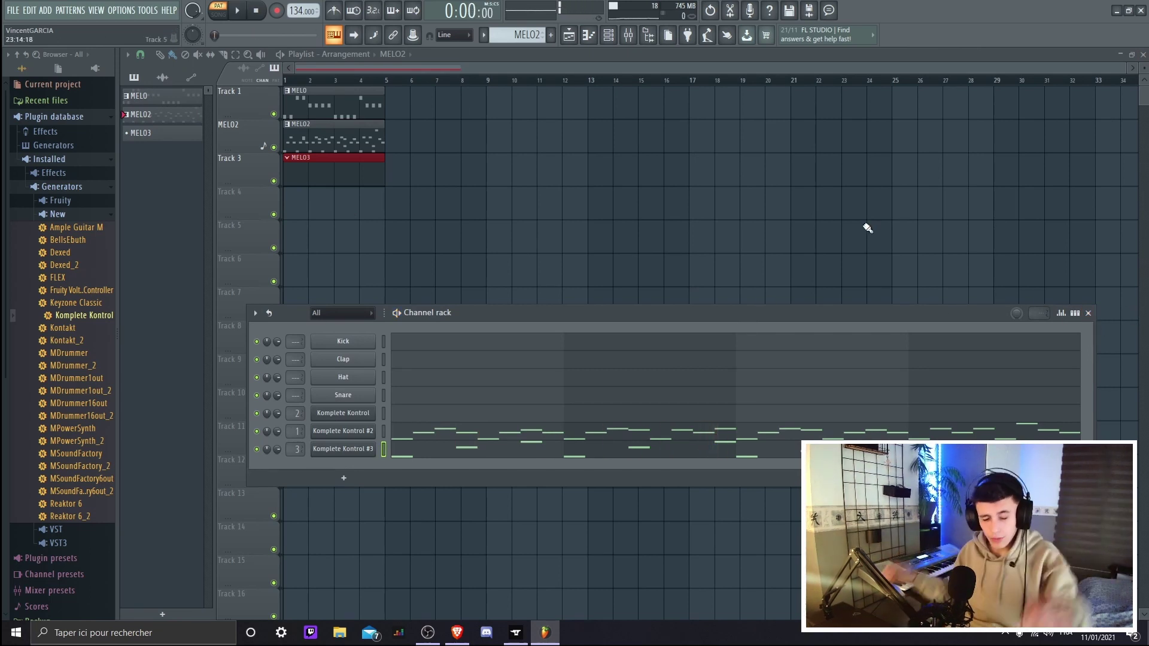
Move all Komplete Kontrol #3 notes from the MELO2 pattern into the MELO3 pattern
{"action": "left_click", "coordinate": [567, 454]}
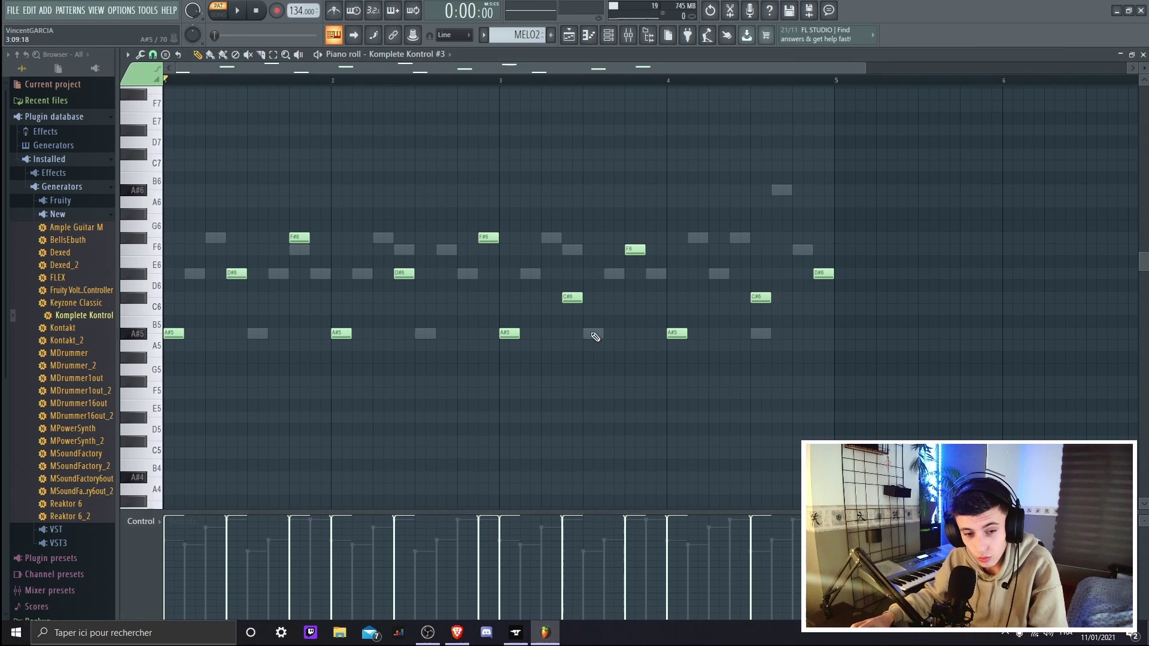
{"action": "key", "text": "ctrl+a"}
{"action": "key", "text": "ctrl+x"}
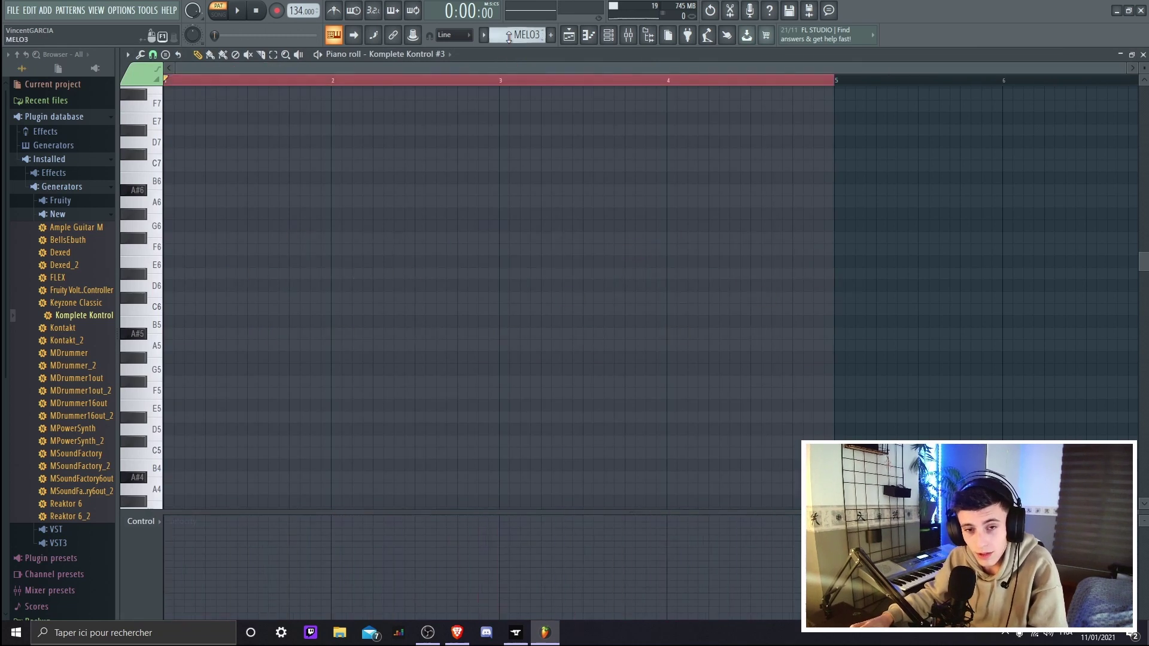
{"action": "key", "text": "ctrl+v"}
{"action": "left_click", "coordinate": [608, 108]}
{"action": "key", "text": "ctrl+a"}
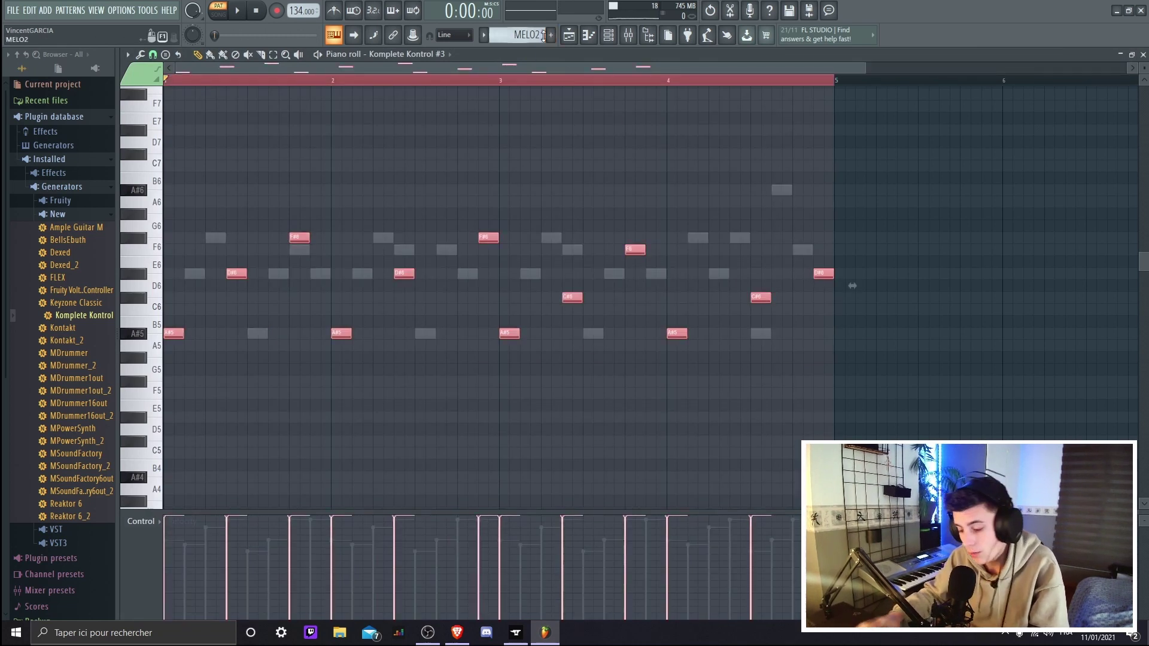
{"action": "key", "text": "ctrl+x"}
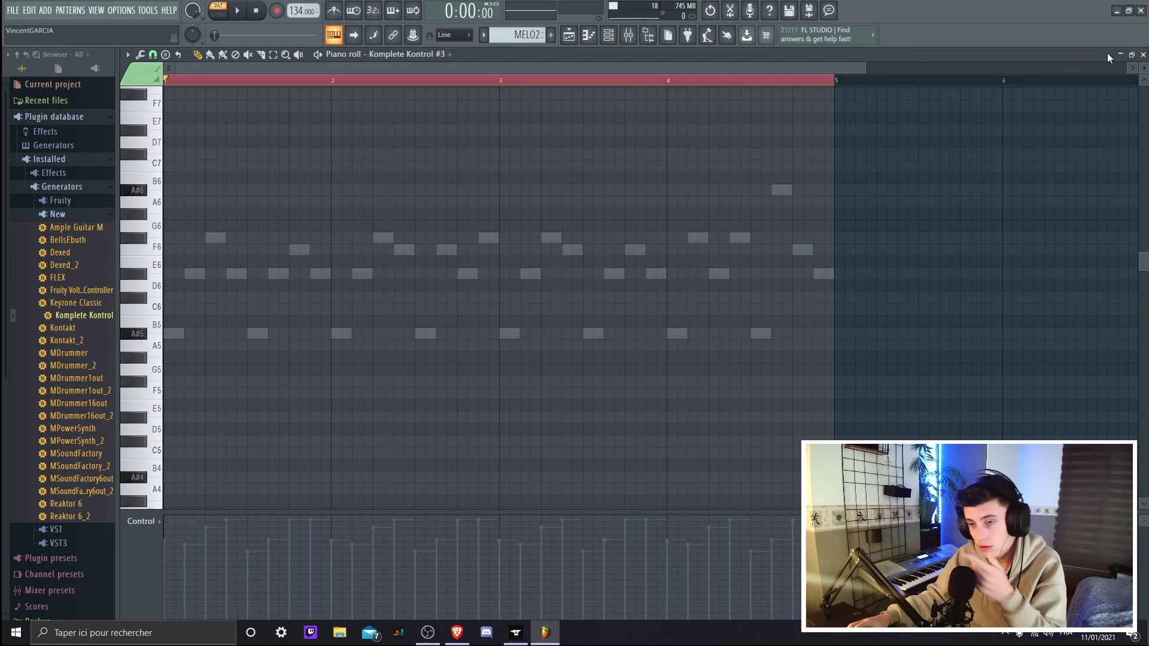
{"action": "left_click", "coordinate": [1142, 54]}
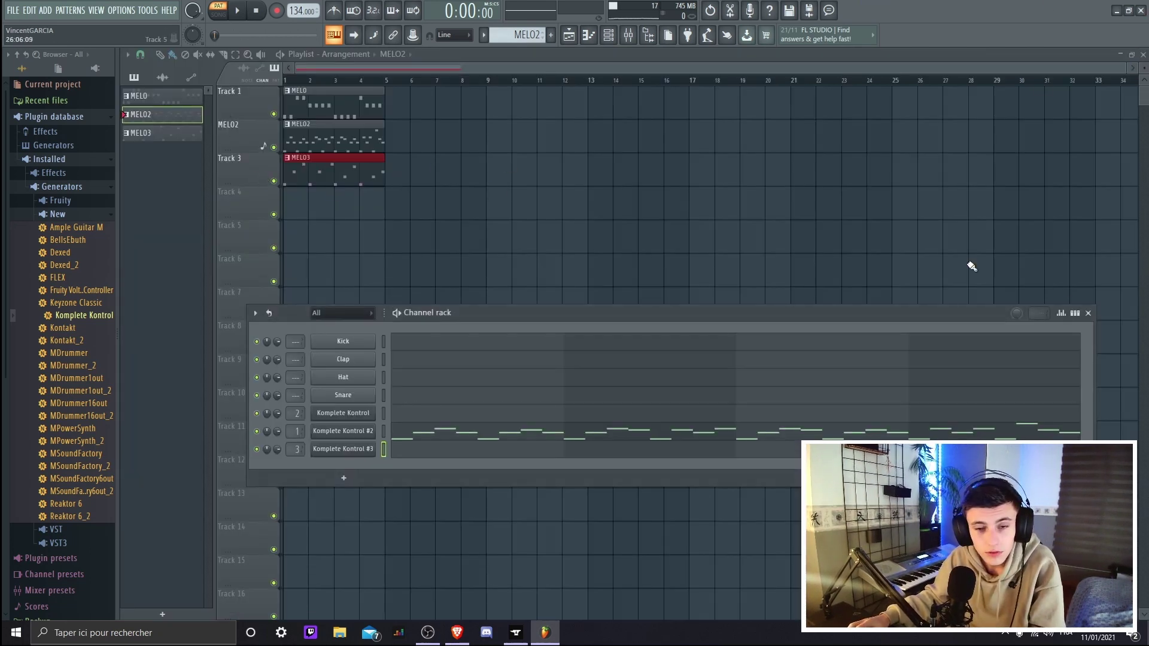
Hide the channel rack and play the arranged MELO, MELO2 and MELO3 patterns in song mode
{"action": "left_click", "coordinate": [1089, 313]}
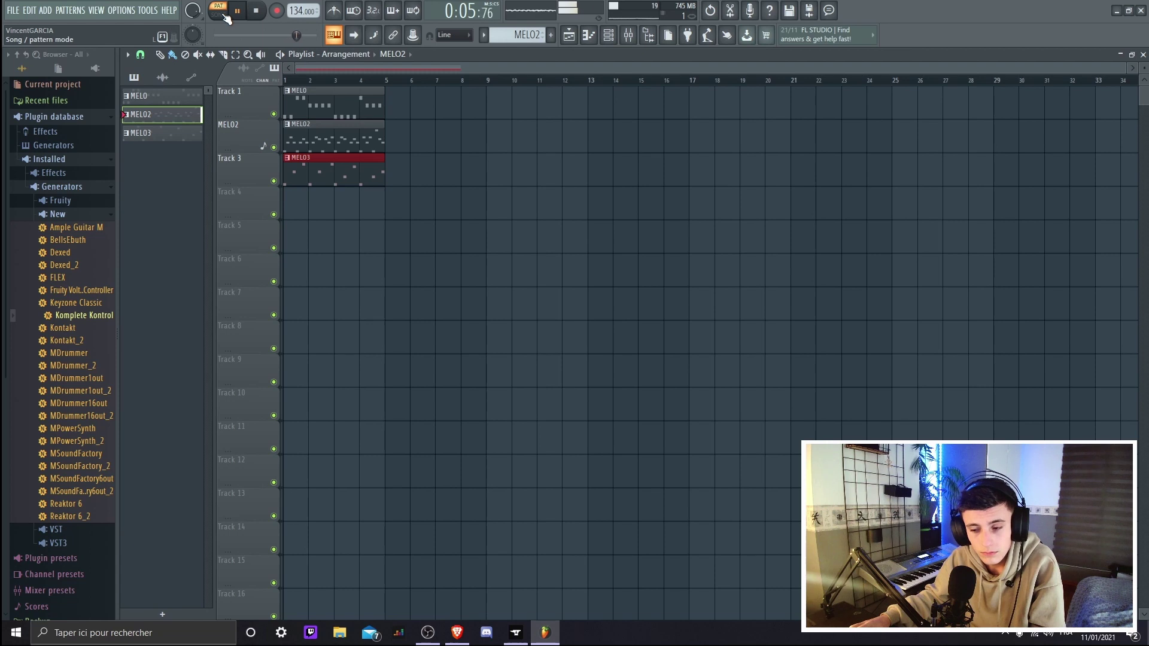
{"action": "left_click", "coordinate": [224, 15]}
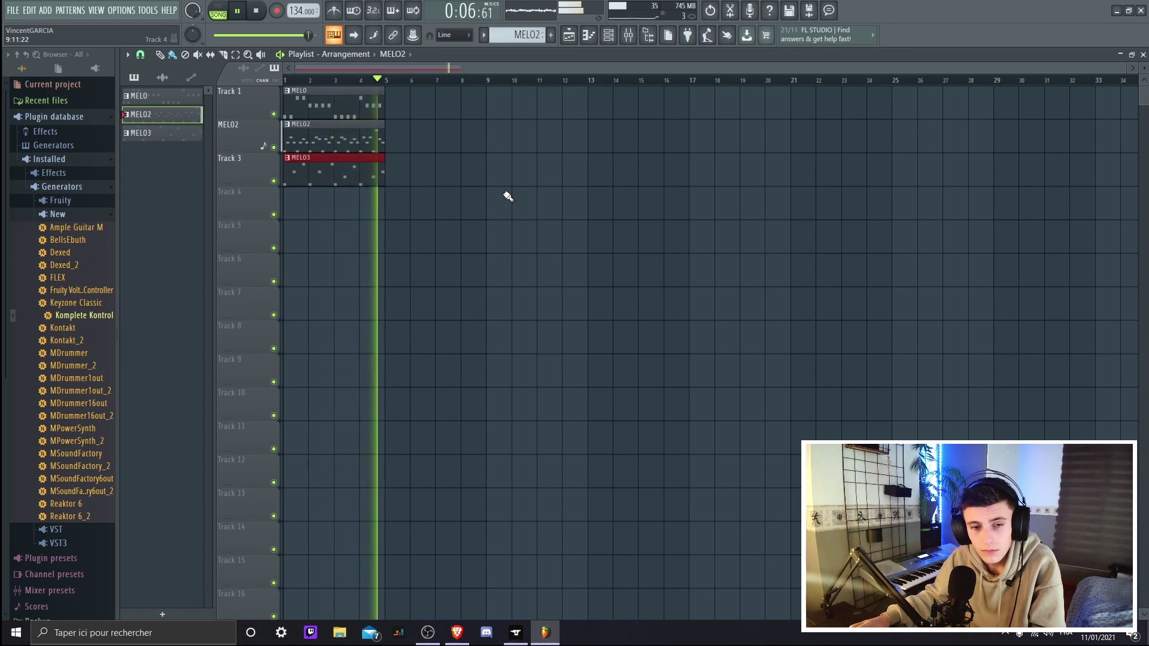
Stop playback and load the 808 - BANGER sample from the COSMOS drumkit into a new channel for the 808 pattern
{"action": "key", "text": "space"}
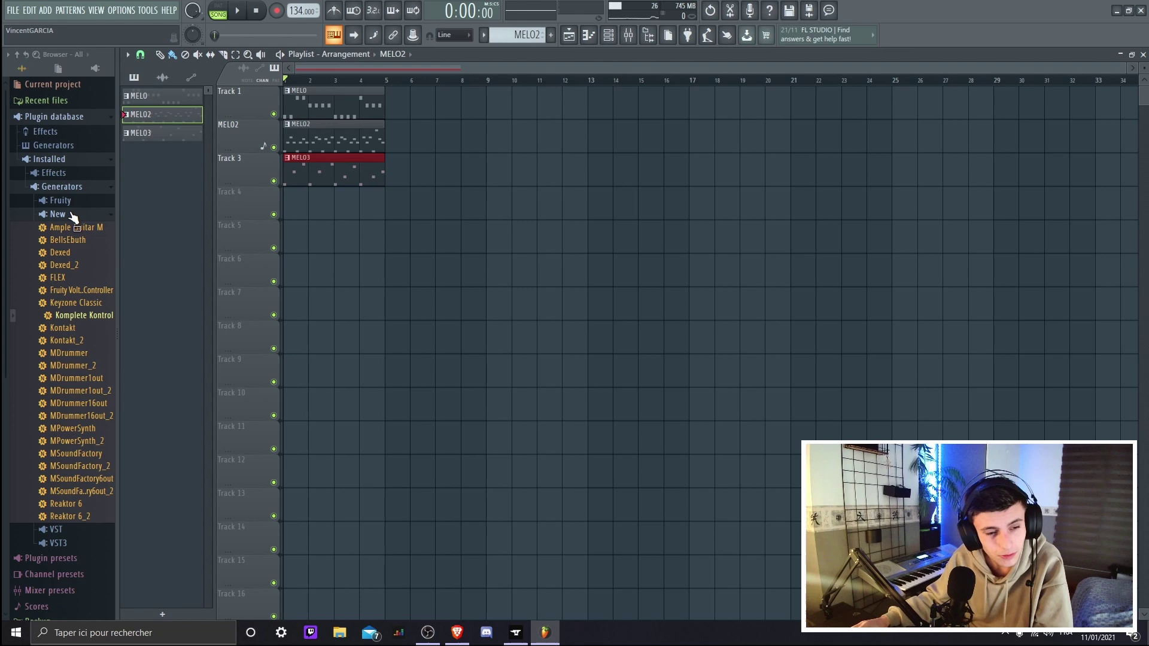
{"action": "left_click", "coordinate": [58, 214]}
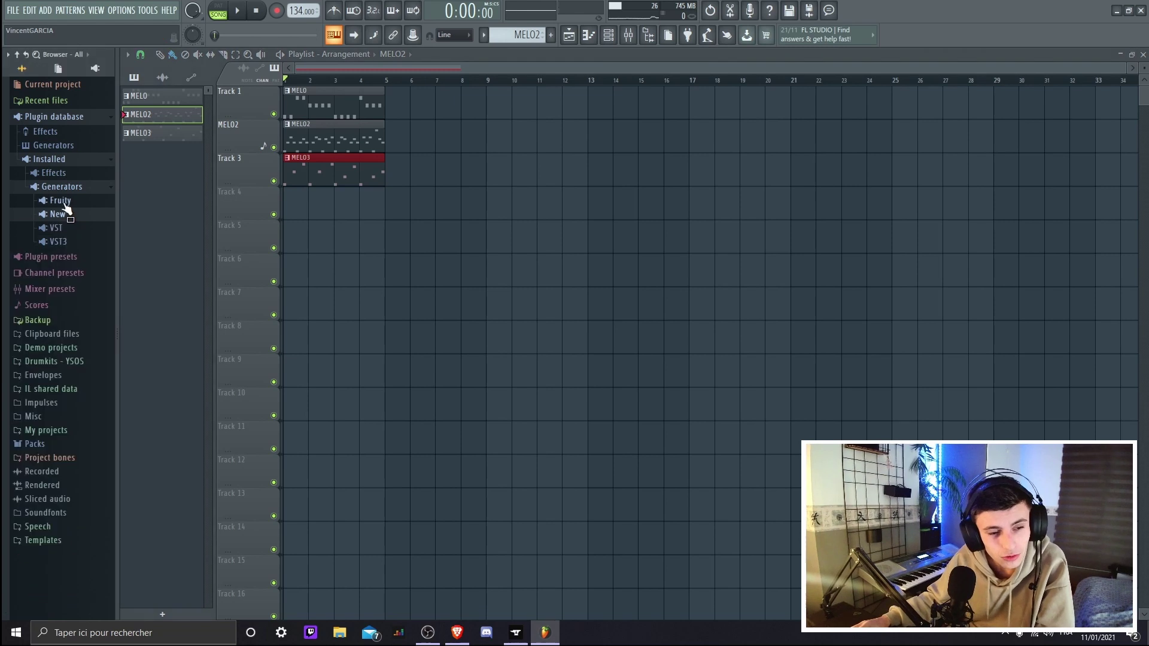
{"action": "left_click", "coordinate": [80, 186]}
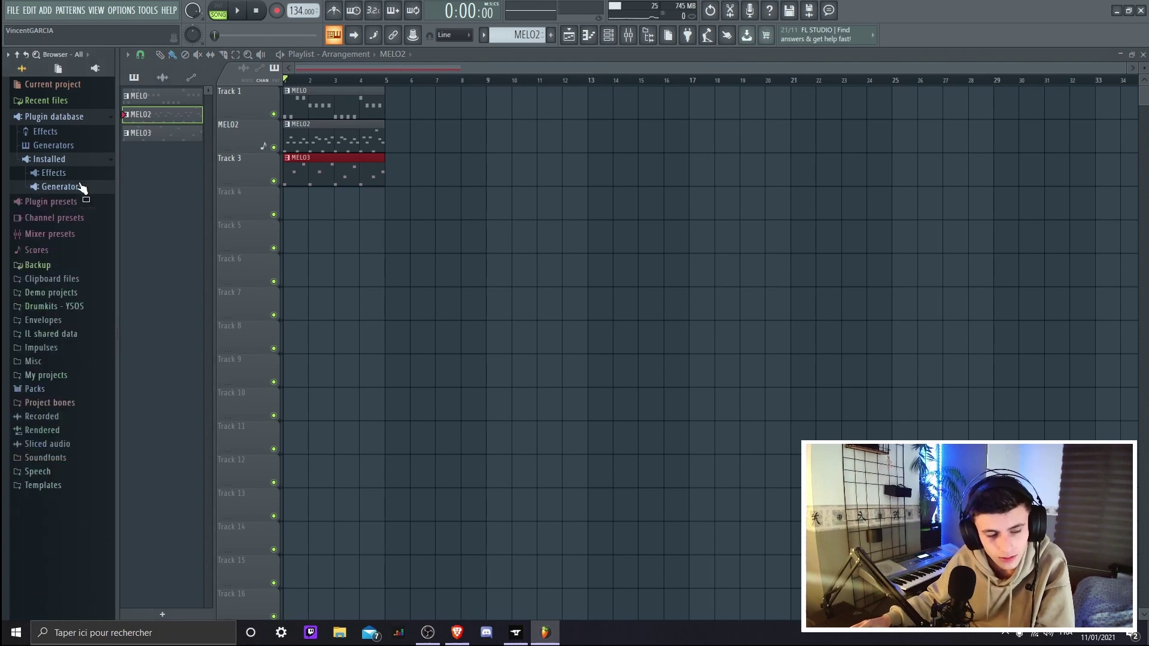
{"action": "left_click", "coordinate": [66, 281]}
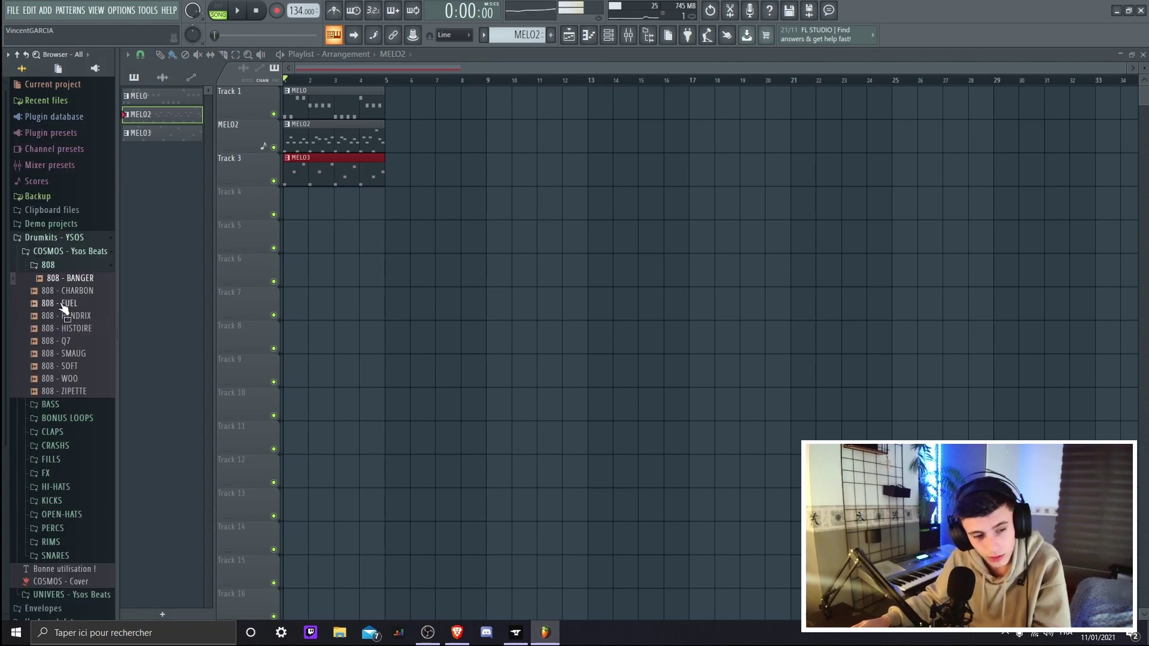
{"action": "left_click_drag", "start_coordinate": [66, 279], "coordinate": [477, 160]}
{"action": "left_click", "coordinate": [472, 125]}
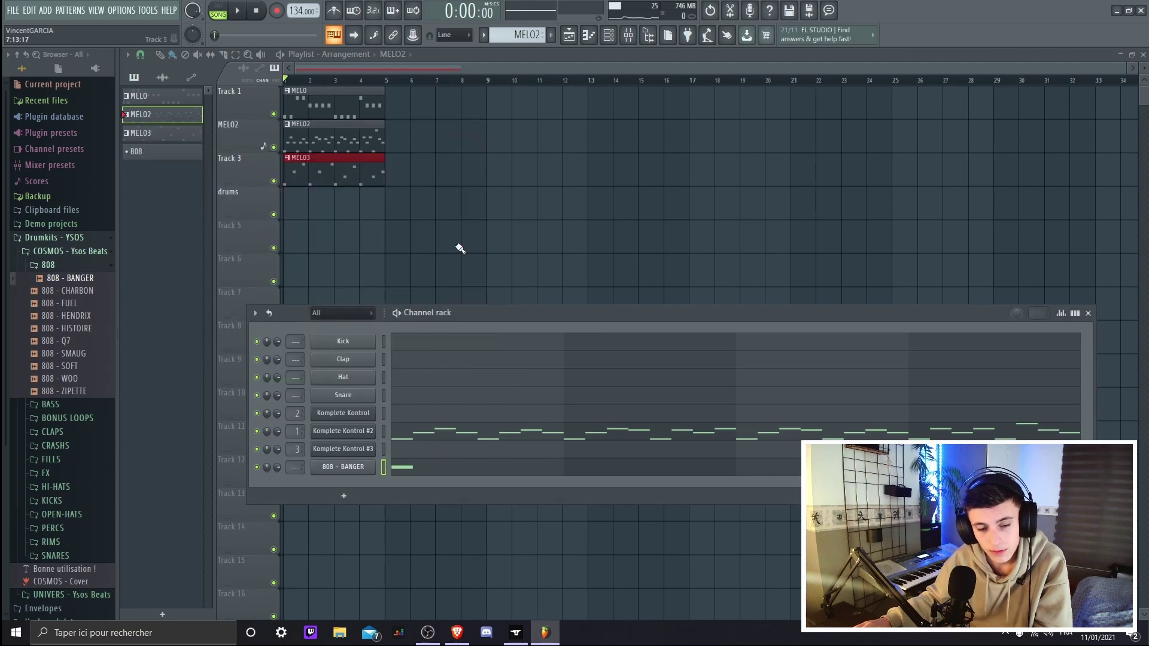
Write a four-bar 808 - BANGER bass line, mainly on F5 and A#5, and play it against the melody
{"action": "left_click", "coordinate": [431, 466]}
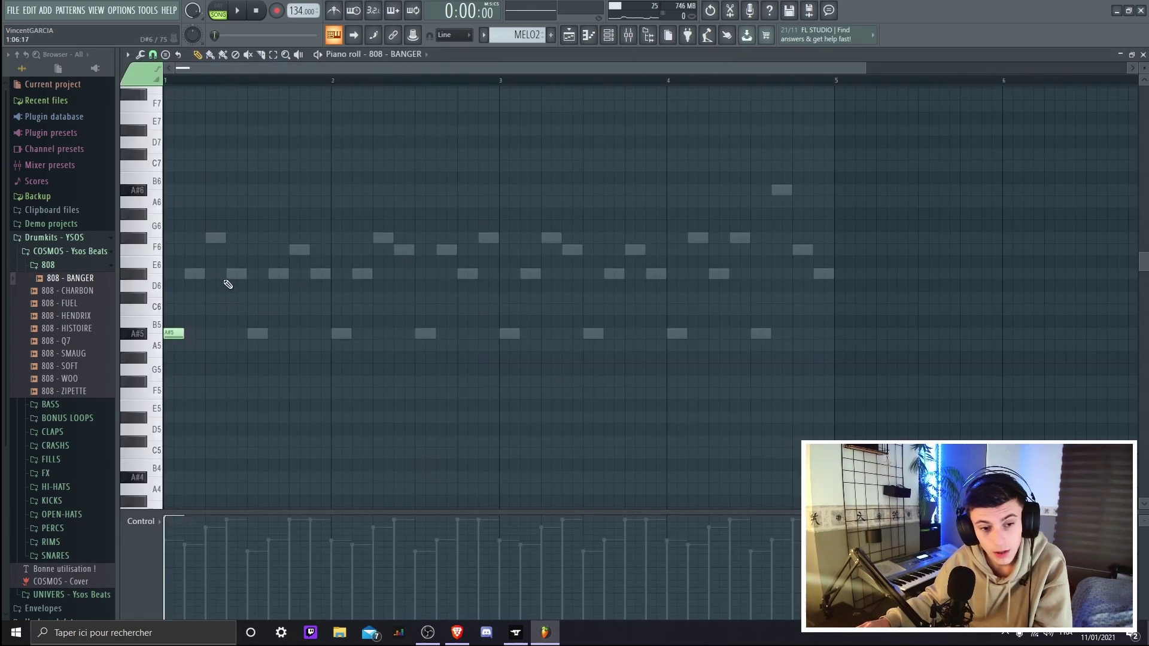
{"action": "key", "text": "space"}
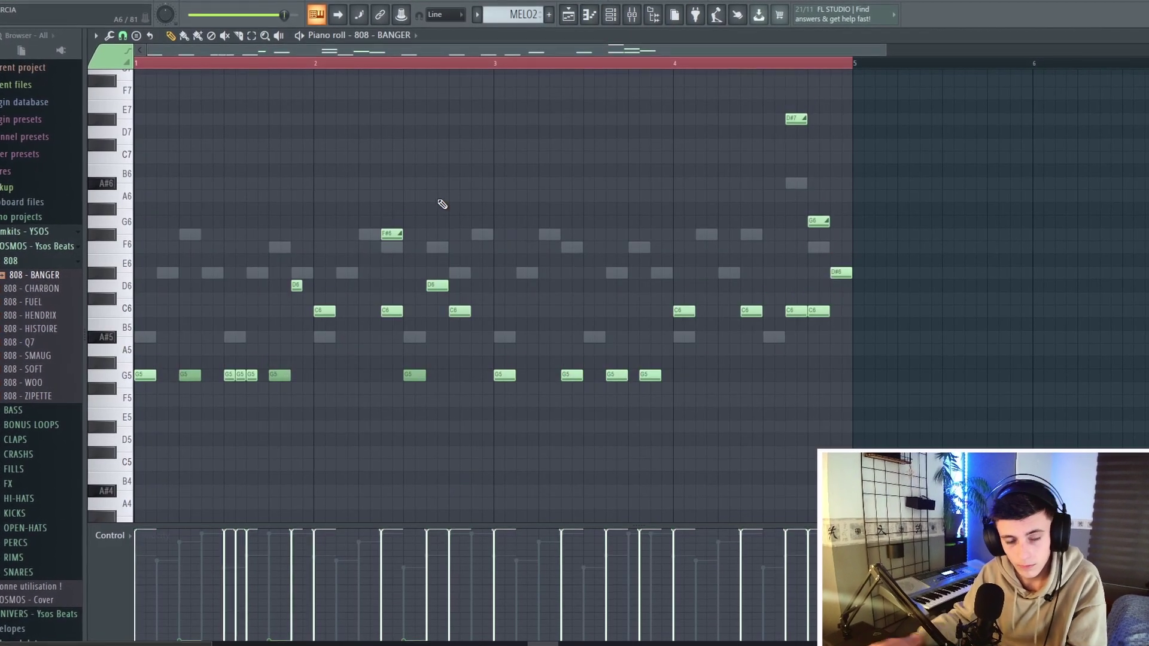
{"action": "key", "text": "space"}
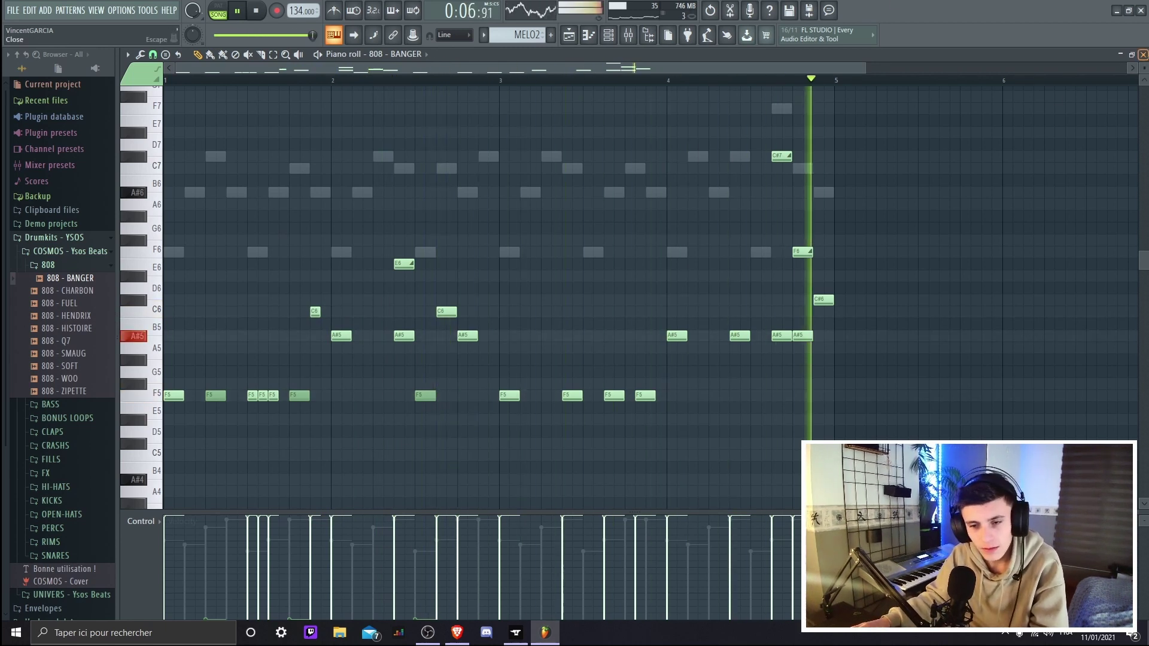
{"action": "key", "text": "space"}
{"action": "left_click", "coordinate": [1143, 54]}
{"action": "key", "text": "Escape"}
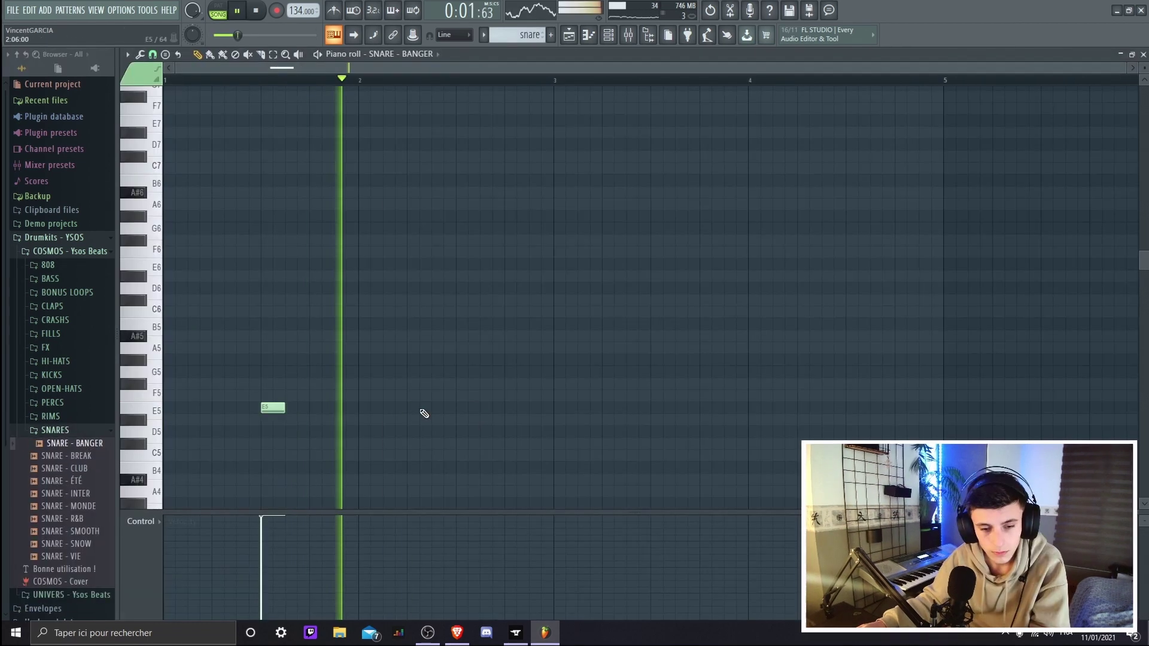
Add two more snare notes in bar 2 and replace the SNARE - BANGER sample with SNARE - MONDE
{"action": "left_click", "coordinate": [410, 405]}
{"action": "left_click", "coordinate": [467, 405]}
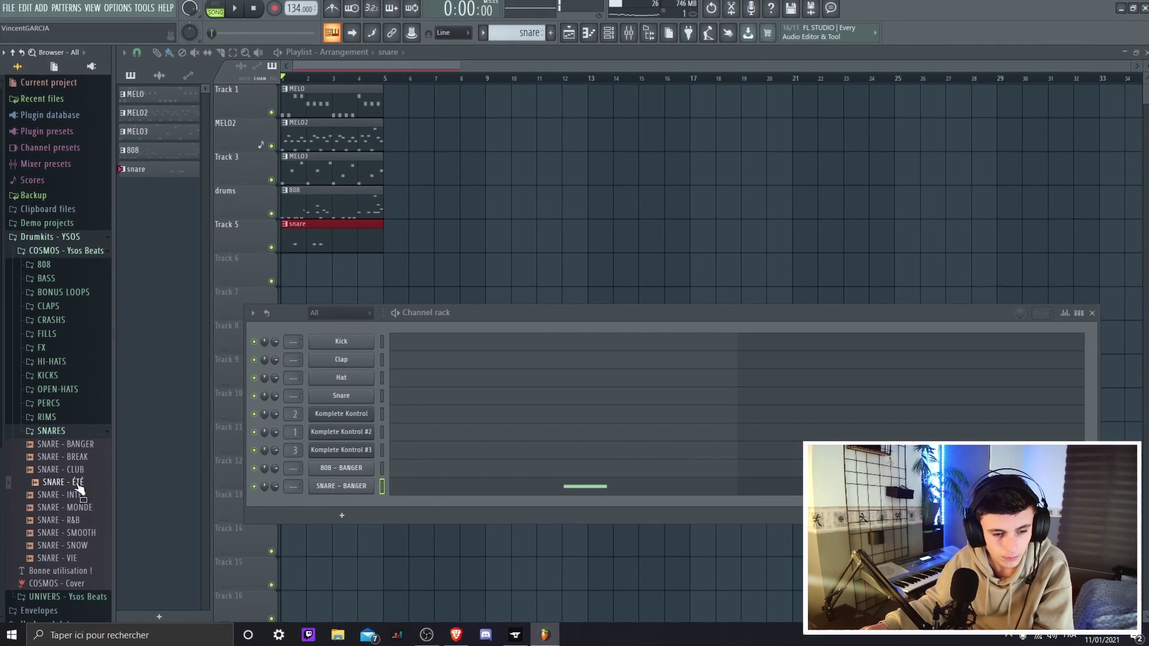
{"action": "left_click", "coordinate": [77, 508]}
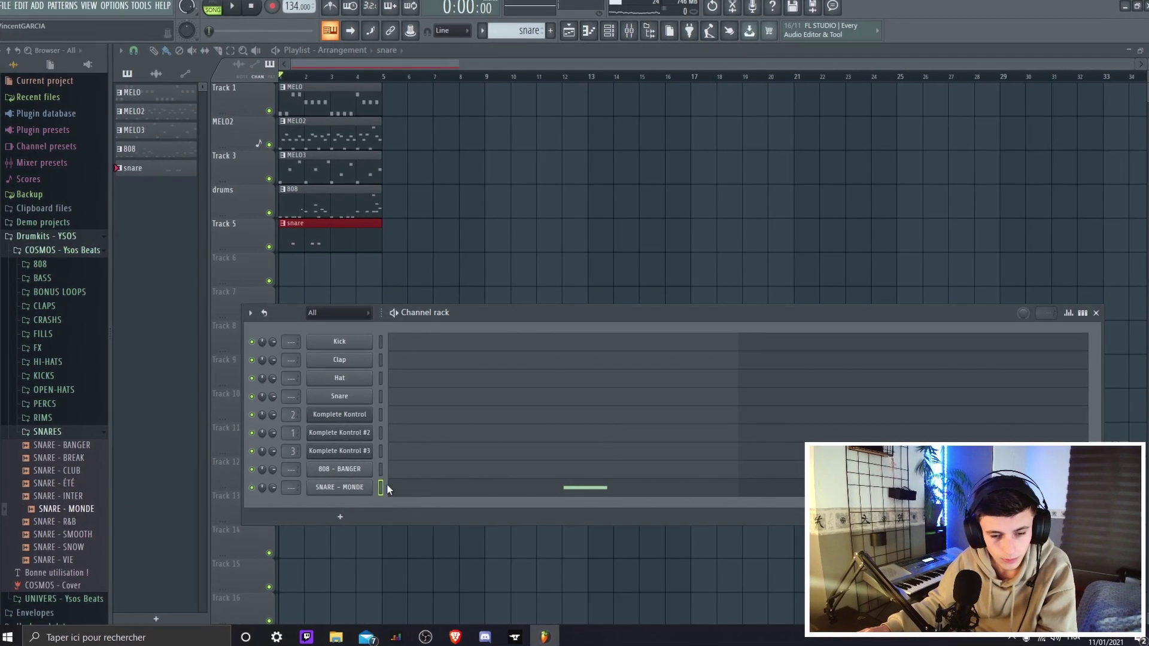
Shift bar 2's first SNARE - MONDE note half a beat earlier and add a C5 hit on beat 3 of bar 3
{"action": "key", "text": "F7"}
{"action": "key", "text": "space"}
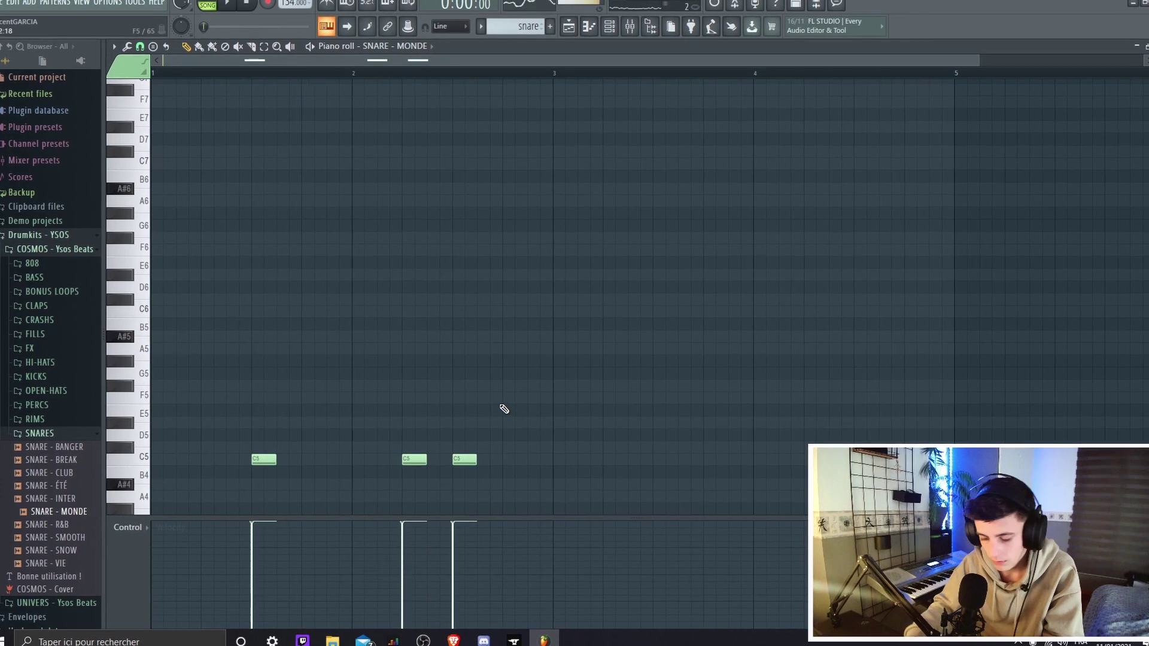
{"action": "right_click", "coordinate": [427, 459]}
{"action": "left_click", "coordinate": [383, 458]}
{"action": "left_click", "coordinate": [637, 460]}
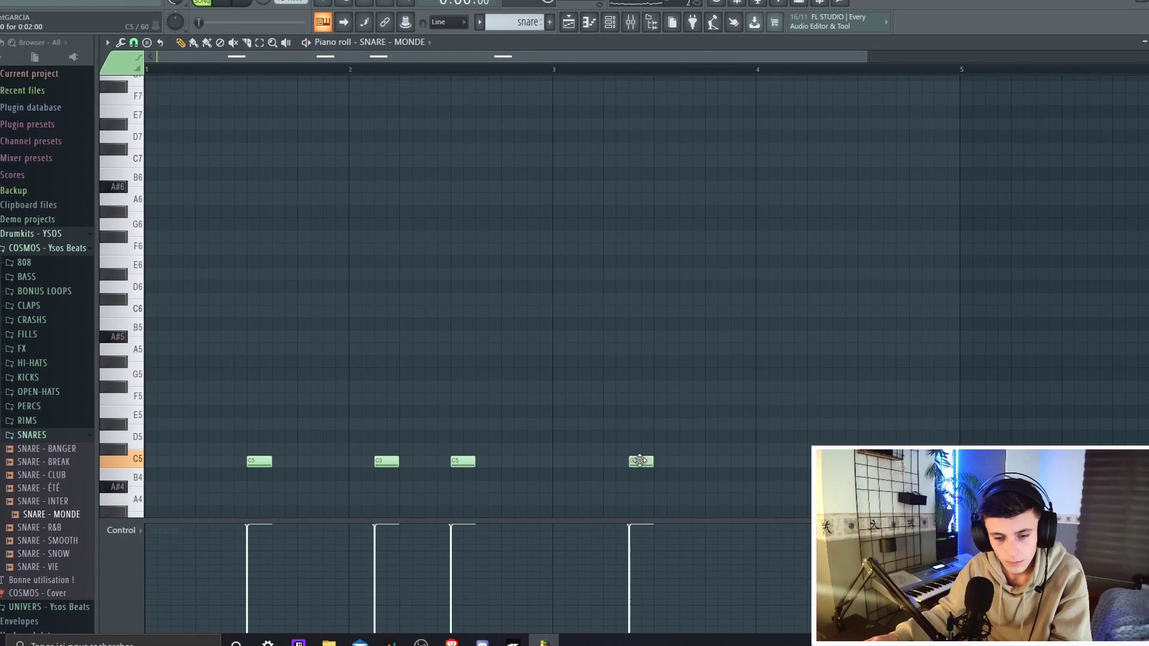
{"action": "left_click_drag", "start_coordinate": [637, 459], "coordinate": [665, 459]}
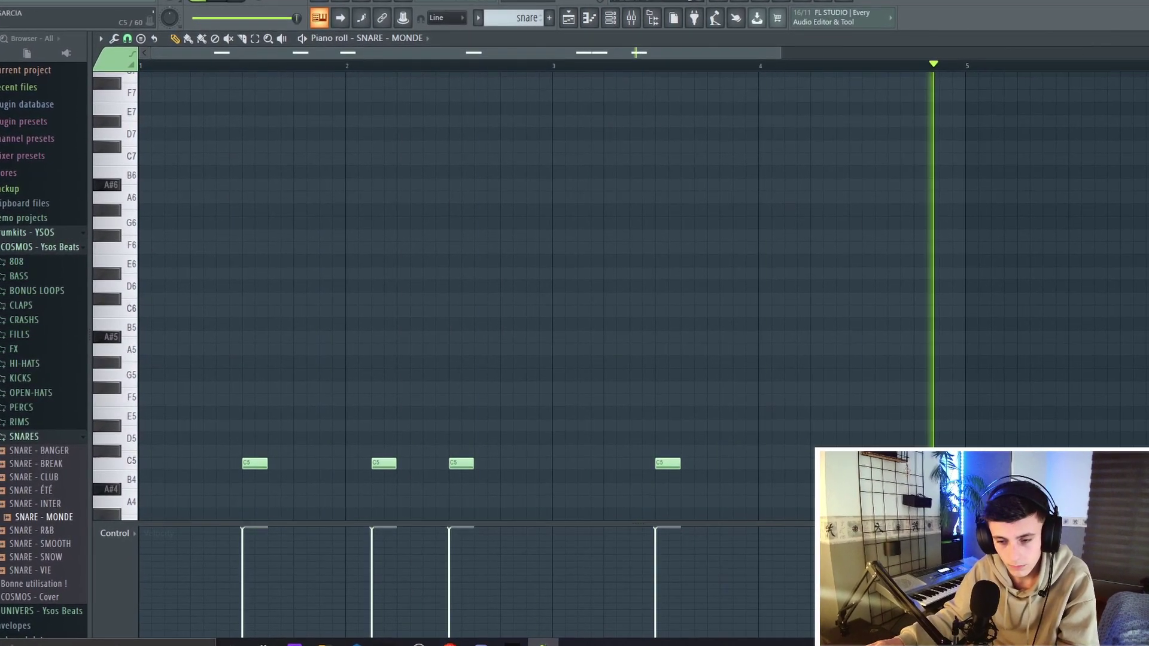
Rearrange the bar 4 snare notes on C5 to fall half a beat into the bar and on beats 3 and 4
{"action": "scroll", "coordinate": [738, 341], "scroll_direction": "down", "scroll_amount": 1}
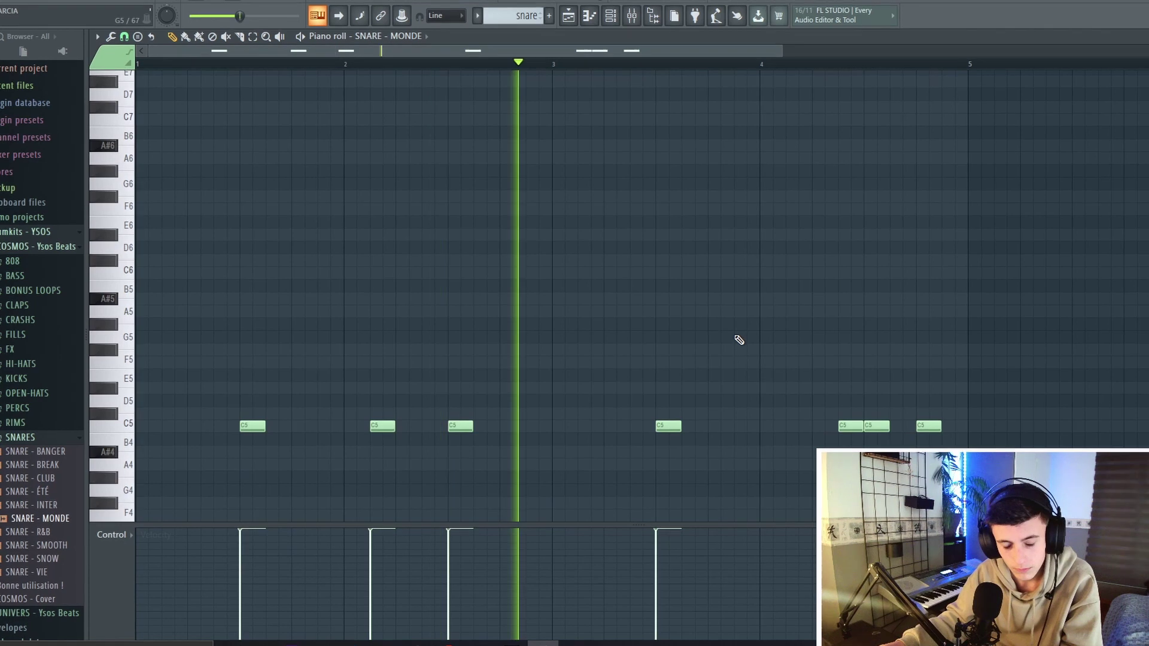
{"action": "left_click_drag", "start_coordinate": [877, 426], "coordinate": [800, 425]}
{"action": "right_click", "coordinate": [930, 426]}
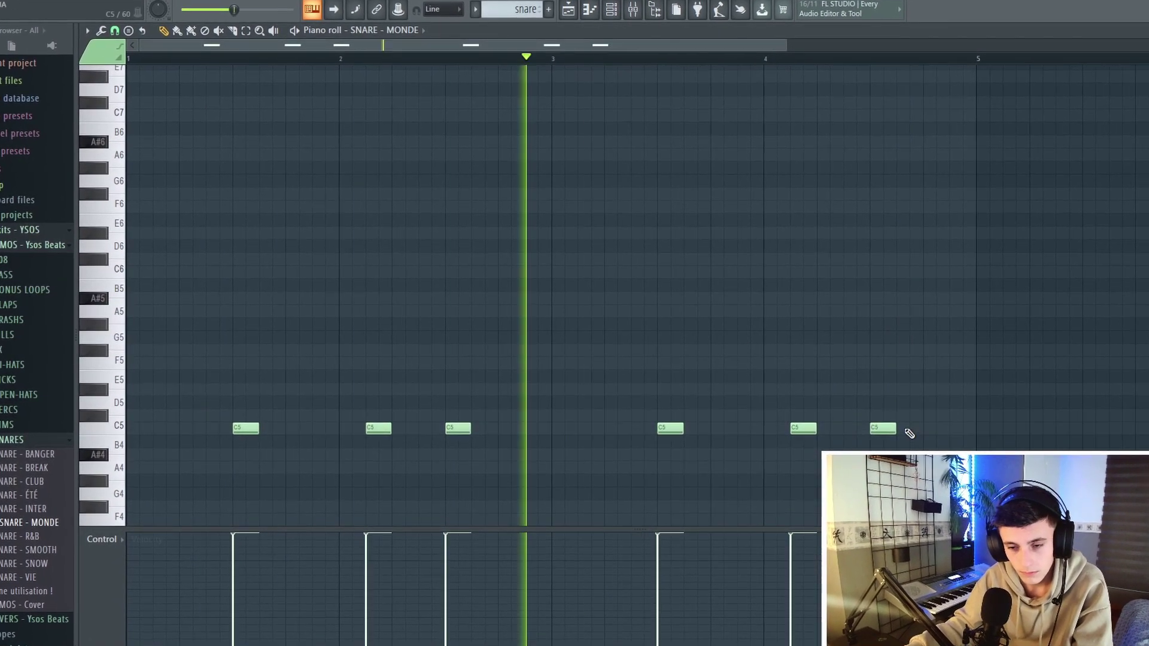
{"action": "left_click", "coordinate": [933, 426]}
Route the 808 - BANGER channel to mixer Insert 4 and load Fruity parametric EQ 2 in its first effect slot
{"action": "left_click", "coordinate": [610, 10]}
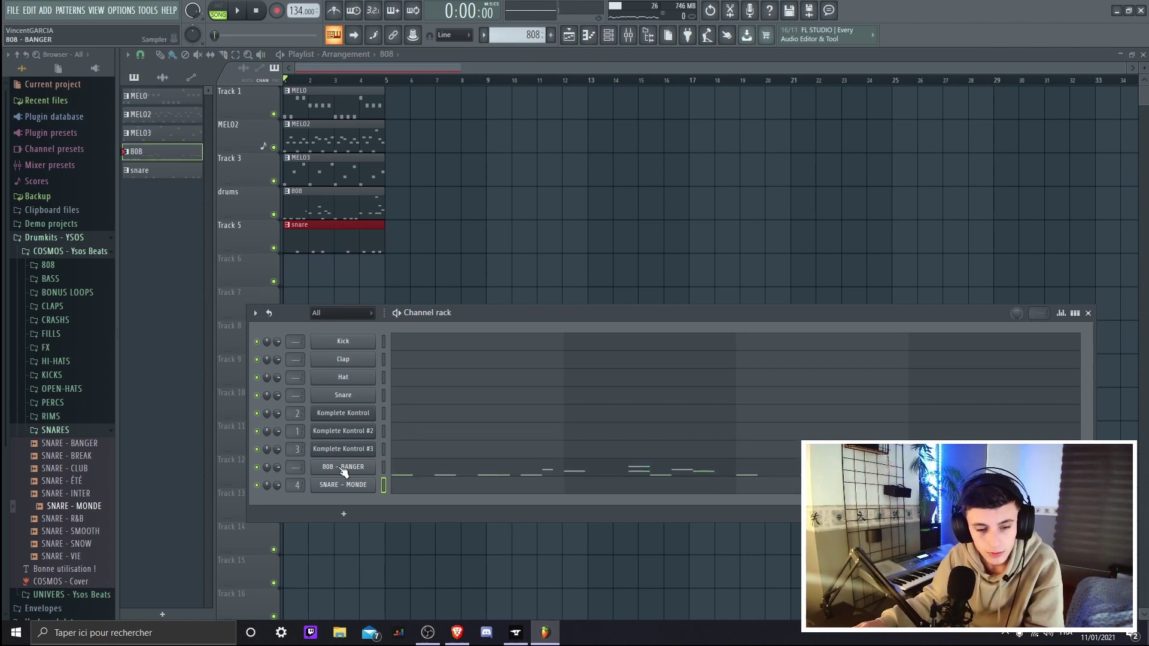
{"action": "key", "text": "F9"}
{"action": "left_click", "coordinate": [1041, 92]}
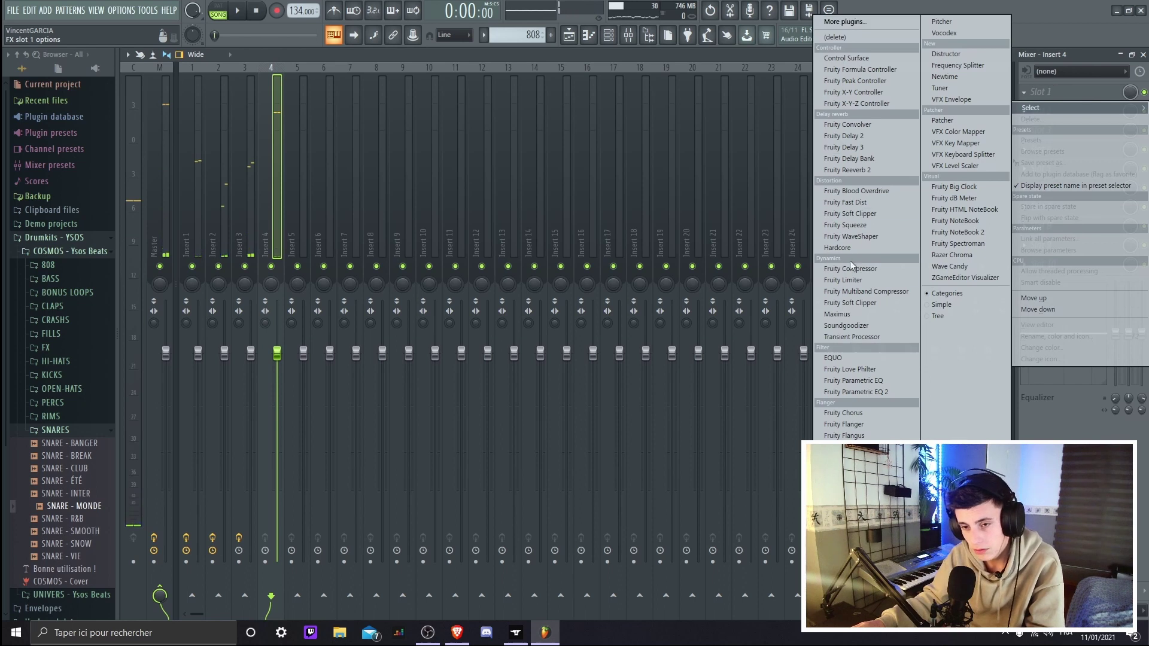
{"action": "left_click", "coordinate": [846, 391]}
Audition the 808 pattern alone, apply the 3 bands EQ preset and roll off its lowest and high frequencies
{"action": "key", "text": "space"}
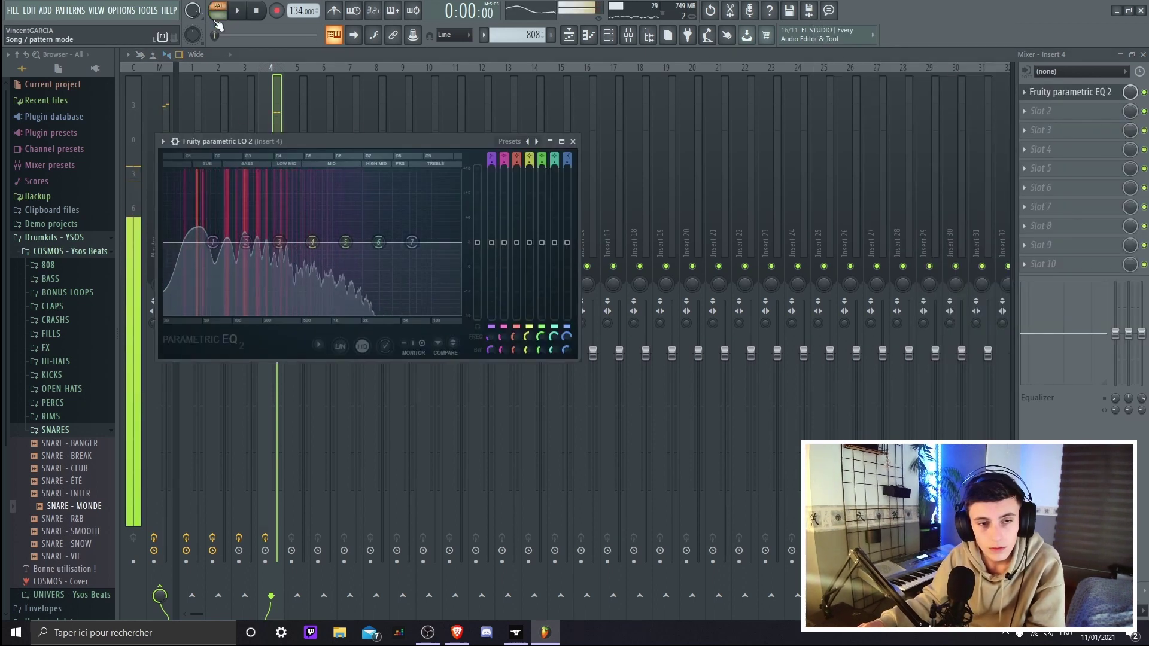
{"action": "key", "text": "space"}
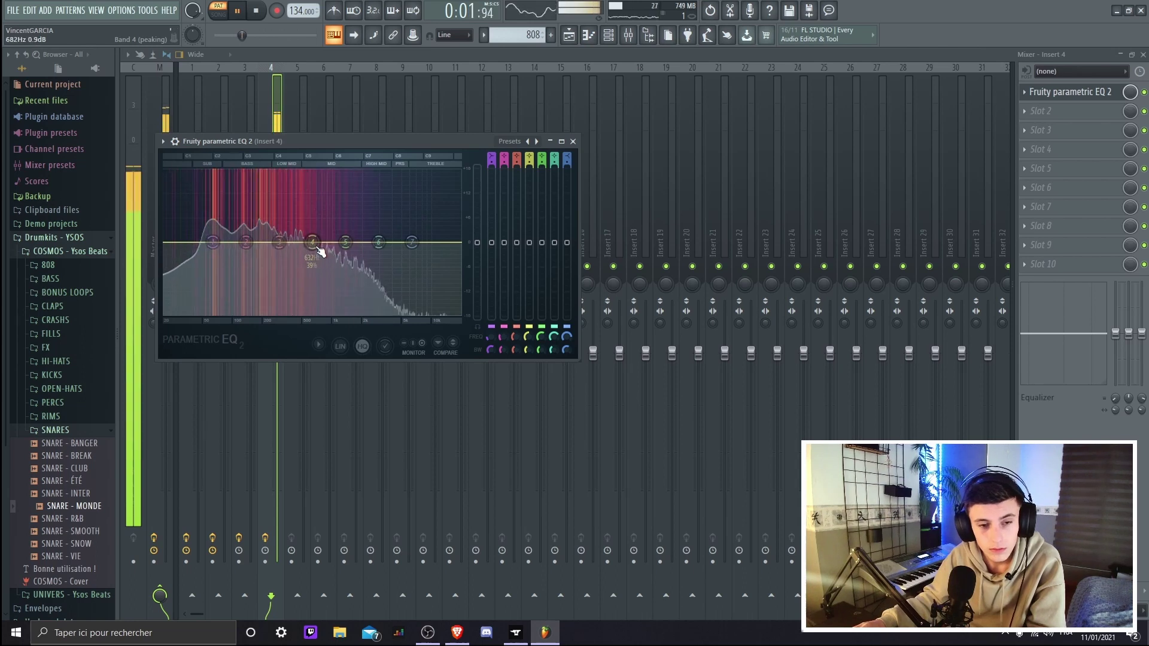
{"action": "key", "text": "space"}
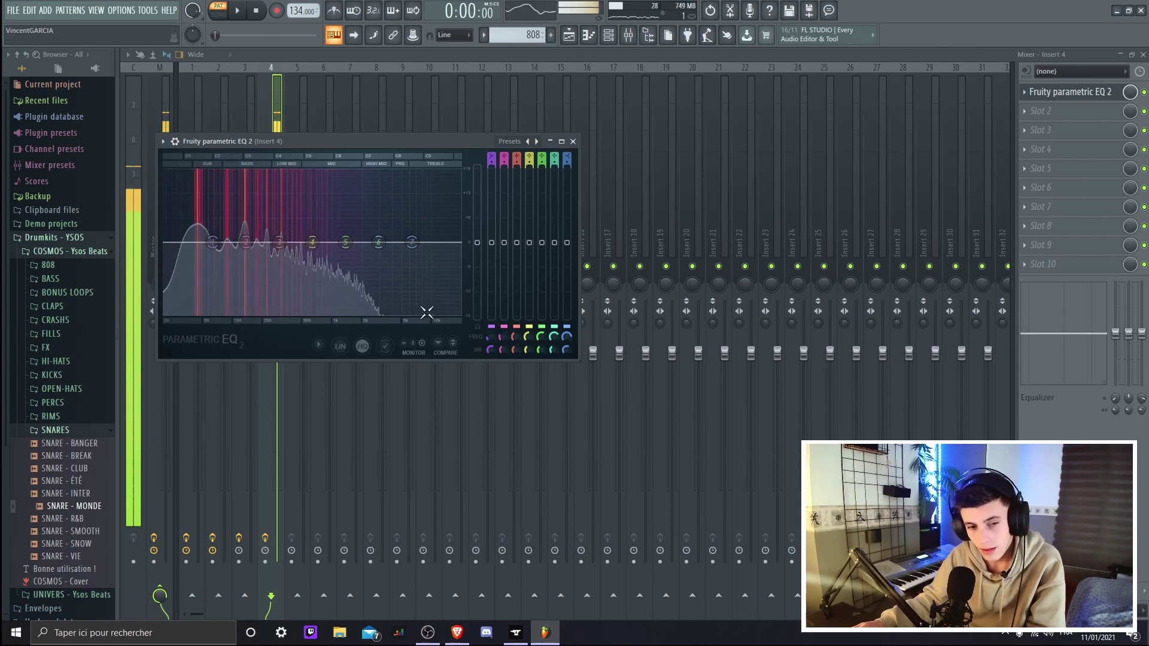
{"action": "left_click", "coordinate": [514, 141]}
{"action": "left_click", "coordinate": [545, 169]}
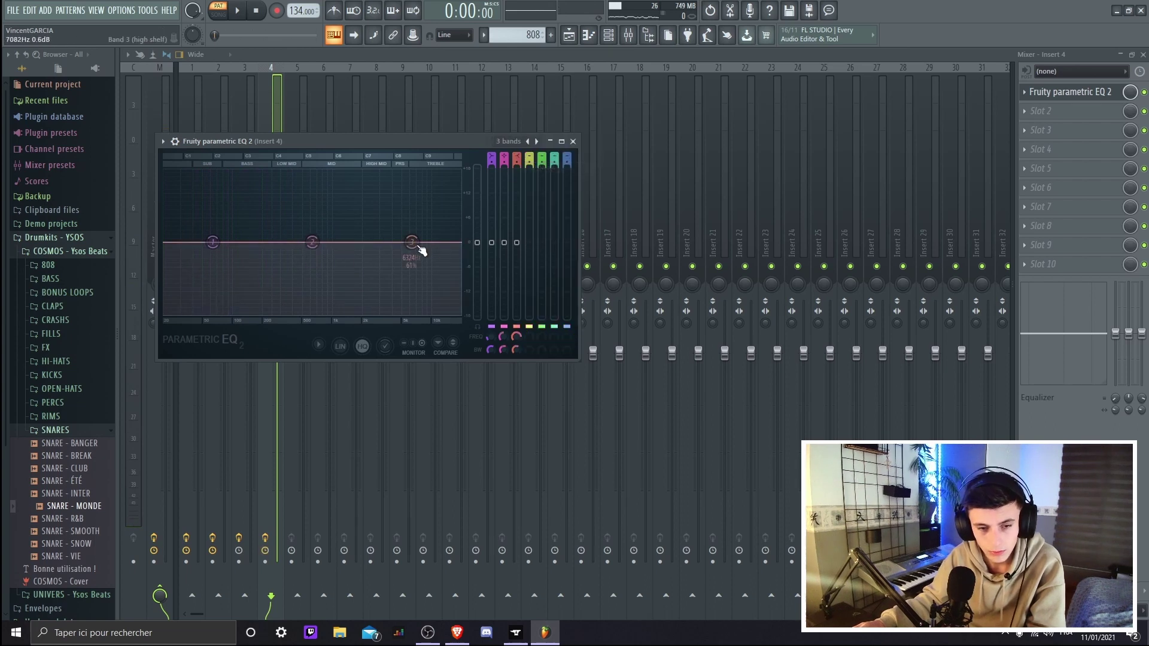
{"action": "left_click_drag", "start_coordinate": [419, 249], "coordinate": [332, 314]}
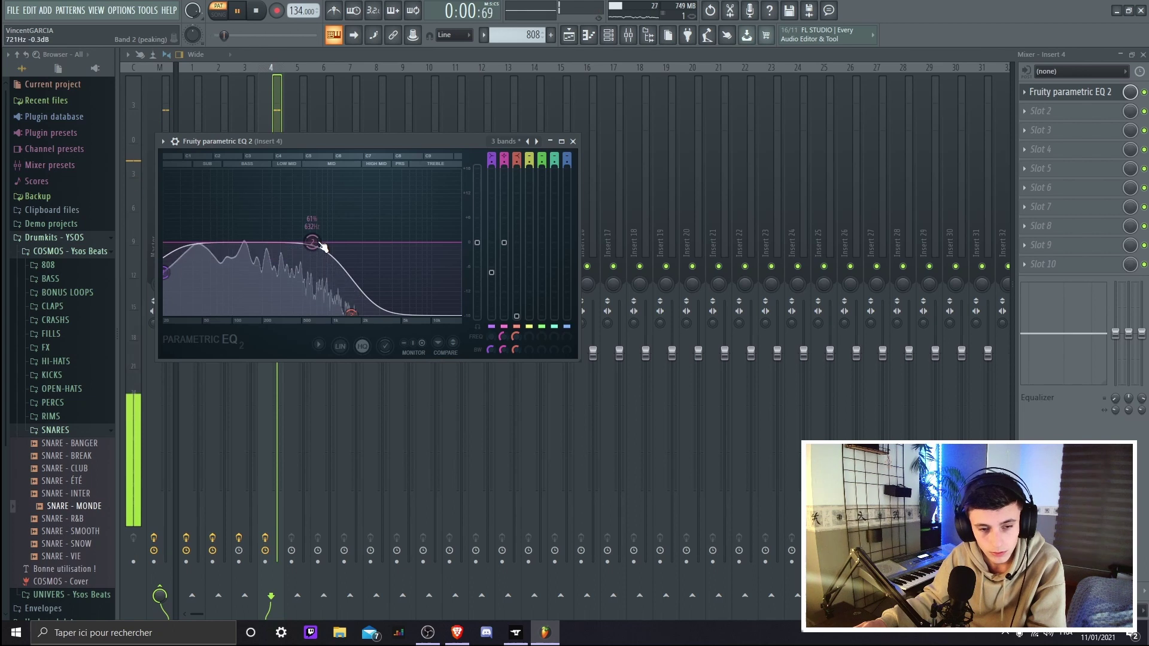
Load Fruity Flangus in Insert 4's second effect slot, lower its mix level to about 28% and close the mixer
{"action": "left_click", "coordinate": [1041, 110]}
{"action": "left_click", "coordinate": [867, 435]}
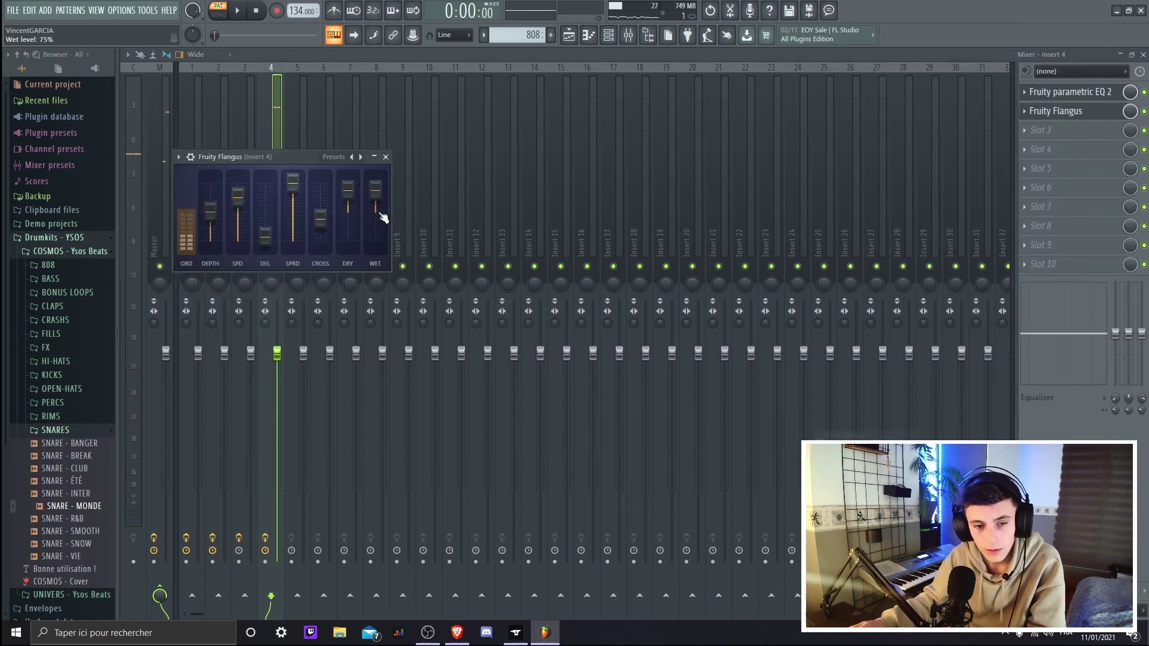
{"action": "left_click", "coordinate": [1129, 111]}
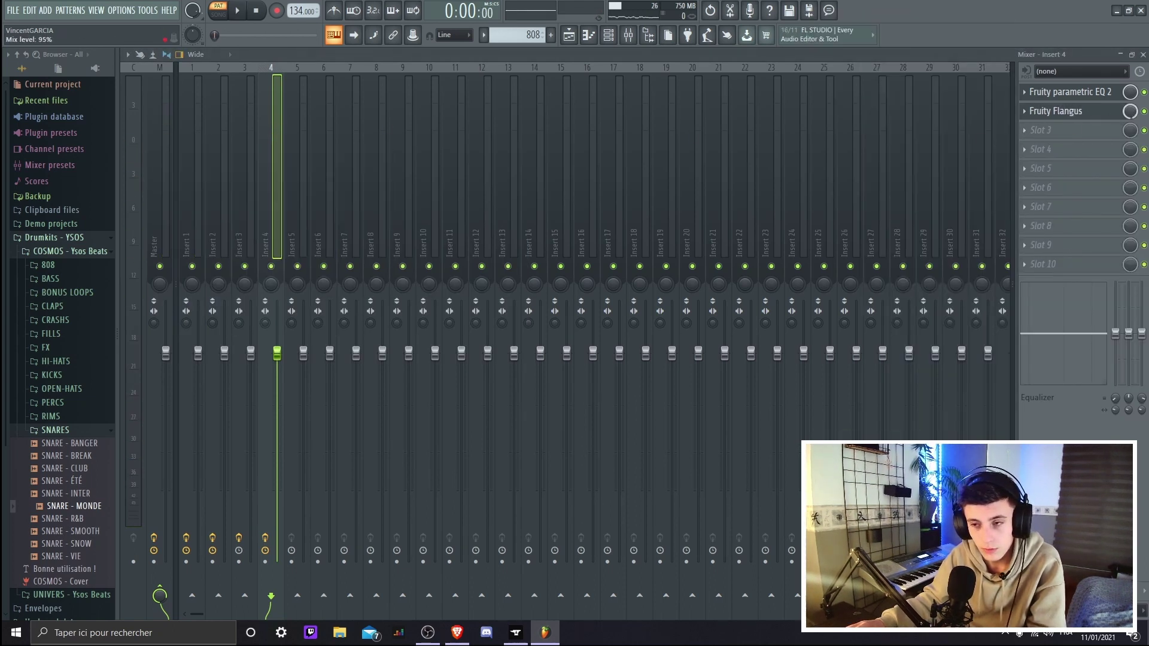
{"action": "key", "text": "space"}
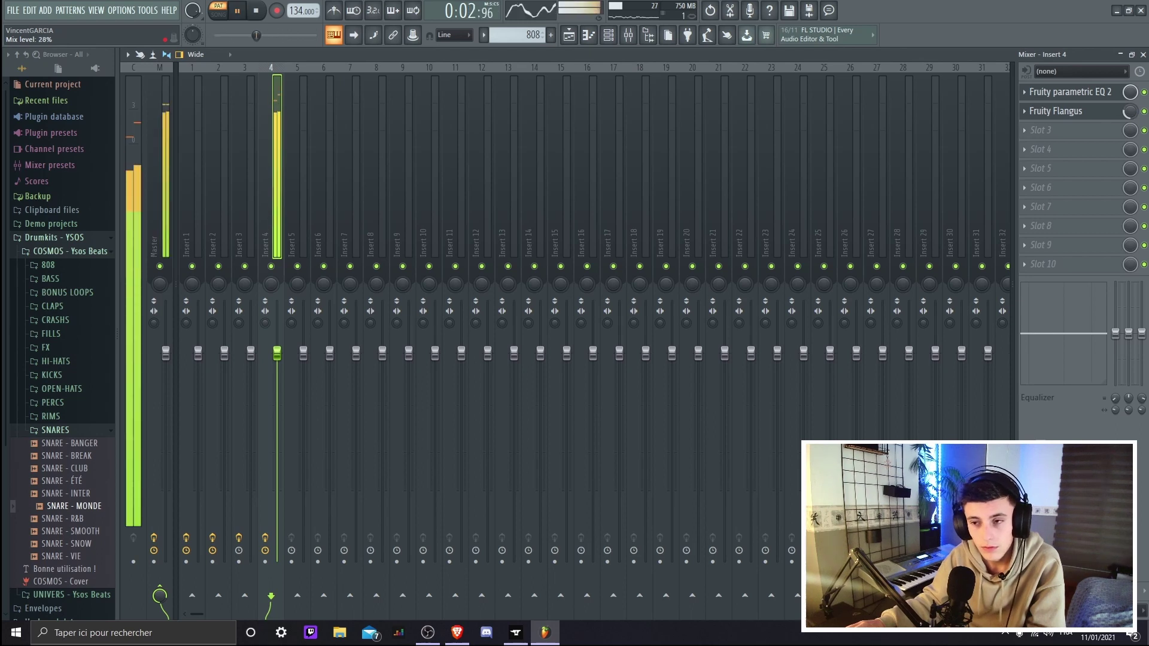
{"action": "left_click", "coordinate": [1142, 55]}
{"action": "key", "text": "Escape"}
{"action": "key", "text": "Escape"}
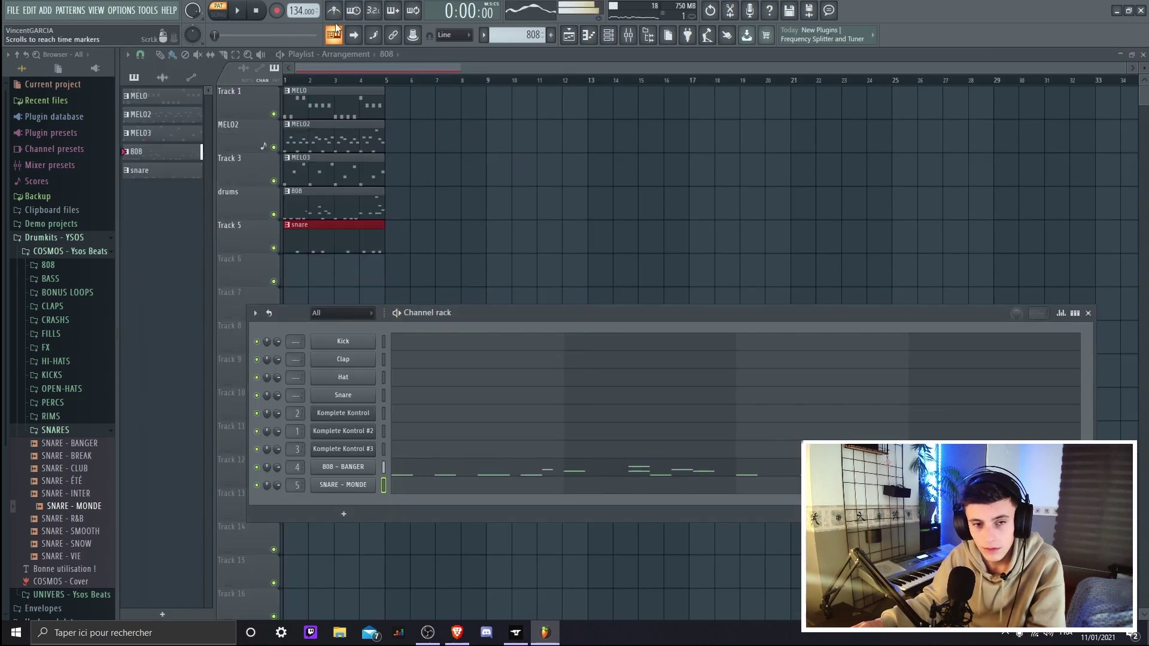
Play the arrangement in song mode and rebalance the melody inserts, lowering Insert 1 and Insert 3 and raising Insert 2
{"action": "key", "text": "l"}
{"action": "left_click", "coordinate": [631, 39]}
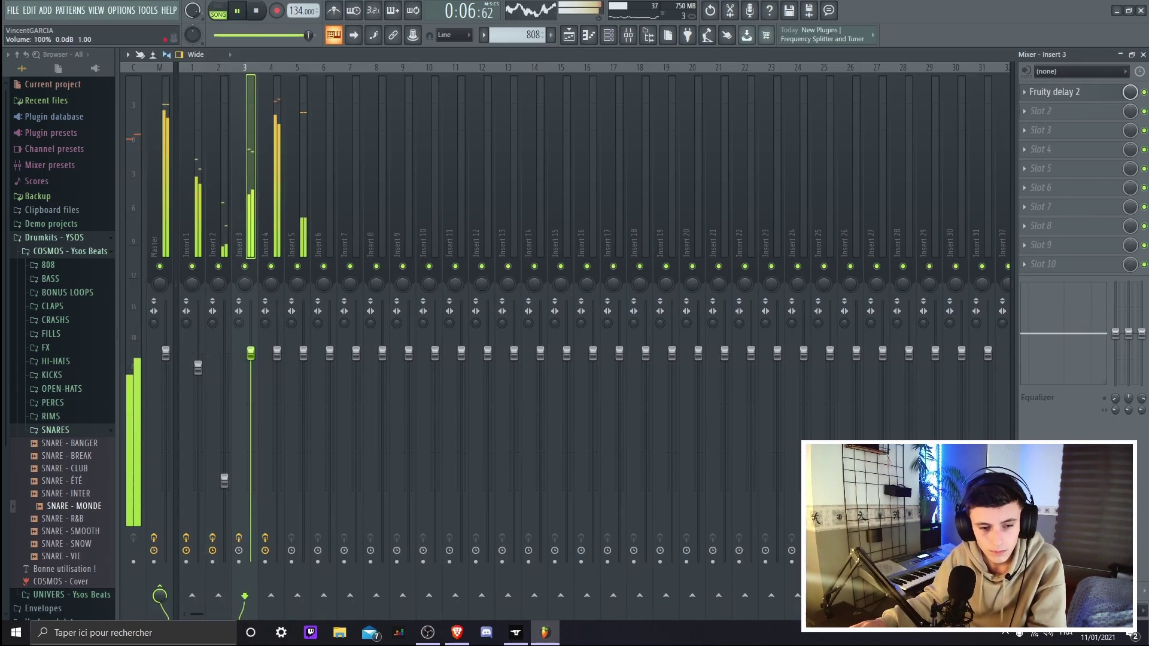
{"action": "left_click_drag", "start_coordinate": [198, 353], "coordinate": [198, 407]}
{"action": "left_click", "coordinate": [225, 480]}
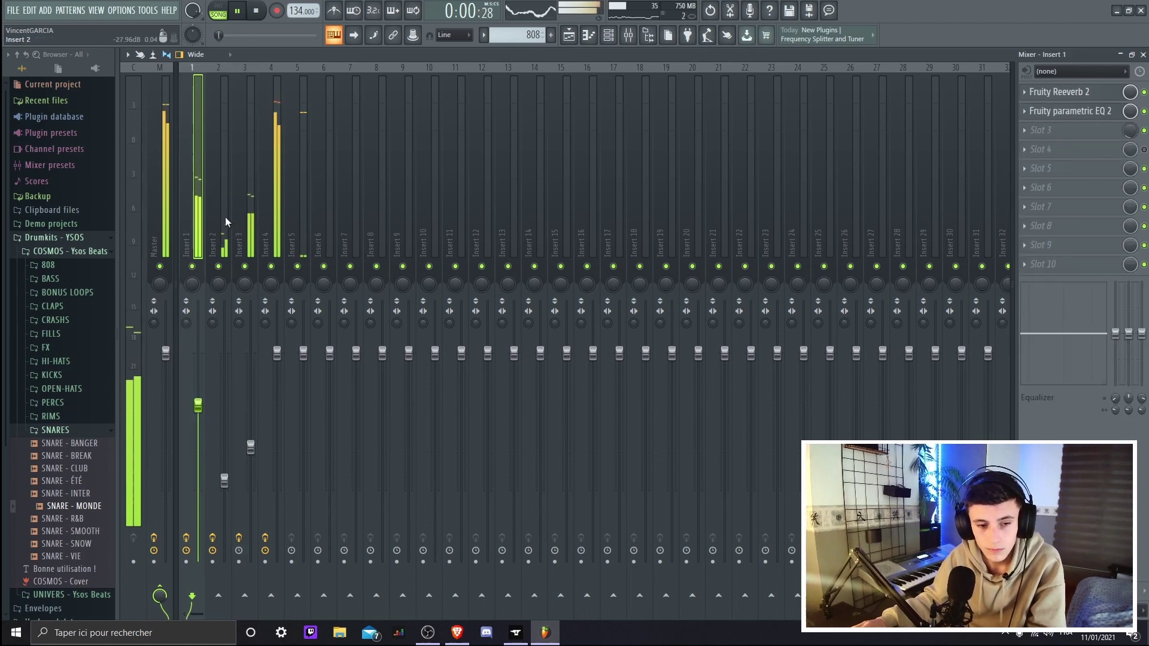
{"action": "left_click_drag", "start_coordinate": [226, 484], "coordinate": [224, 349]}
{"action": "key", "text": "space"}
{"action": "left_click", "coordinate": [1143, 54]}
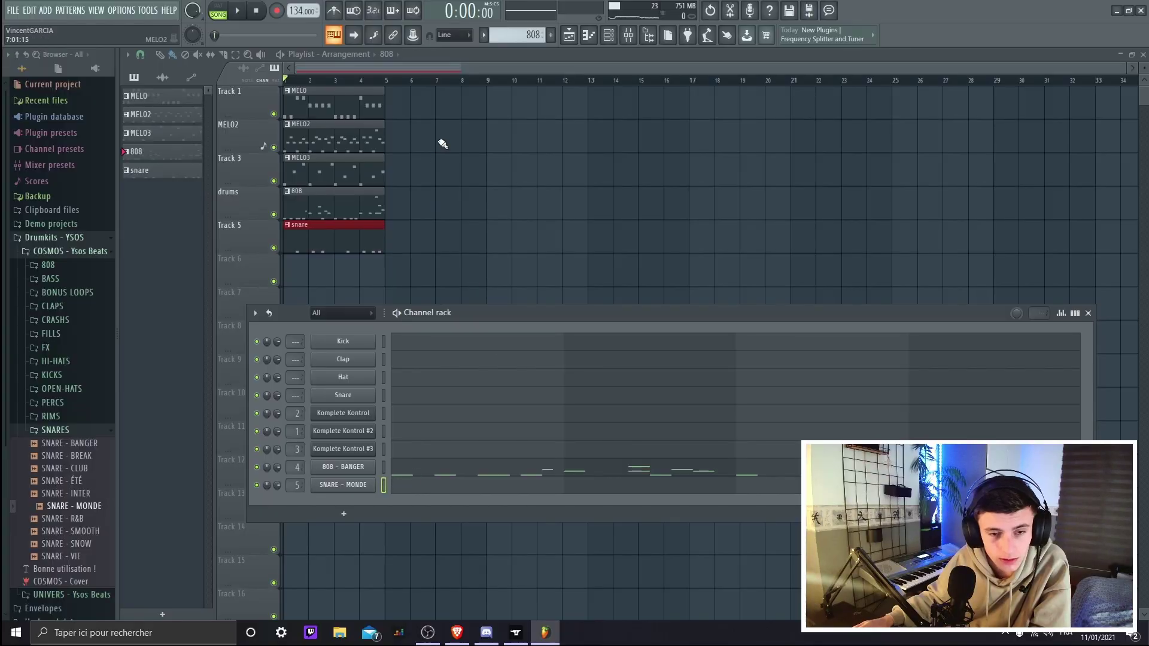
Audition the COSMOS kit's rim samples, settle on RIM - LOST, and create a new pattern named rim
{"action": "left_click", "coordinate": [1087, 313]}
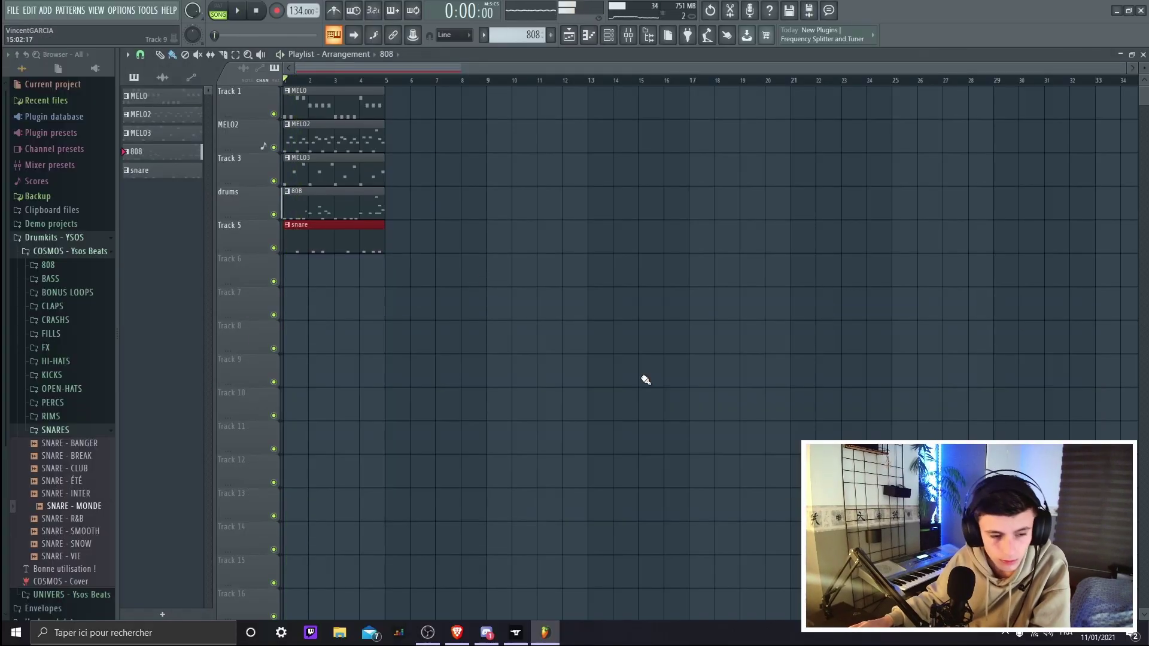
{"action": "left_click", "coordinate": [88, 430]}
{"action": "left_click", "coordinate": [52, 416]}
{"action": "left_click", "coordinate": [71, 468]}
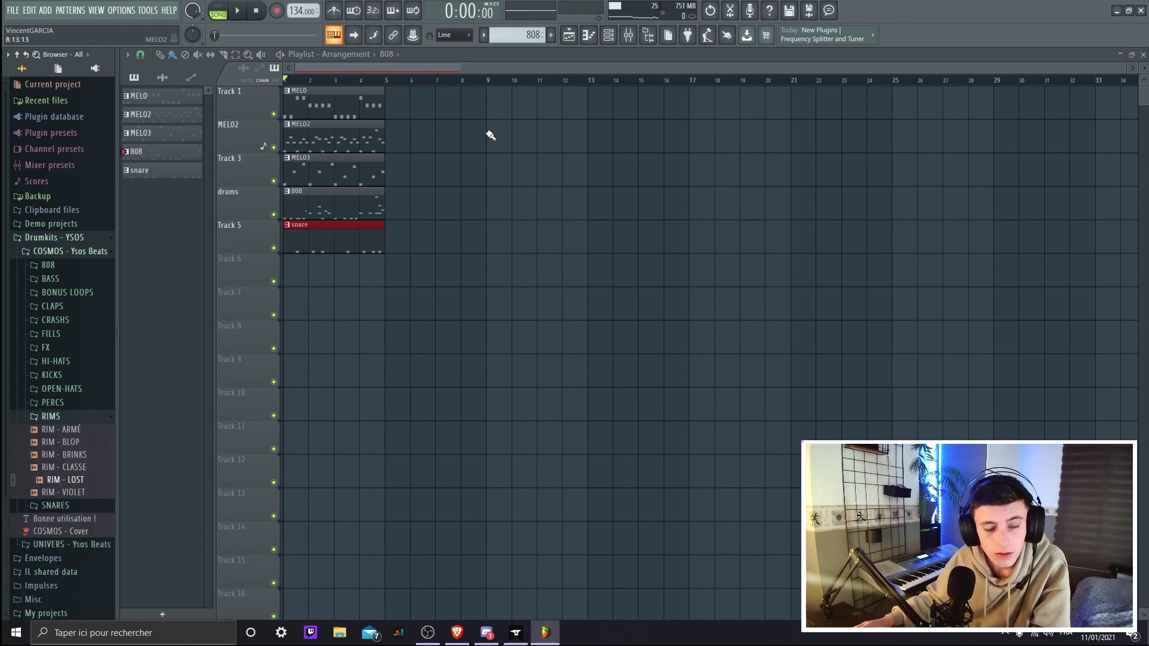
{"action": "left_click", "coordinate": [551, 36]}
{"action": "type", "text": "ri"}
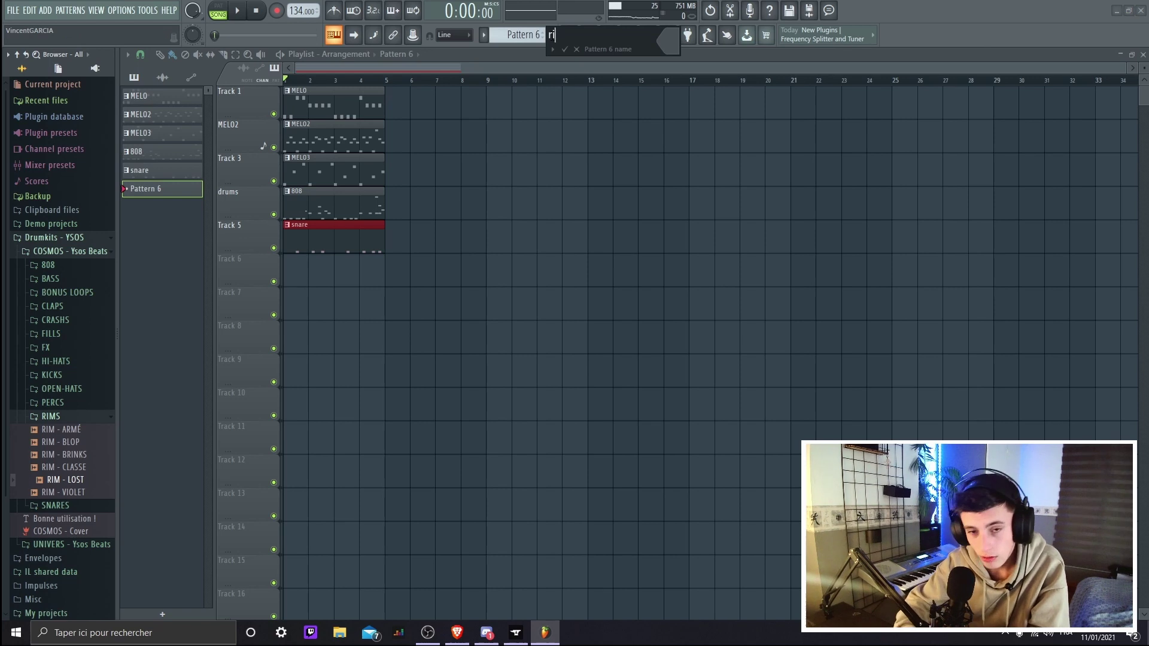
{"action": "type", "text": "m"}
{"action": "key", "text": "Return"}
Add the RIM - LOST sample as a new channel and place its first C5 note at the end of bar 1
{"action": "left_click", "coordinate": [608, 37]}
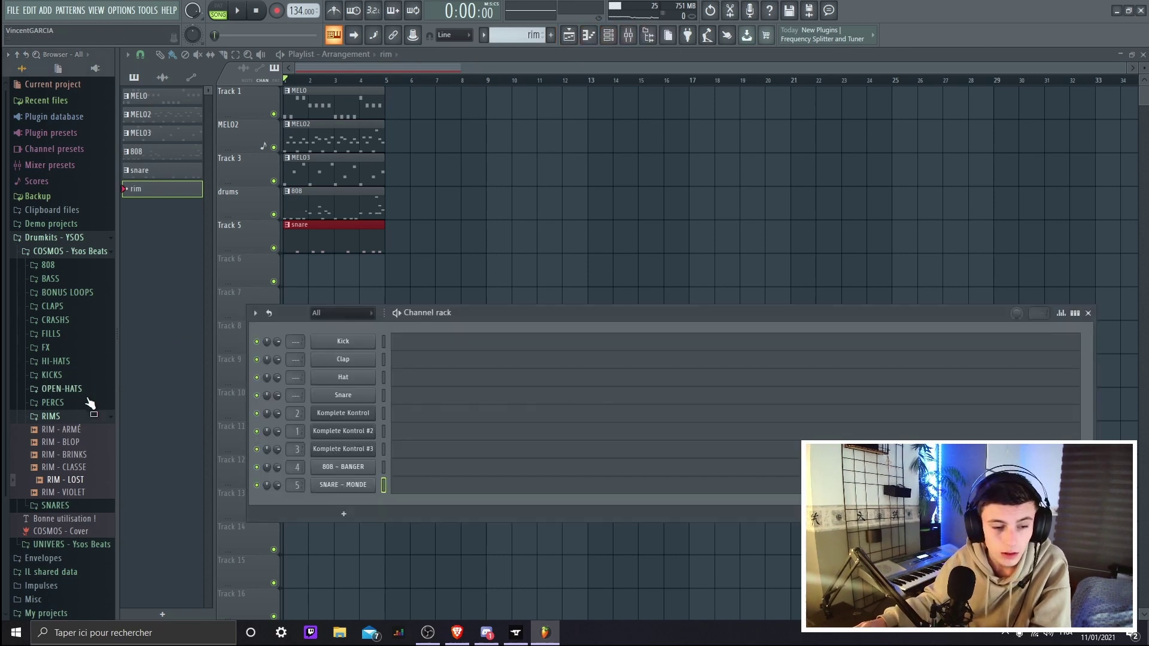
{"action": "left_click_drag", "start_coordinate": [201, 485], "coordinate": [410, 502]}
{"action": "key", "text": "ctrl+v"}
{"action": "left_click", "coordinate": [340, 384]}
{"action": "key", "text": "space"}
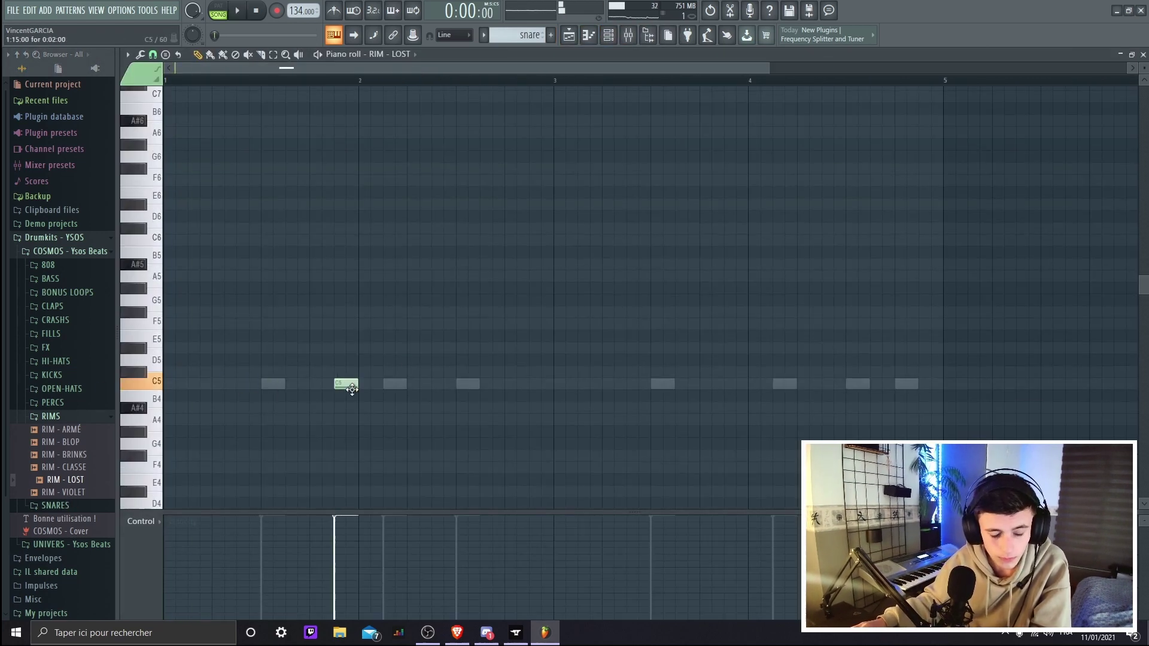
Place short C5 rim notes at the end of bar 2, twice in bar 3 and three times in bar 4 during playback
{"action": "left_click", "coordinate": [534, 383]}
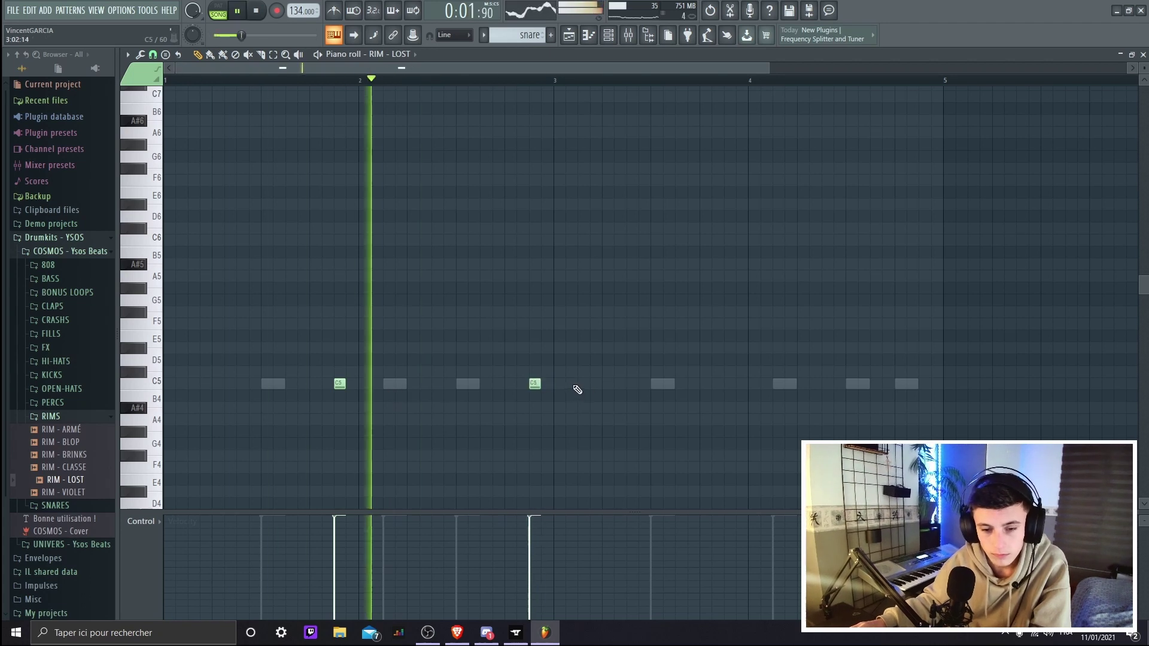
{"action": "left_click", "coordinate": [572, 383]}
{"action": "left_click_drag", "start_coordinate": [573, 385], "coordinate": [585, 386]}
{"action": "left_click", "coordinate": [729, 383]}
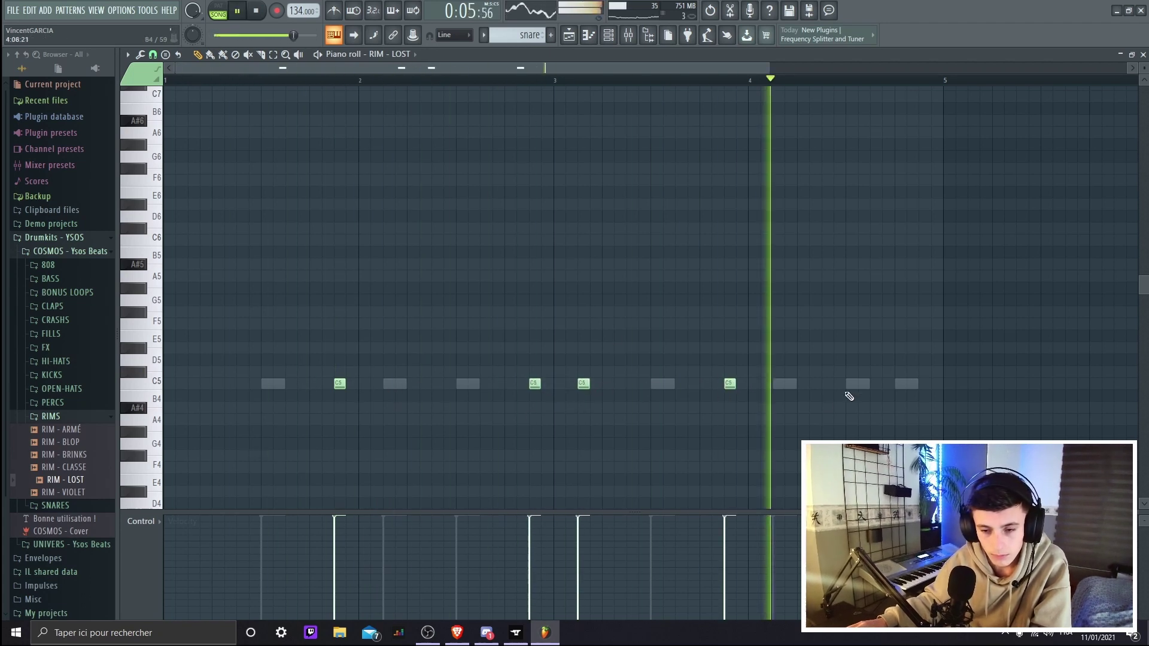
{"action": "left_click", "coordinate": [827, 383]}
{"action": "left_click", "coordinate": [875, 383]}
{"action": "left_click", "coordinate": [924, 383]}
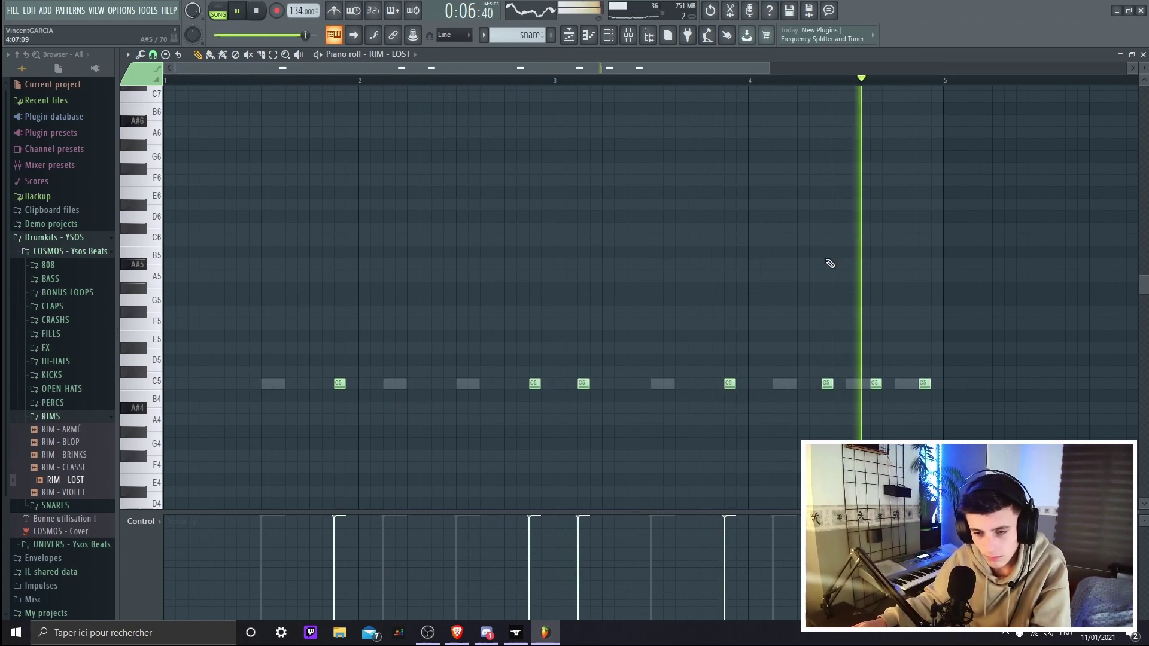
Add a four-hit C#5 rim roll with falling velocities late in bar 4, followed by two short C5 notes
{"action": "key", "text": "space"}
{"action": "key", "text": "ctrl+b"}
{"action": "scroll", "coordinate": [933, 377], "scroll_direction": "up", "scroll_amount": 3}
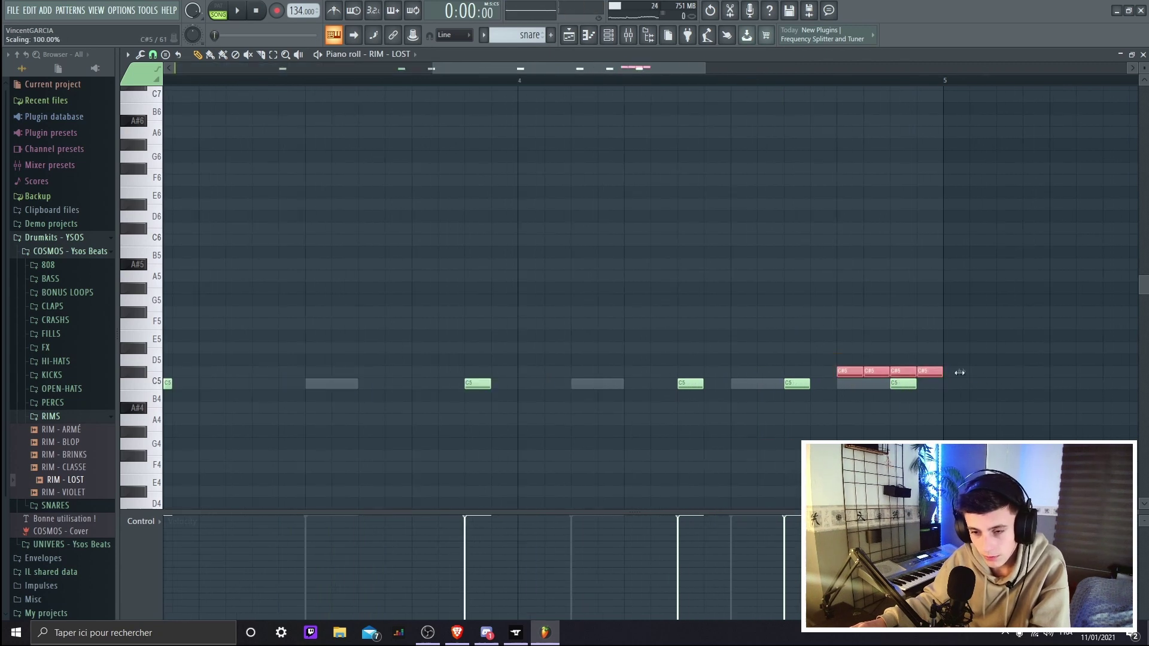
{"action": "scroll", "coordinate": [900, 355], "scroll_direction": "up", "scroll_amount": 4}
{"action": "left_click", "coordinate": [865, 384]}
{"action": "scroll", "coordinate": [783, 386], "scroll_direction": "down", "scroll_amount": 8}
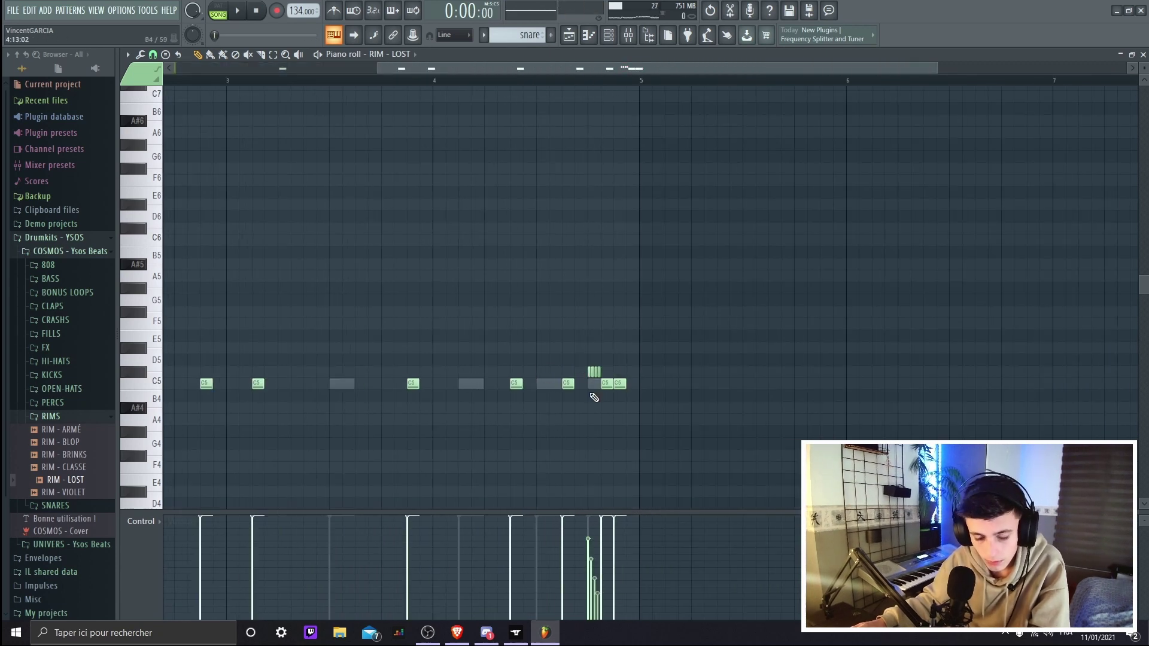
Play the rim pattern and try an extra C5 note in the second half of bar 2
{"action": "key", "text": "space"}
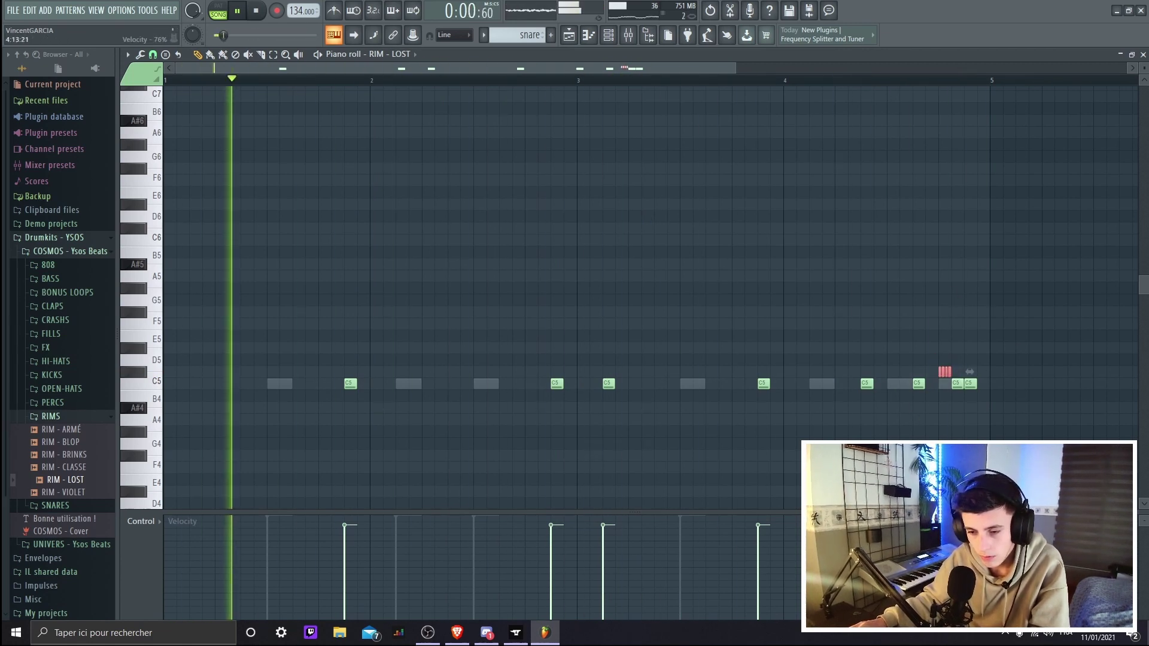
{"action": "left_click", "coordinate": [518, 384]}
{"action": "right_click", "coordinate": [518, 385]}
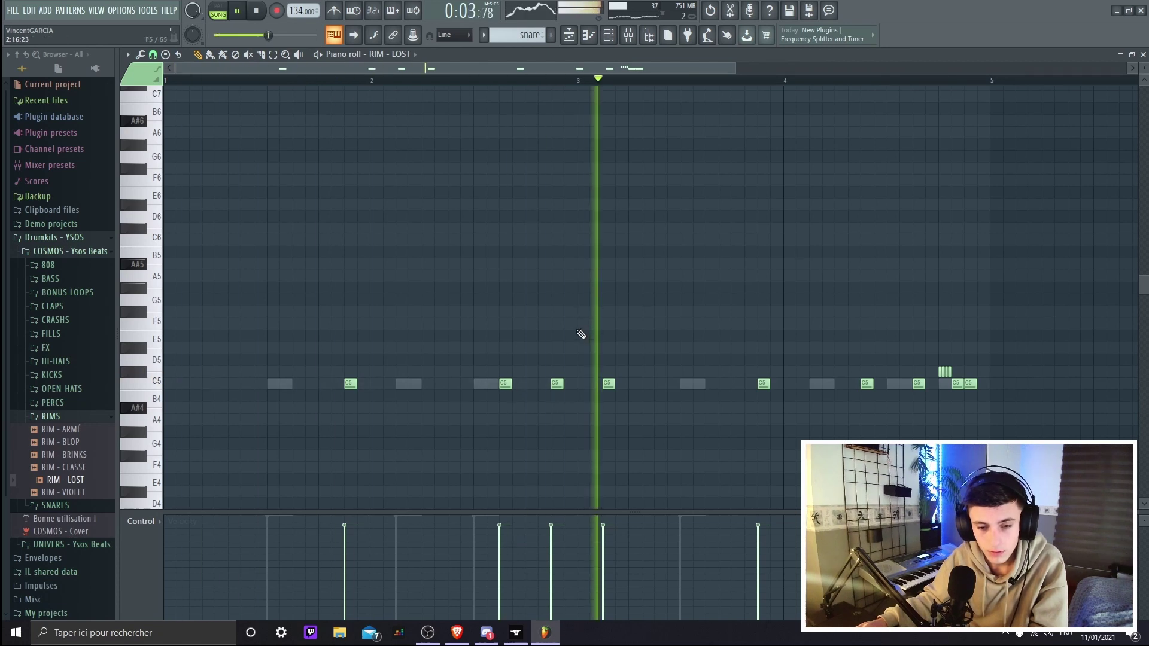
Rework the closing C5 rim notes of bar 4 into a run with two half-length hits and play it back
{"action": "key", "text": "space"}
{"action": "scroll", "coordinate": [952, 386], "scroll_direction": "up", "scroll_amount": 4}
{"action": "right_click", "coordinate": [952, 386]}
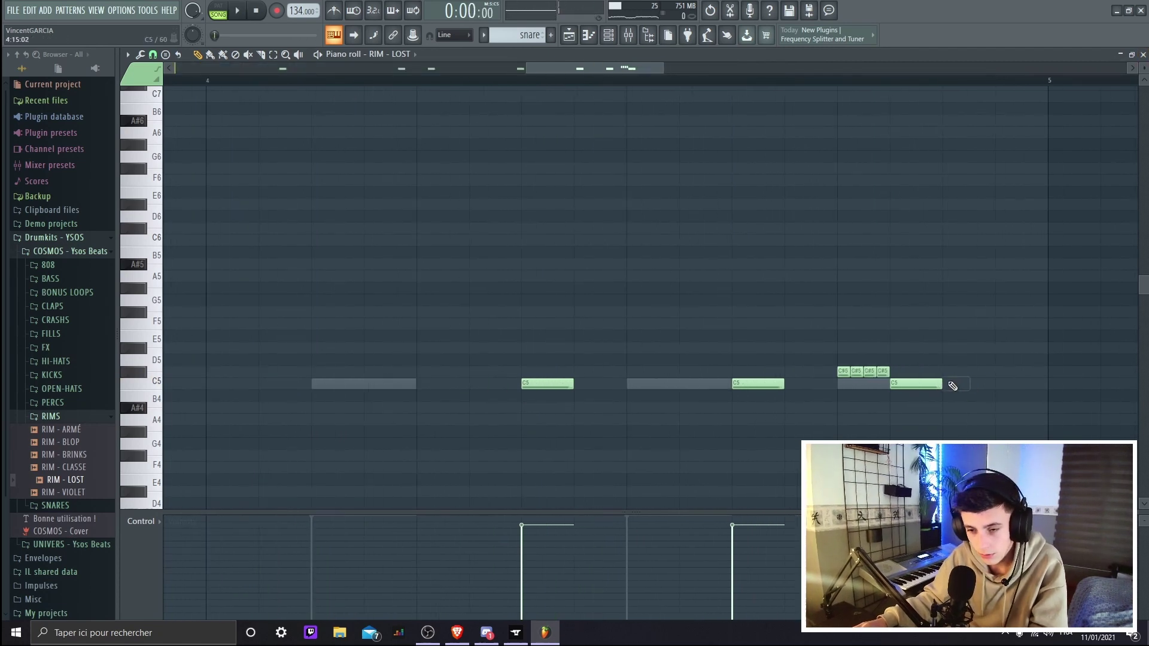
{"action": "scroll", "coordinate": [1007, 391], "scroll_direction": "down", "scroll_amount": 6}
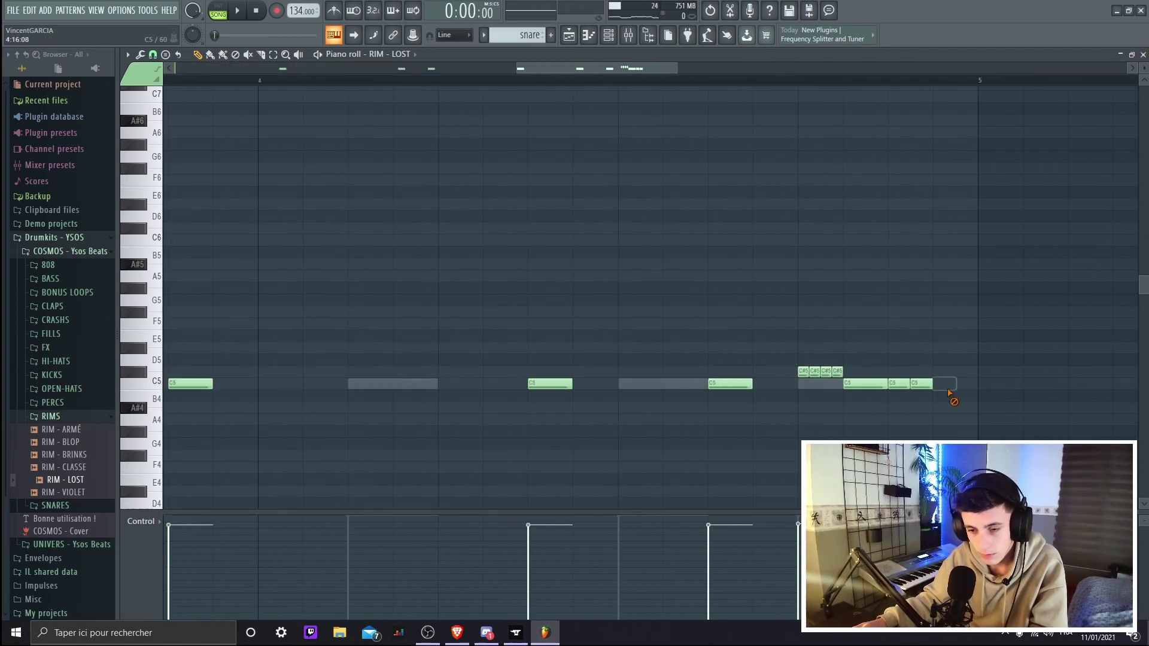
{"action": "key", "text": "space"}
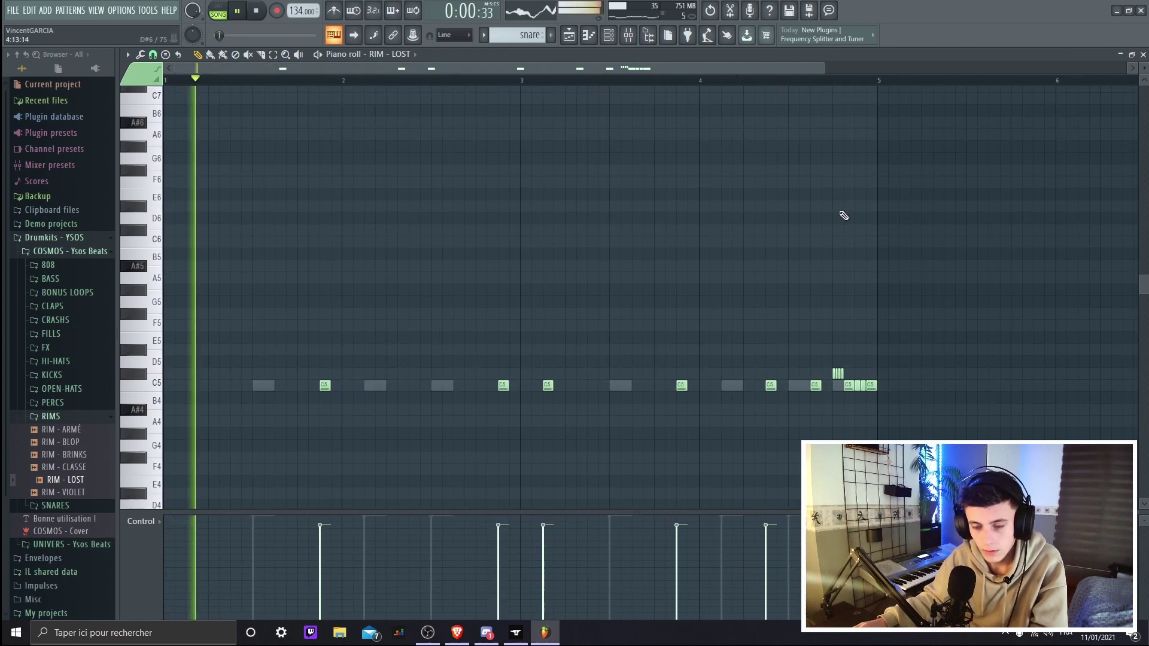
{"action": "key", "text": "space"}
Return to the playlist, choose the HI-HAT - DRILL sample and create a new pattern named hh
{"action": "key", "text": "F5"}
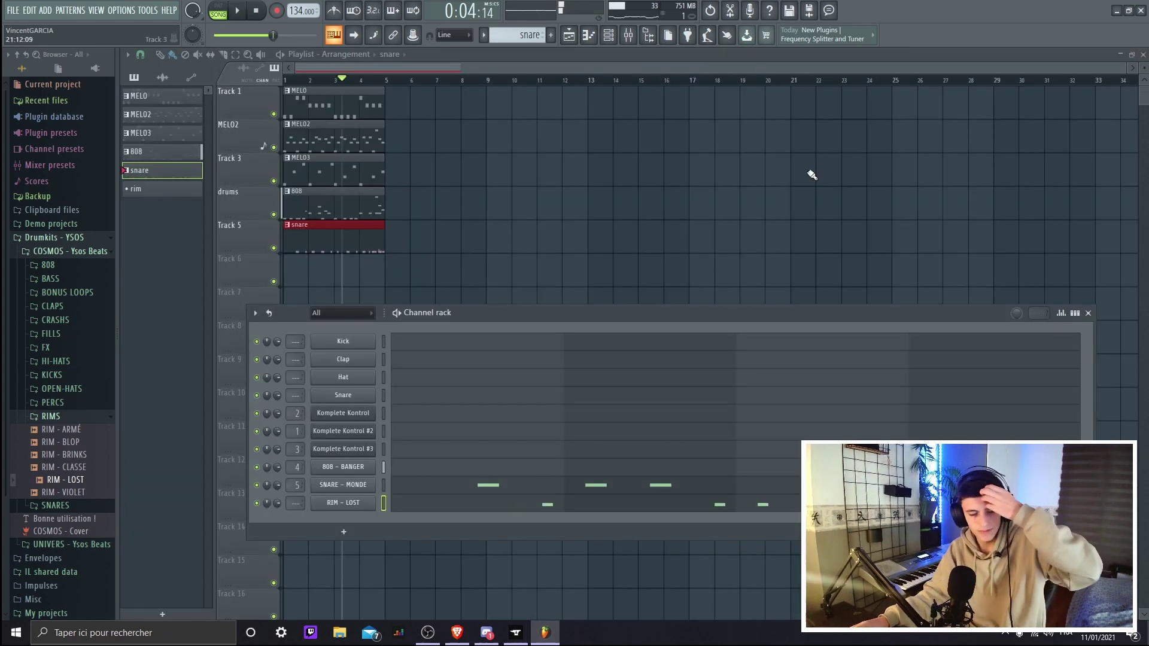
{"action": "left_click", "coordinate": [1088, 313]}
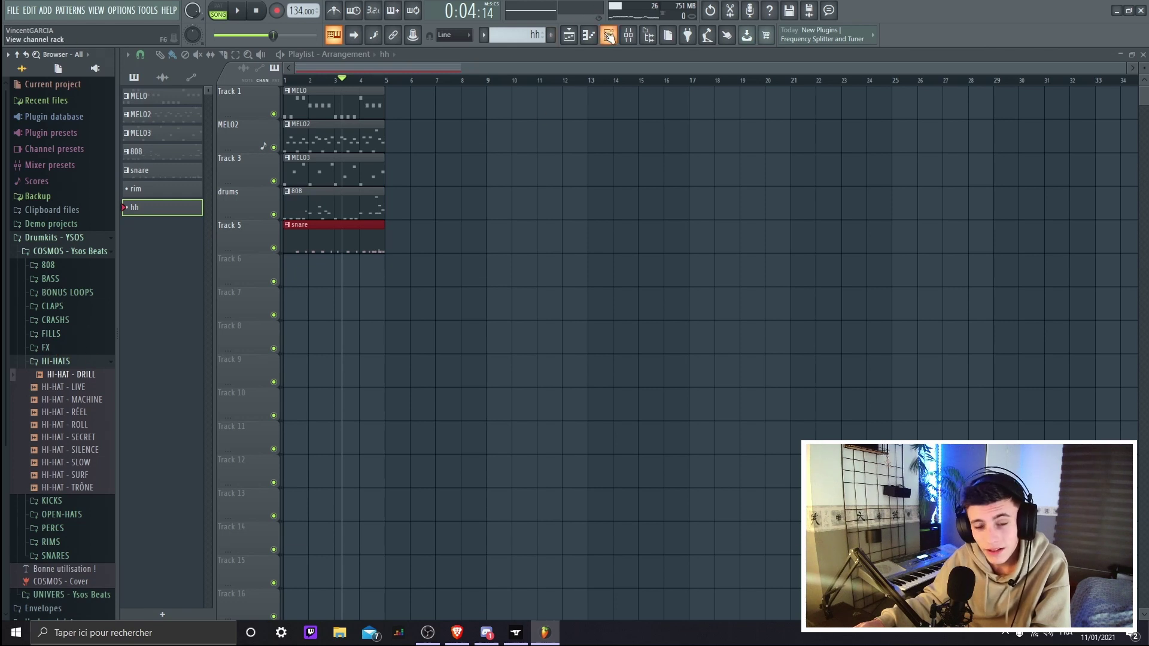
{"action": "left_click", "coordinate": [608, 36]}
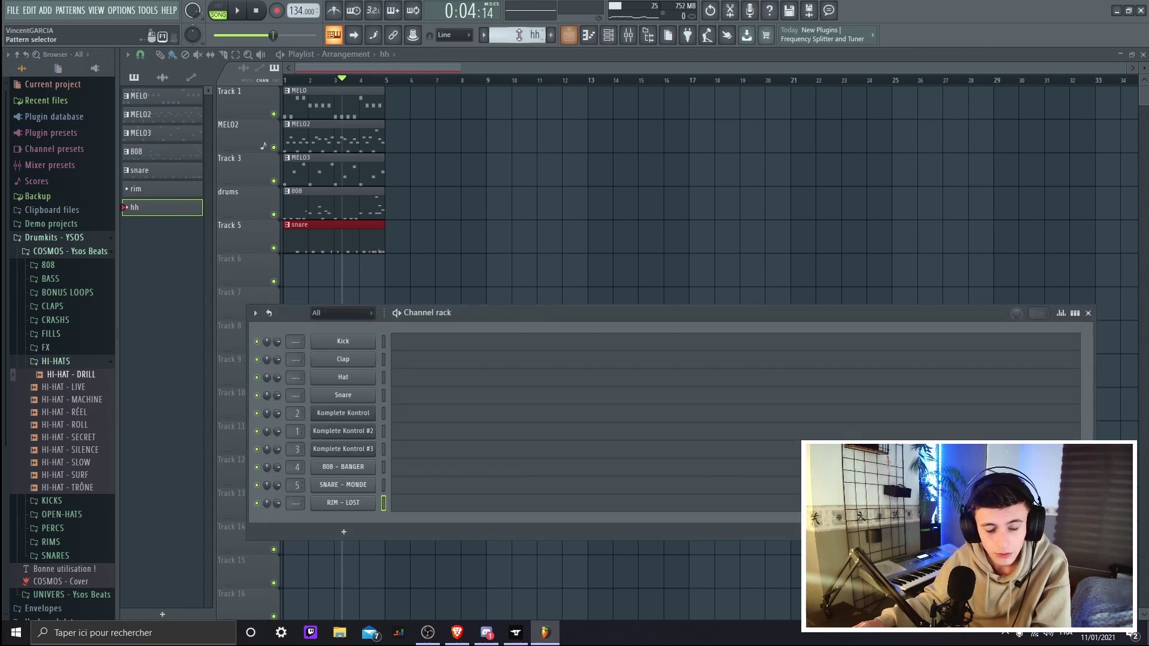
Move the RIM - LOST notes out of the snare pattern and into the rim pattern
{"action": "key", "text": "KP_Subtract"}
{"action": "scroll", "coordinate": [512, 34], "scroll_direction": "up", "scroll_amount": 1}
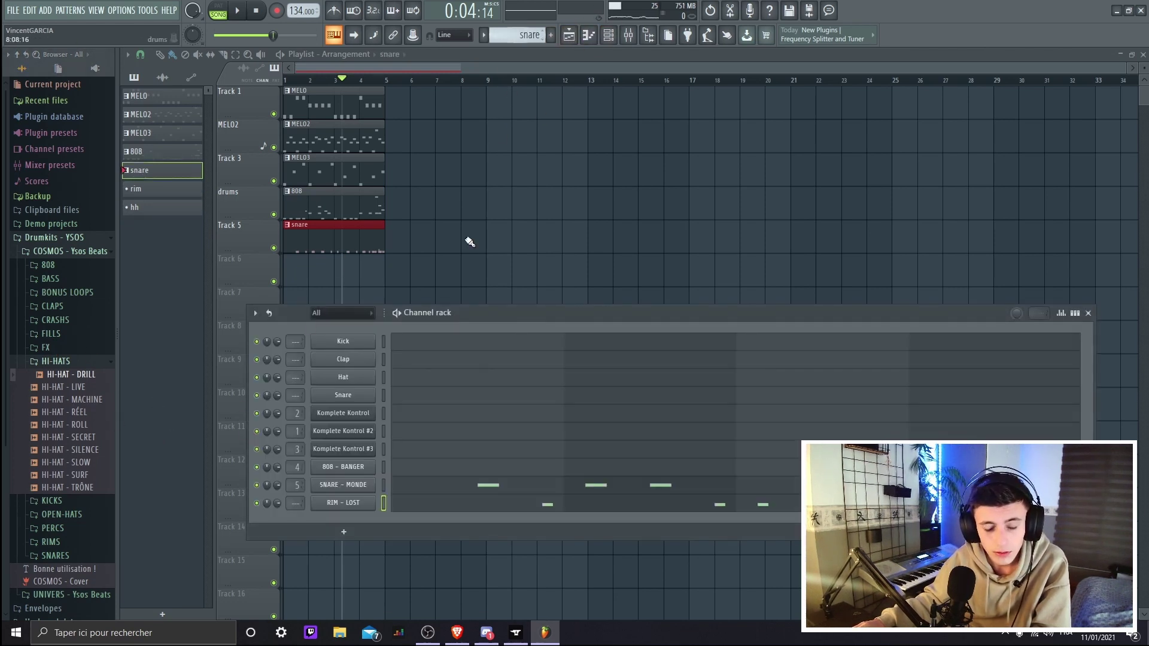
{"action": "left_click", "coordinate": [447, 509]}
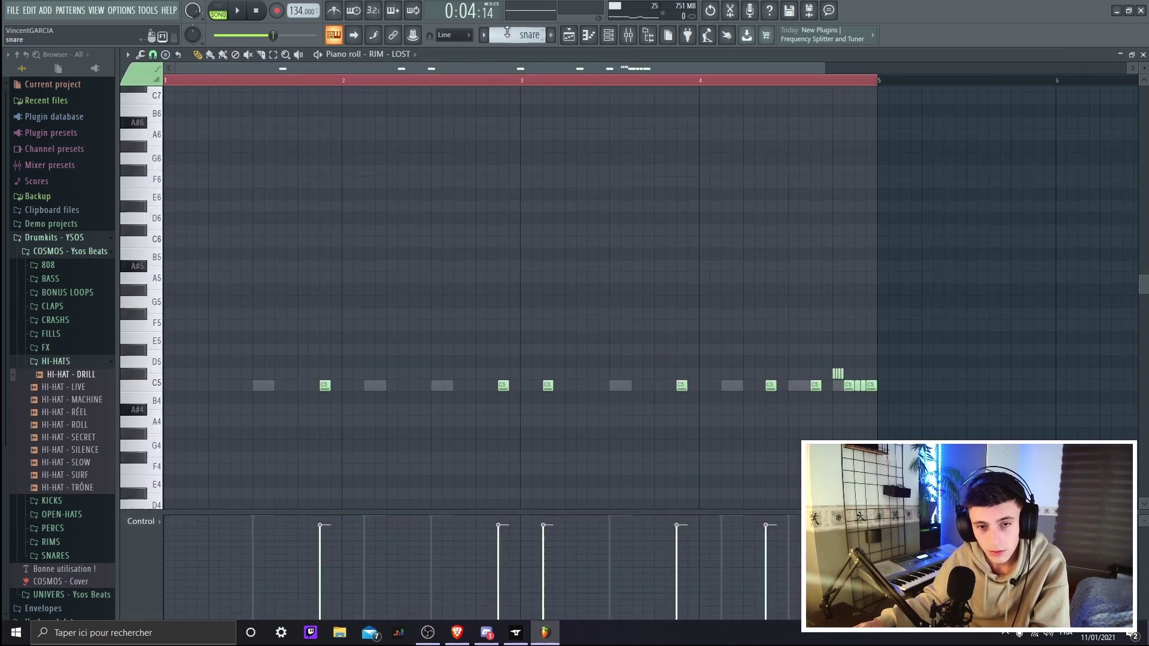
{"action": "key", "text": "ctrl+z"}
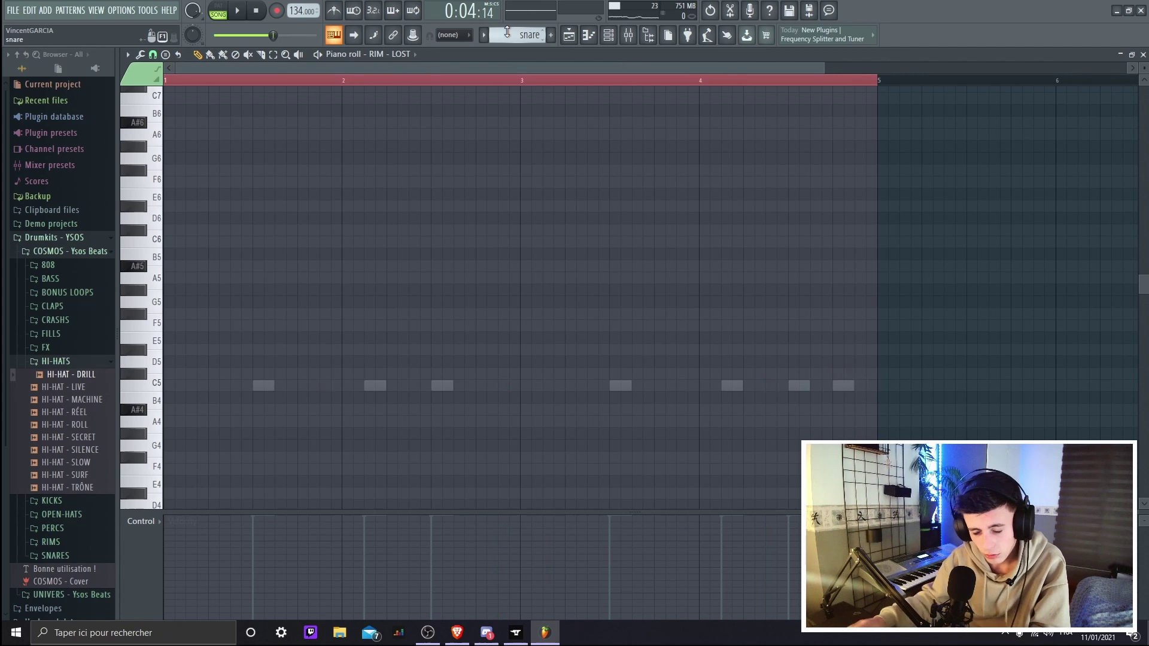
{"action": "left_click", "coordinate": [1142, 54]}
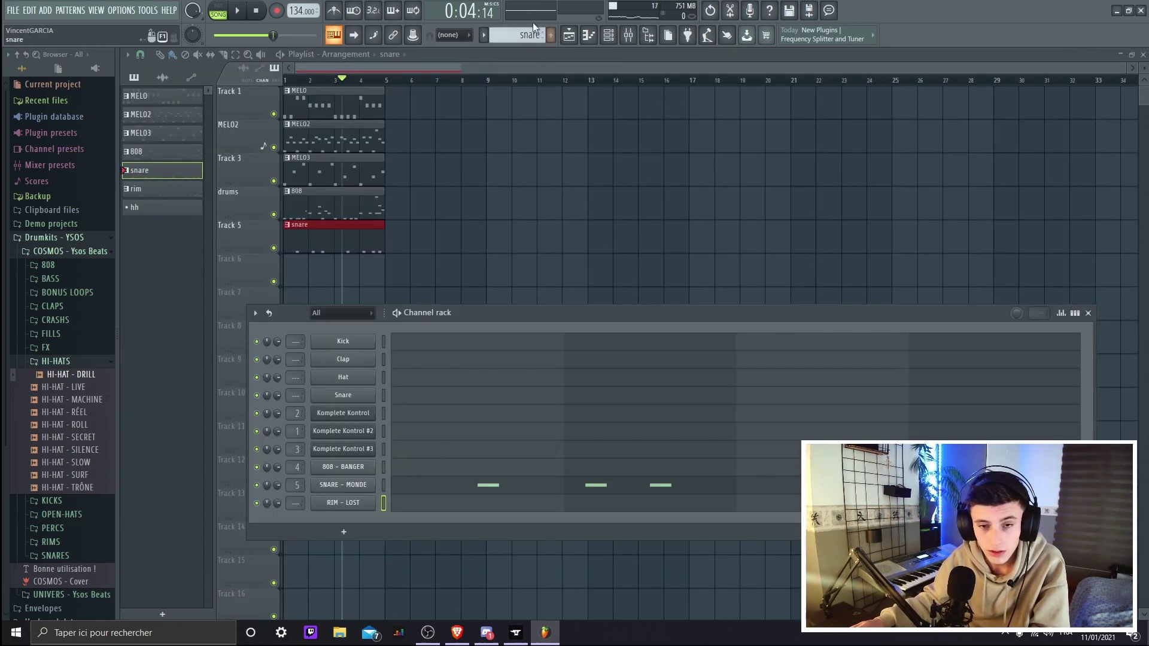
{"action": "scroll", "coordinate": [525, 34], "scroll_direction": "down", "scroll_amount": 1}
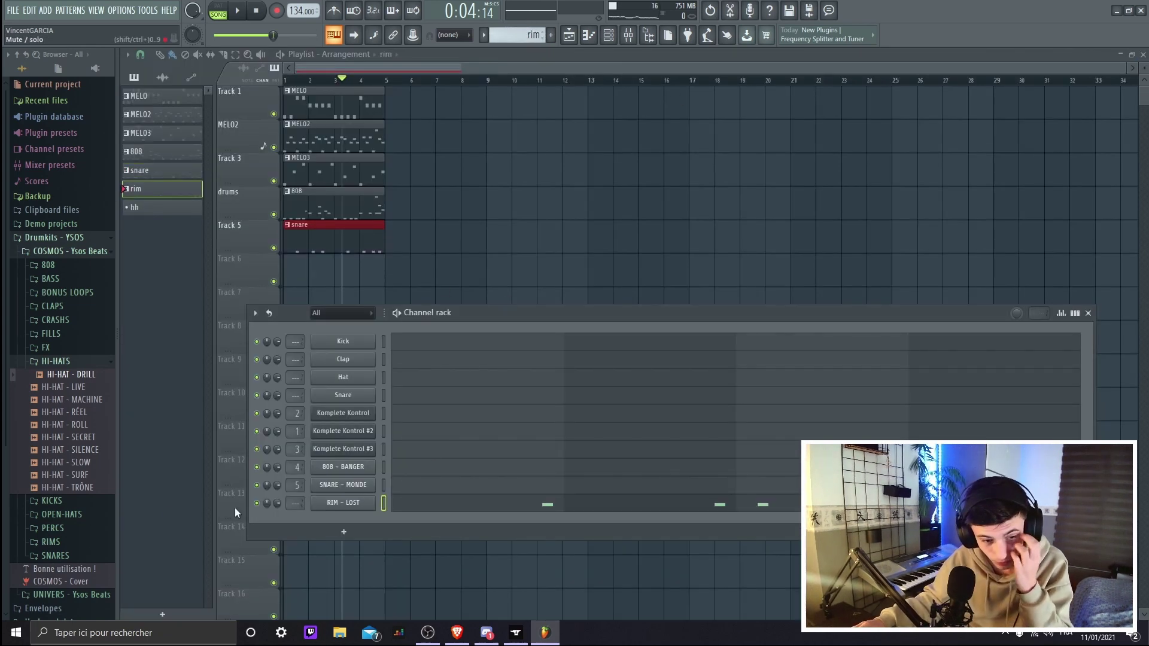
Load HI-HAT - DRILL into the hh pattern and place four consecutive C5 notes at the start of bar 1
{"action": "left_click", "coordinate": [74, 375]}
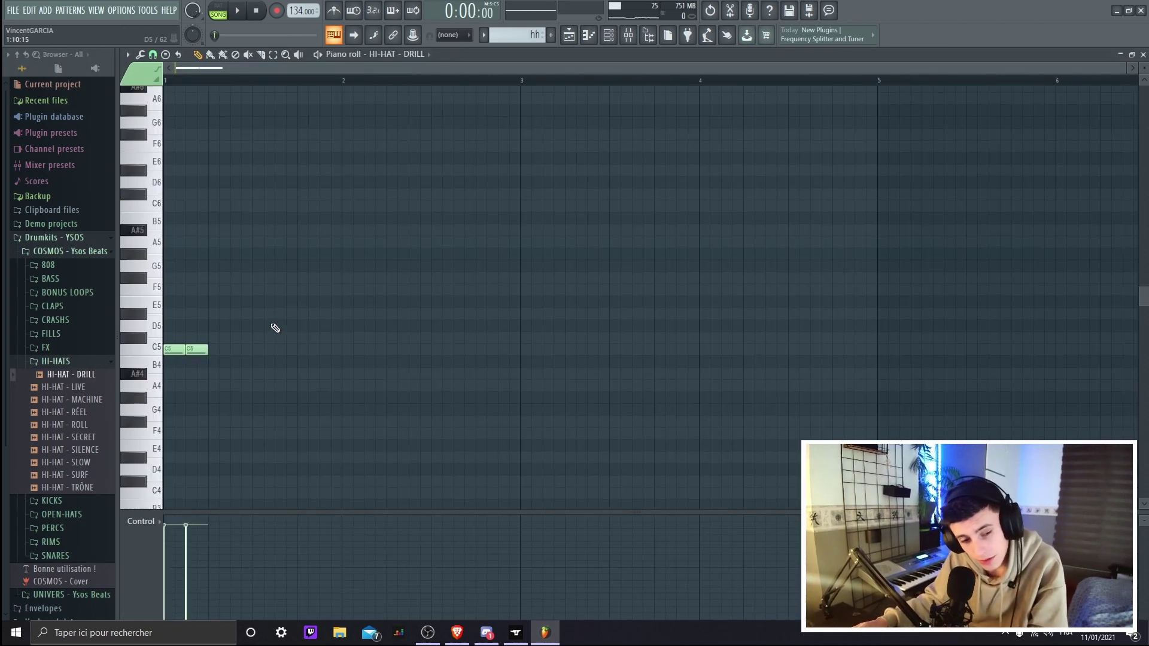
{"action": "scroll", "coordinate": [278, 320], "scroll_direction": "up", "scroll_amount": 2}
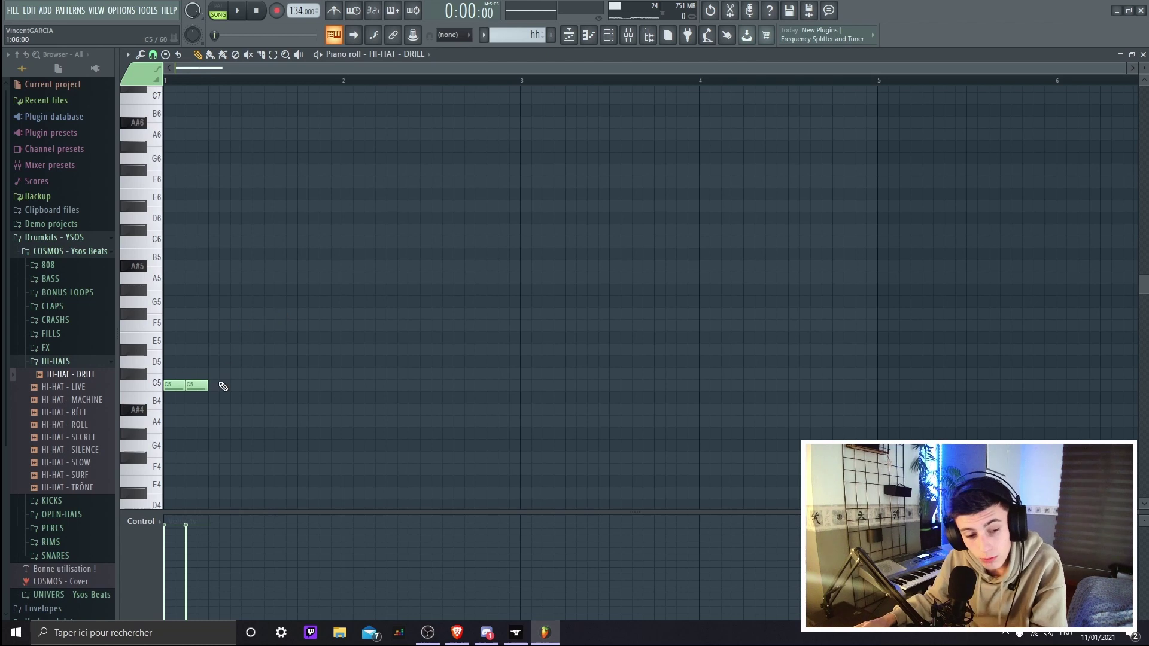
{"action": "left_click_drag", "start_coordinate": [224, 385], "coordinate": [218, 384]}
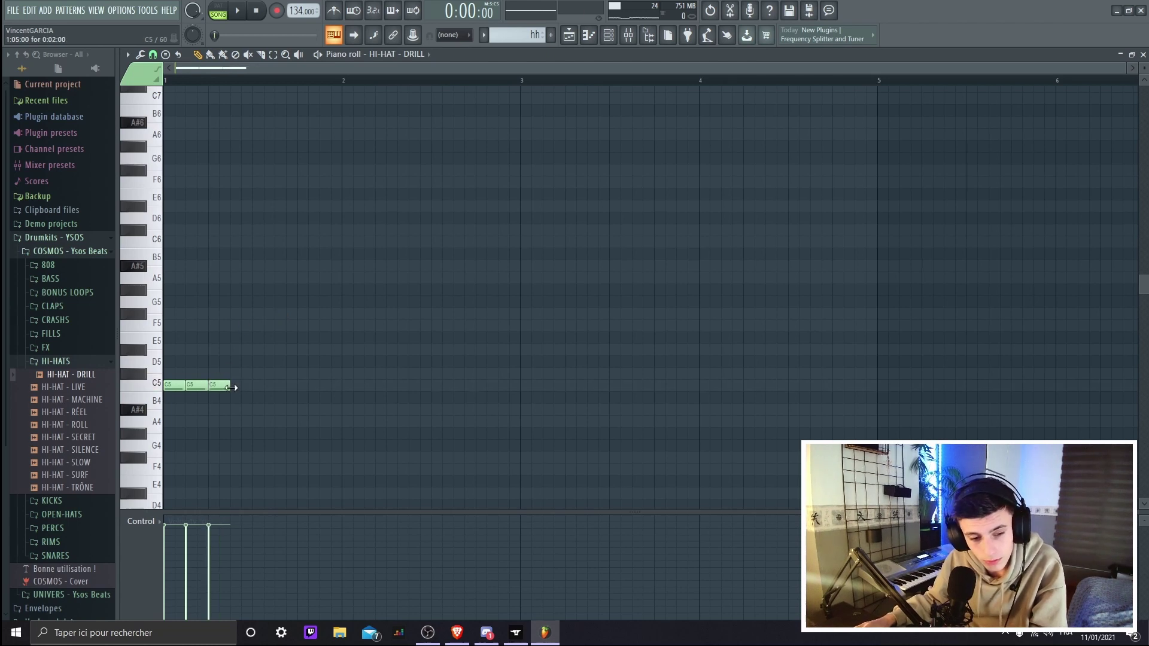
{"action": "left_click", "coordinate": [239, 386]}
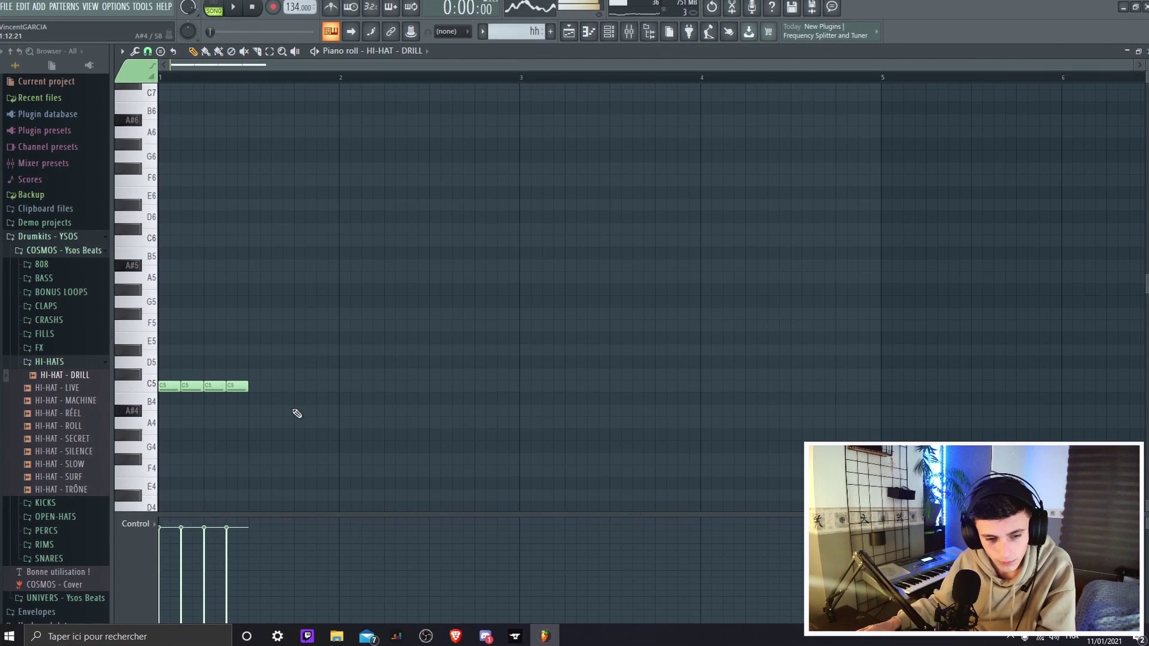
Create a chopped hi-hat roll with falling velocities in bar 1, move it to D#5 and play it back
{"action": "scroll", "coordinate": [297, 412], "scroll_direction": "up", "scroll_amount": 2, "text": "ctrl"}
{"action": "mouse_move", "coordinate": [270, 411]}
{"action": "left_mouse_down"}
{"action": "mouse_move", "coordinate": [344, 411]}
{"action": "mouse_move", "coordinate": [254, 418]}
{"action": "mouse_move", "coordinate": [287, 411]}
{"action": "left_mouse_up"}
{"action": "key", "text": "space"}
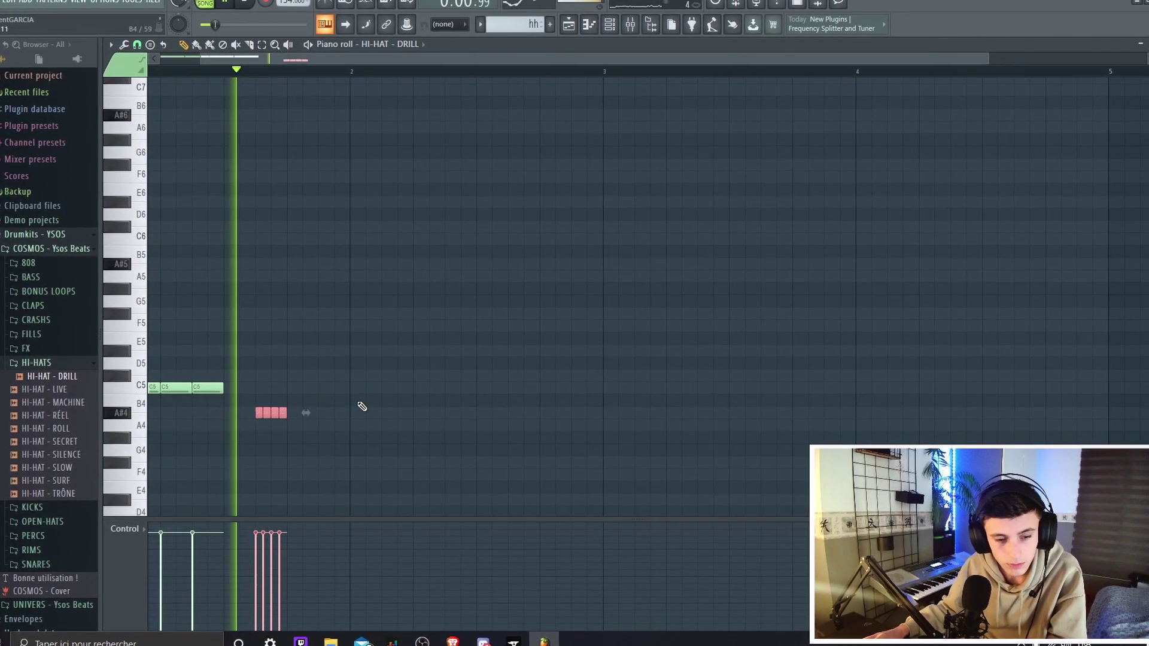
{"action": "key", "text": "space"}
{"action": "left_click_drag", "start_coordinate": [255, 578], "coordinate": [280, 591]}
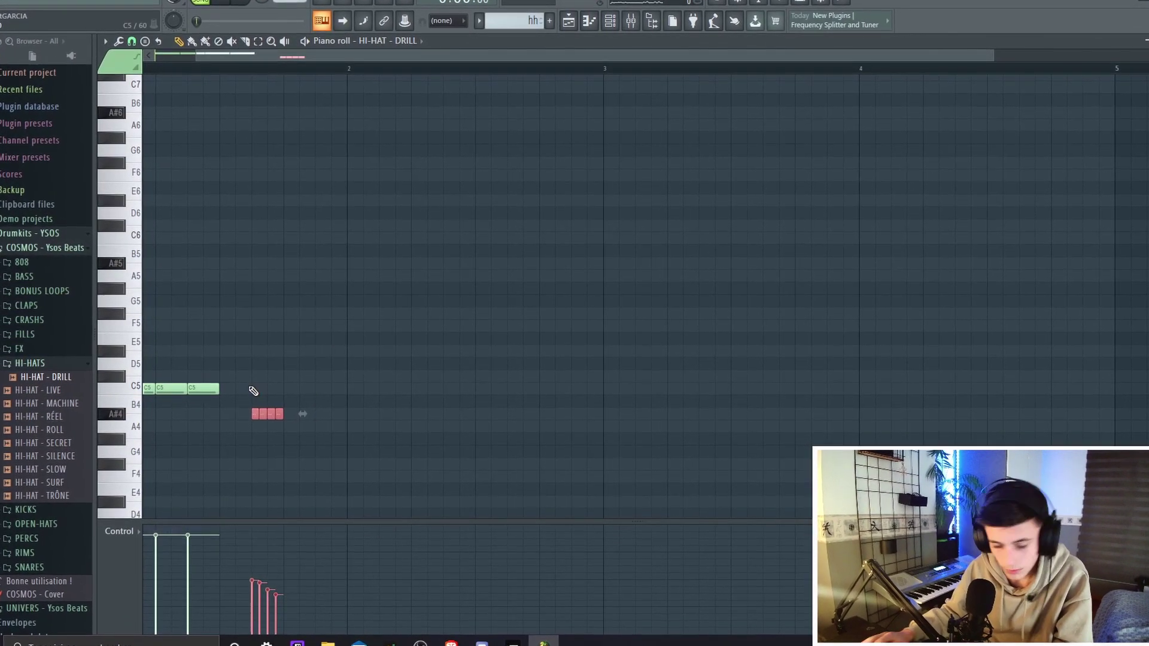
{"action": "left_click_drag", "start_coordinate": [266, 414], "coordinate": [266, 349]}
{"action": "scroll", "coordinate": [311, 351], "scroll_direction": "up", "scroll_amount": 2}
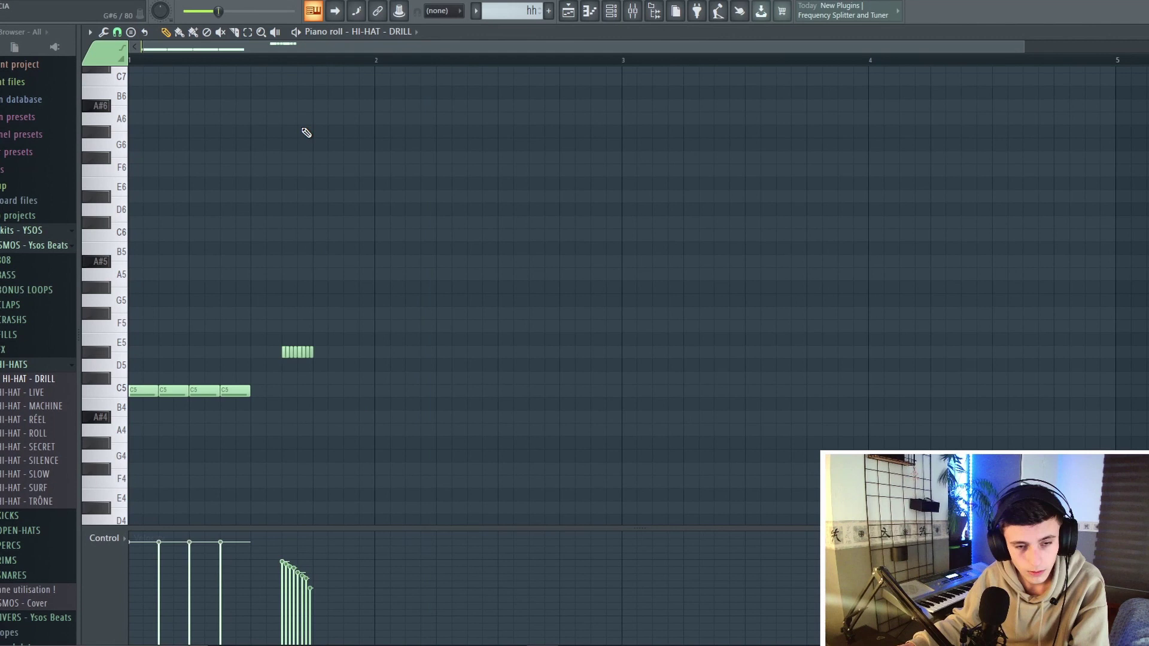
{"action": "key", "text": "space"}
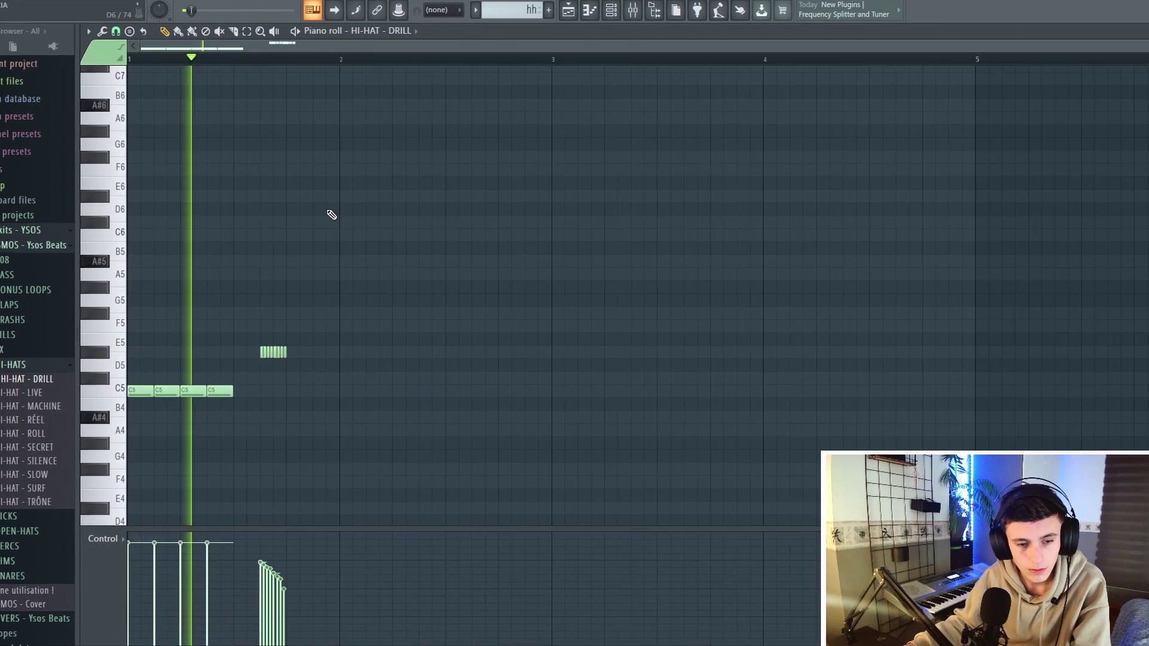
Fill bar 1 with steady C5 hi-hats and duplicate them through bar 4
{"action": "left_click_drag", "start_coordinate": [289, 400], "coordinate": [313, 393]}
{"action": "key", "text": "ctrl+b"}
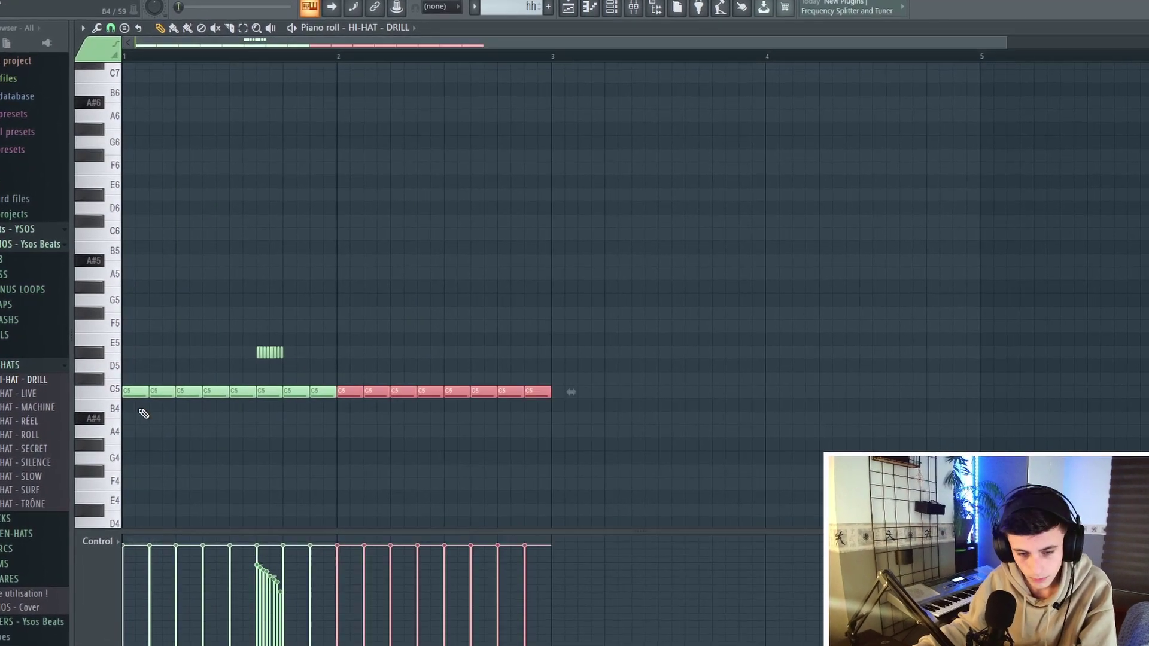
{"action": "key", "text": "ctrl+b"}
Add a four-hit A#4 hi-hat roll with lowered velocities in bar 2 and place a copy shortly after it
{"action": "left_click", "coordinate": [376, 418]}
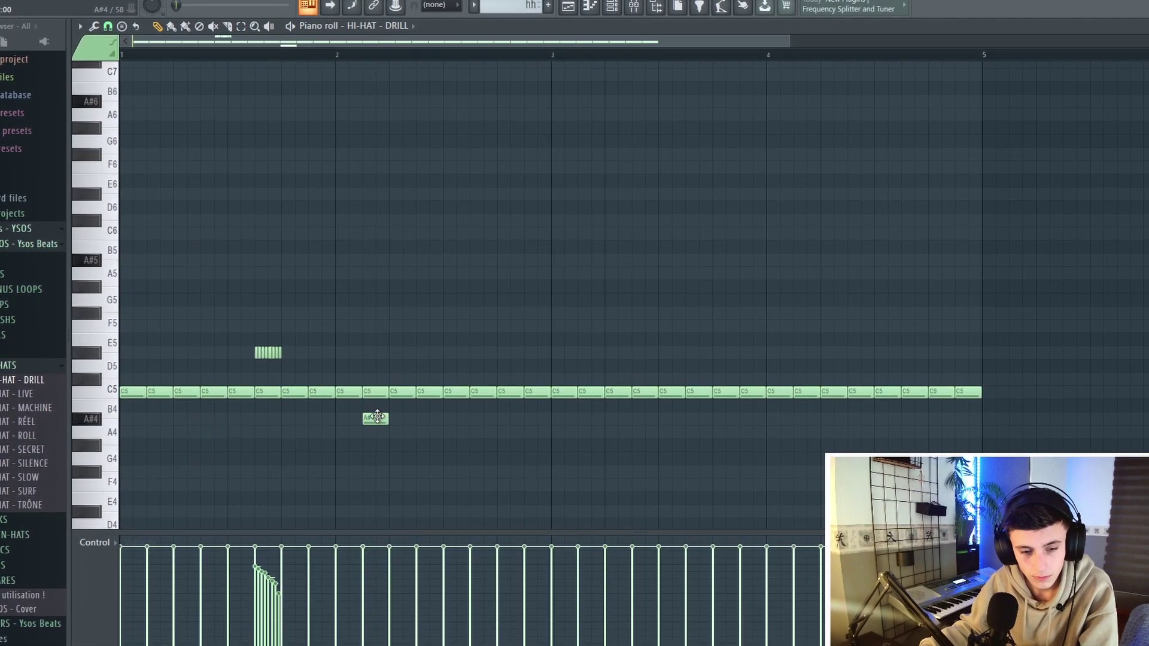
{"action": "mouse_move", "coordinate": [397, 418]}
{"action": "left_mouse_down"}
{"action": "mouse_move", "coordinate": [521, 419]}
{"action": "mouse_move", "coordinate": [390, 419]}
{"action": "left_mouse_up"}
{"action": "key", "text": "ctrl+u"}
{"action": "scroll", "coordinate": [395, 423], "scroll_direction": "up", "scroll_amount": 3}
{"action": "scroll", "coordinate": [395, 423], "scroll_direction": "up", "scroll_amount": 1}
{"action": "left_click_drag", "start_coordinate": [281, 590], "coordinate": [371, 589]}
{"action": "key", "text": "ctrl+b"}
{"action": "scroll", "coordinate": [359, 321], "scroll_direction": "down", "scroll_amount": 3}
Add short hi-hat hits on D#5, A#4, D#5 and A4 late in bar 2 and on C#5 at bar 3
{"action": "left_click", "coordinate": [356, 320]}
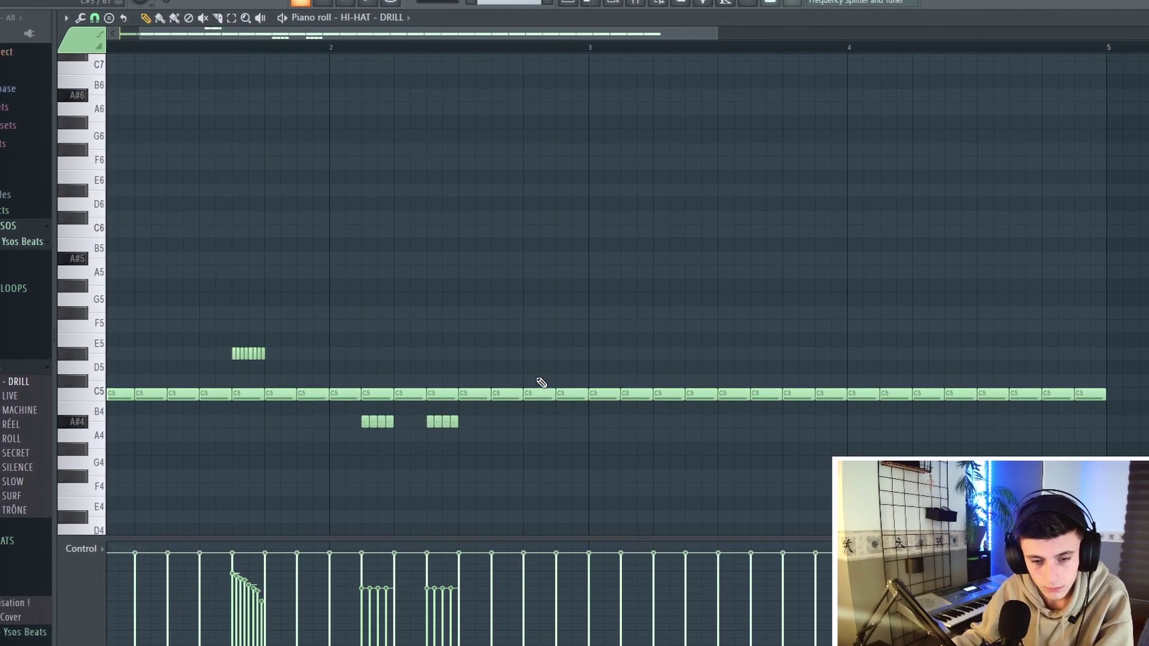
{"action": "left_click", "coordinate": [526, 353]}
{"action": "left_click", "coordinate": [543, 421]}
{"action": "left_click", "coordinate": [559, 352]}
{"action": "left_click", "coordinate": [575, 435]}
{"action": "left_click", "coordinate": [592, 380]}
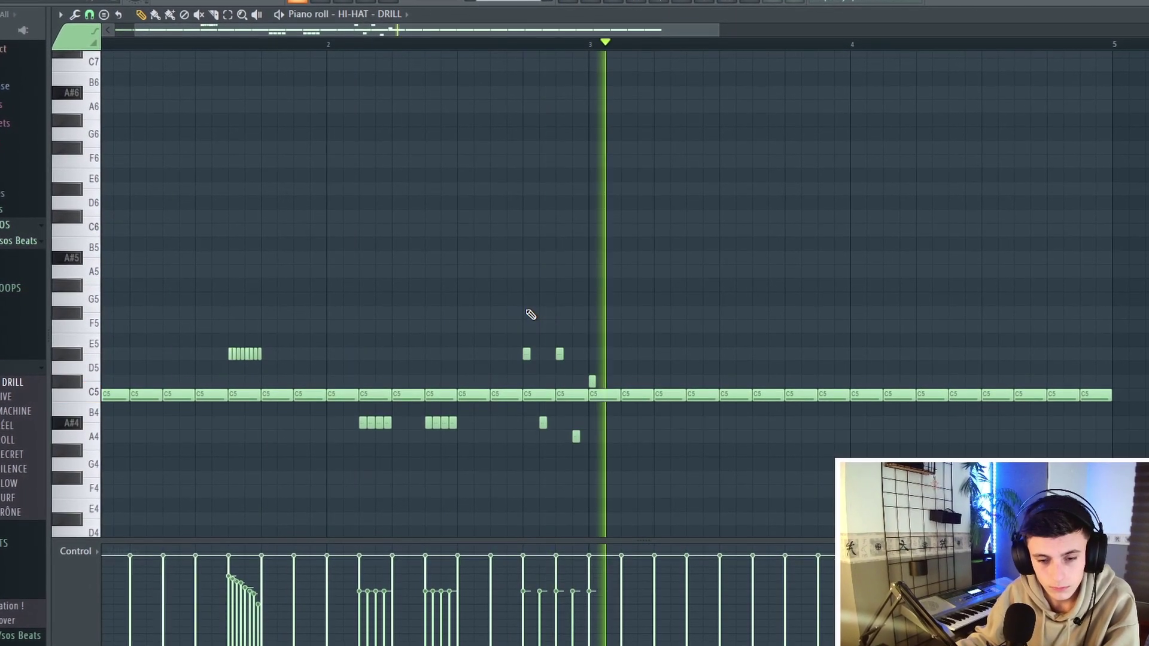
Duplicate the hi-hat rolls into bars 3 and 4, placing the fast rolls on D#5 and A4 and the four-hit pair on D#5
{"action": "left_click_drag", "start_coordinate": [223, 344], "coordinate": [838, 436]}
{"action": "key", "text": "ctrl+b"}
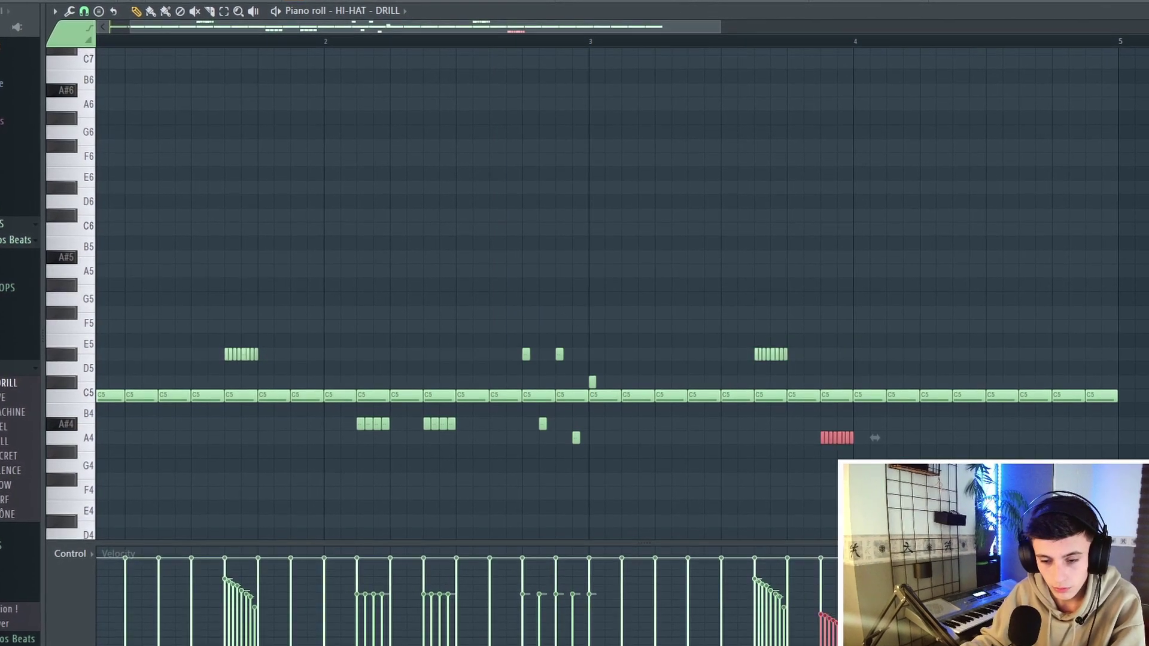
{"action": "key", "text": "space"}
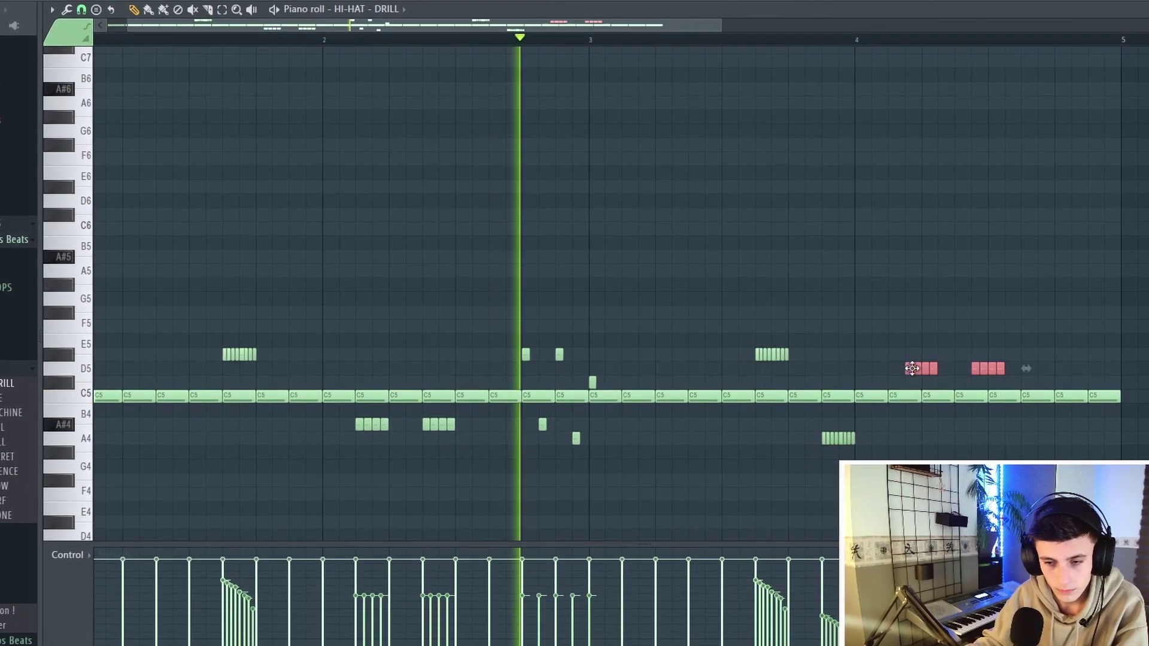
{"action": "left_click_drag", "start_coordinate": [911, 368], "coordinate": [900, 353]}
{"action": "left_click", "coordinate": [1111, 376]}
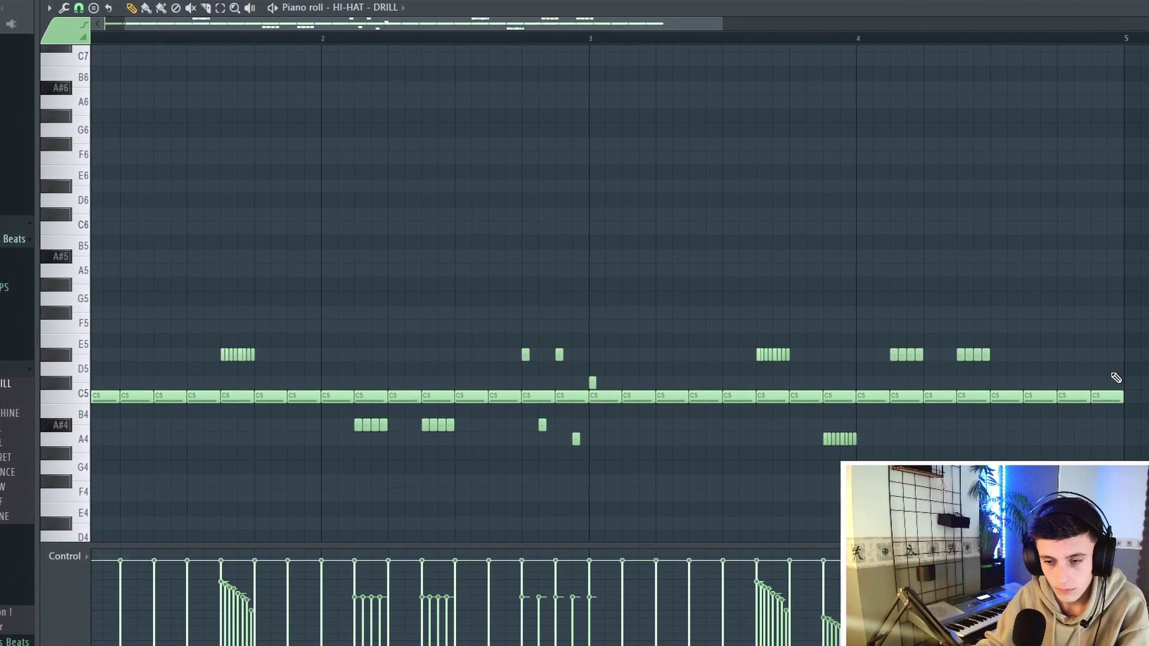
Create an oh pattern and load the OPEN-HAT -SIMPLE sample from the COSMOS open-hats folder as a new channel
{"action": "left_click_drag", "start_coordinate": [862, 428], "coordinate": [1118, 426]}
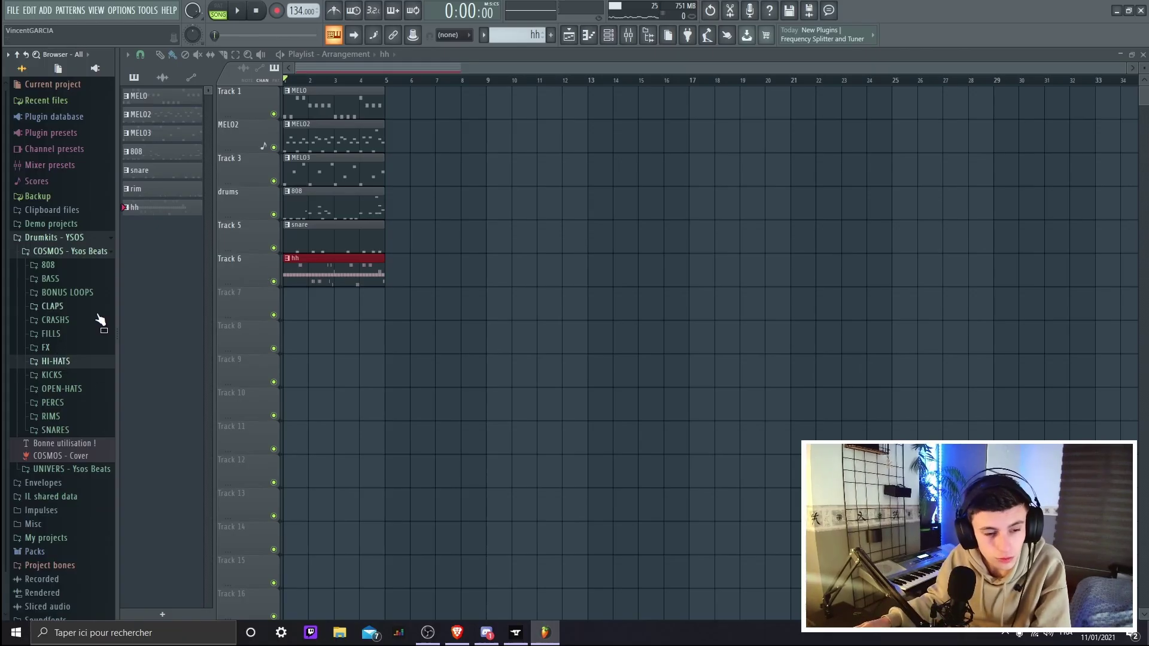
{"action": "left_click", "coordinate": [47, 347]}
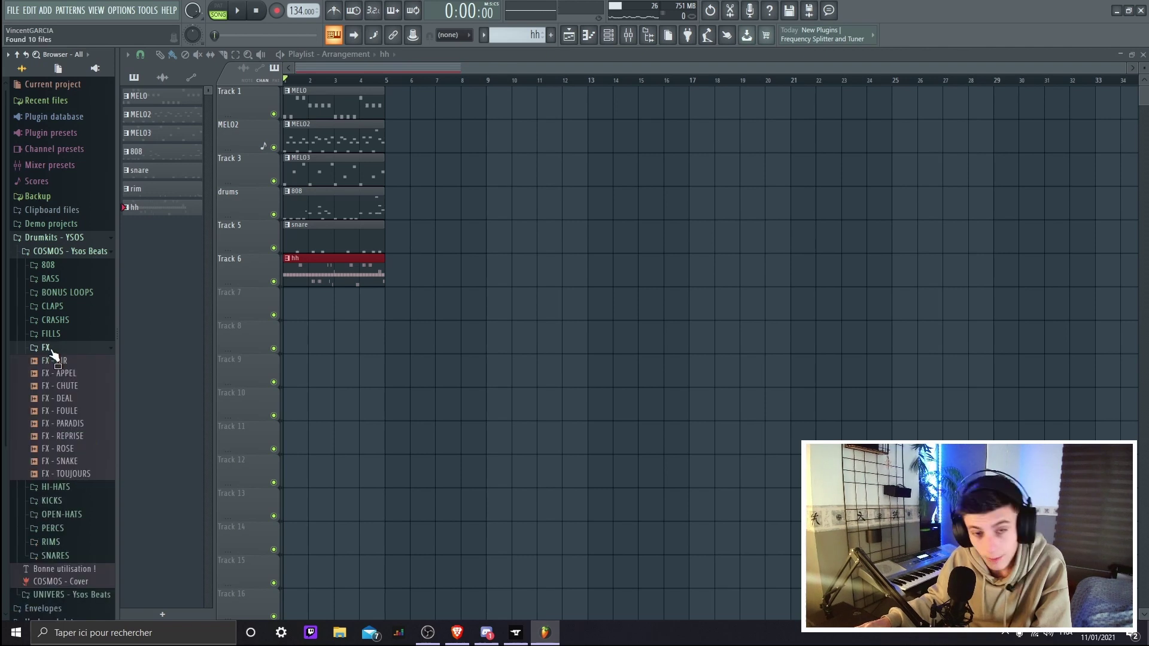
{"action": "left_click", "coordinate": [59, 347]}
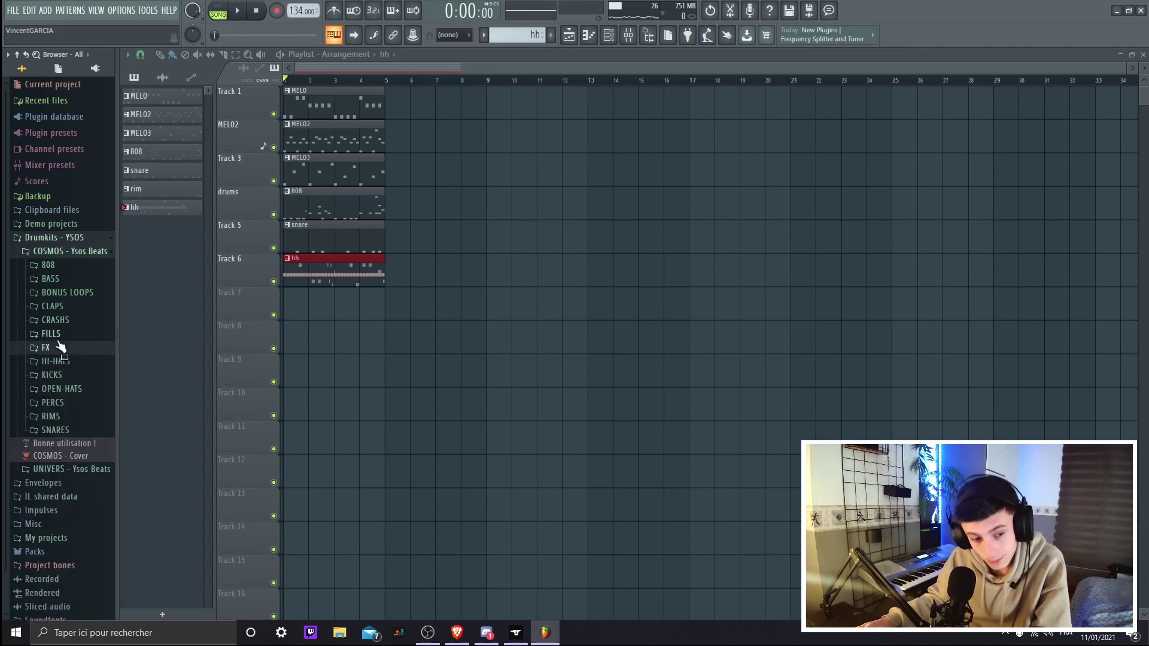
{"action": "left_click", "coordinate": [71, 389]}
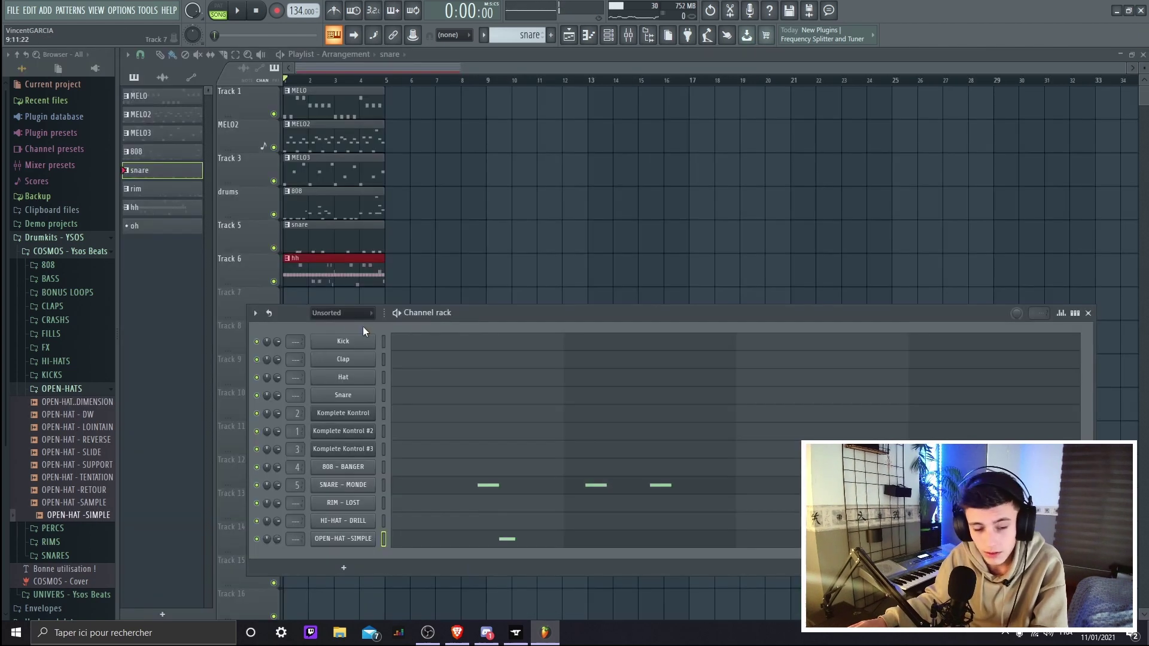
Enable the OPEN-HAT -SIMPLE volume envelope with maximum hold and zero attack, decay, sustain and release
{"action": "left_click", "coordinate": [356, 538]}
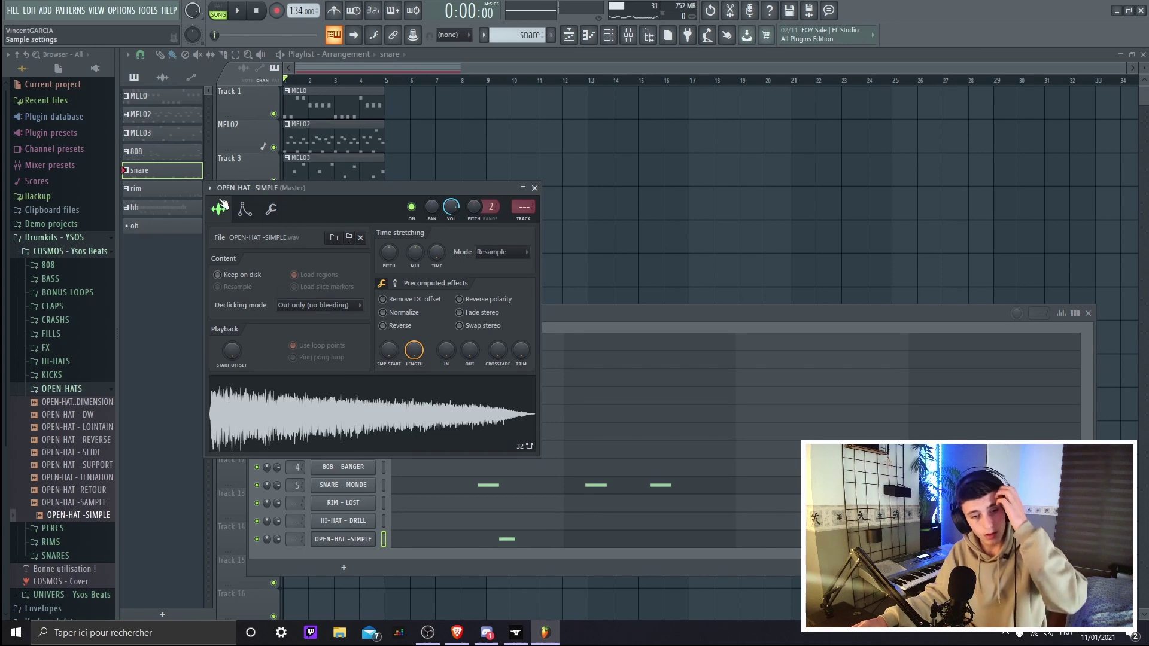
{"action": "left_click", "coordinate": [244, 209]}
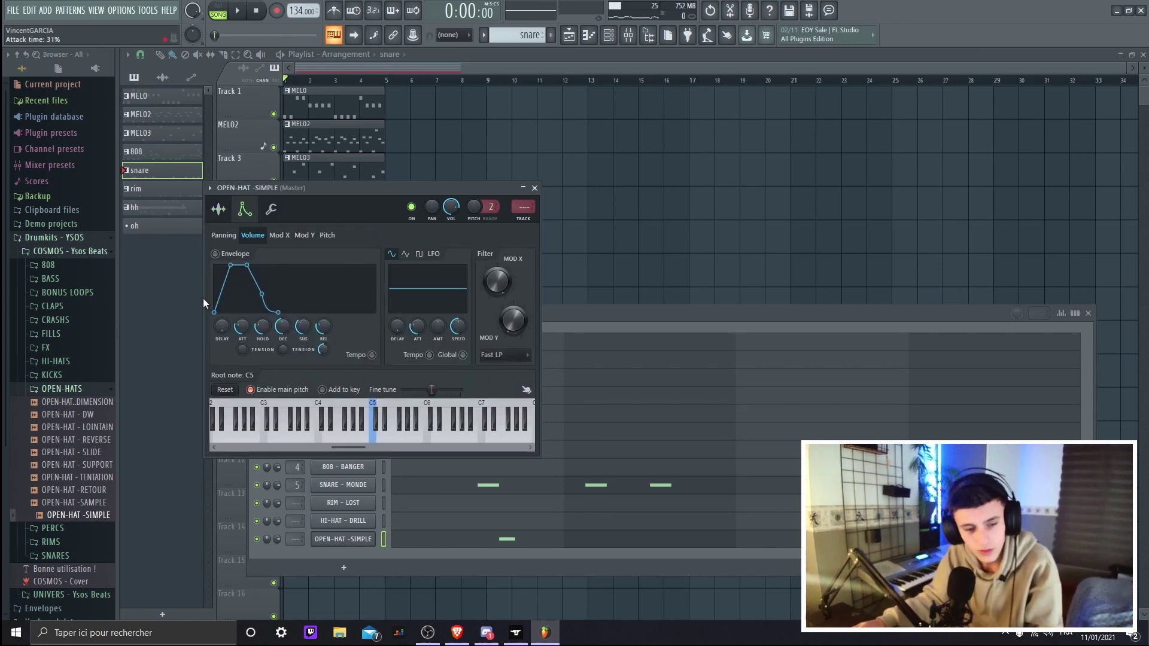
{"action": "left_click", "coordinate": [219, 209]}
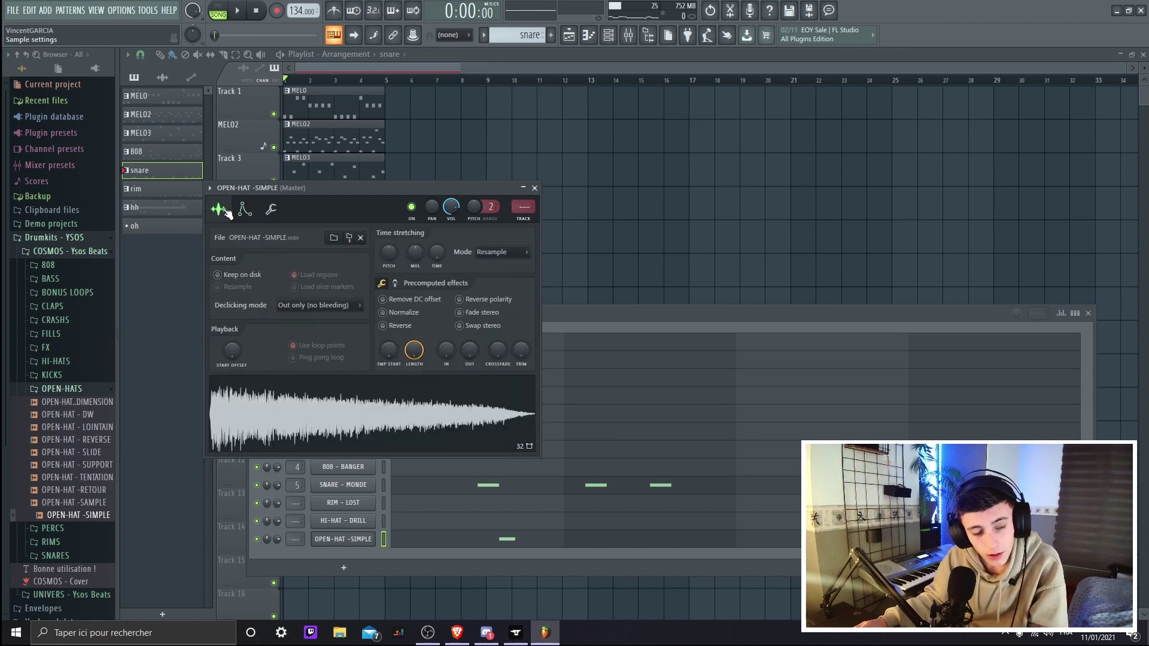
{"action": "left_click", "coordinate": [244, 211]}
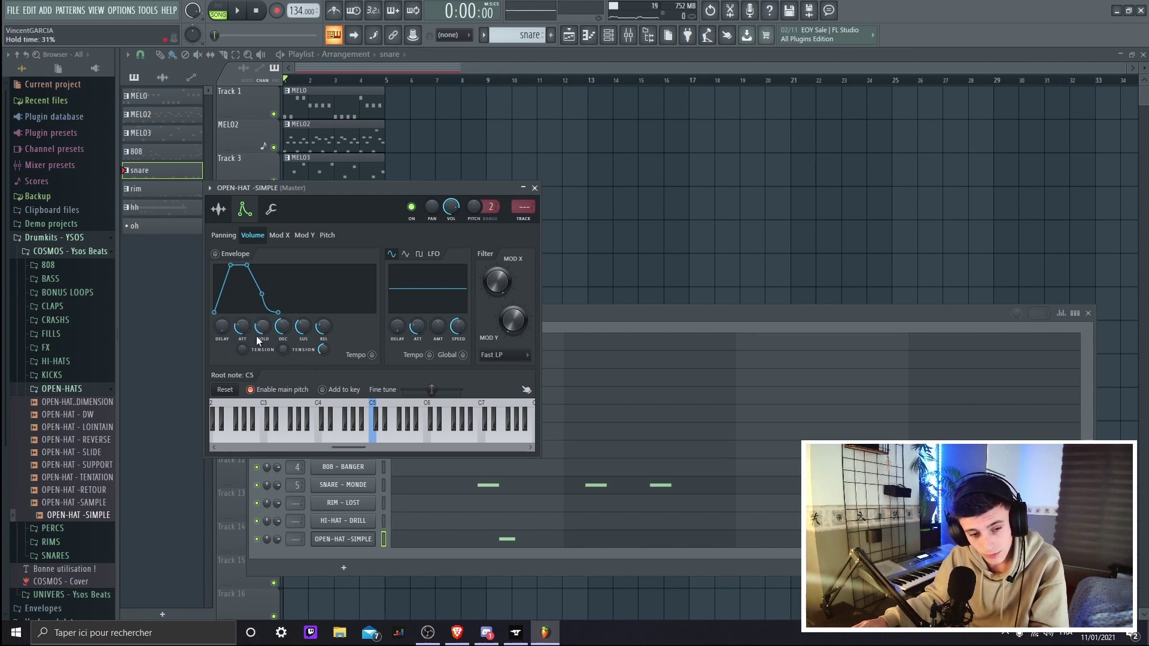
{"action": "left_click", "coordinate": [345, 419]}
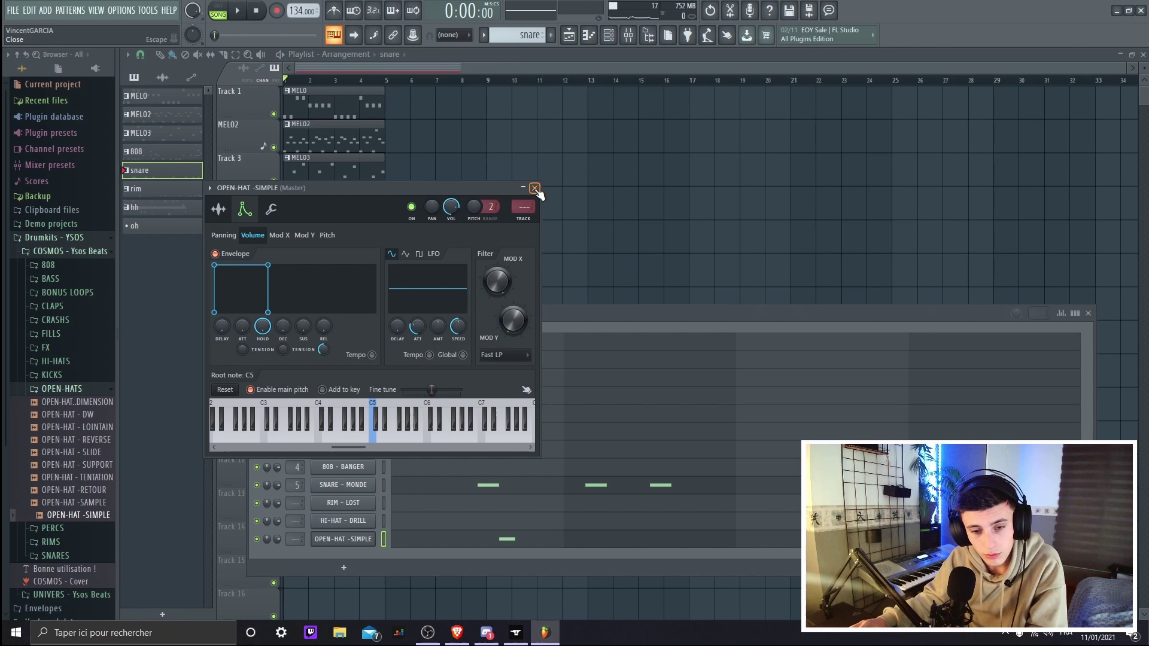
{"action": "left_click", "coordinate": [535, 188]}
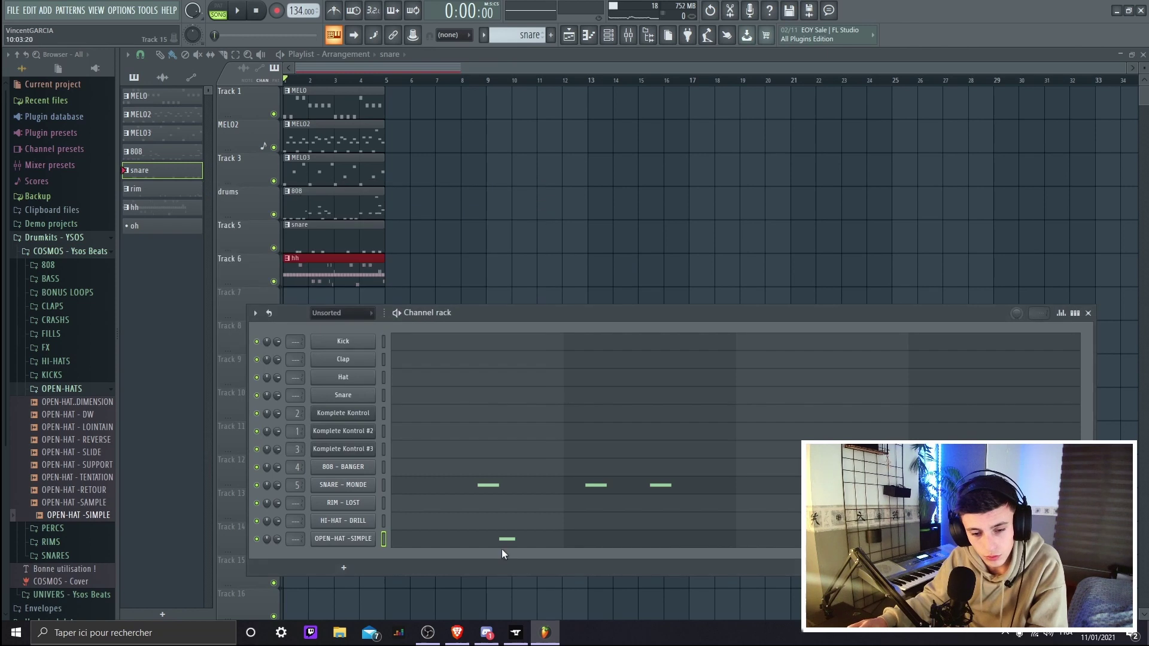
Add a second C5 open-hat late in bar 1 with an F#4 slide note under it, and quantize both
{"action": "left_click", "coordinate": [504, 544]}
{"action": "key", "text": "space"}
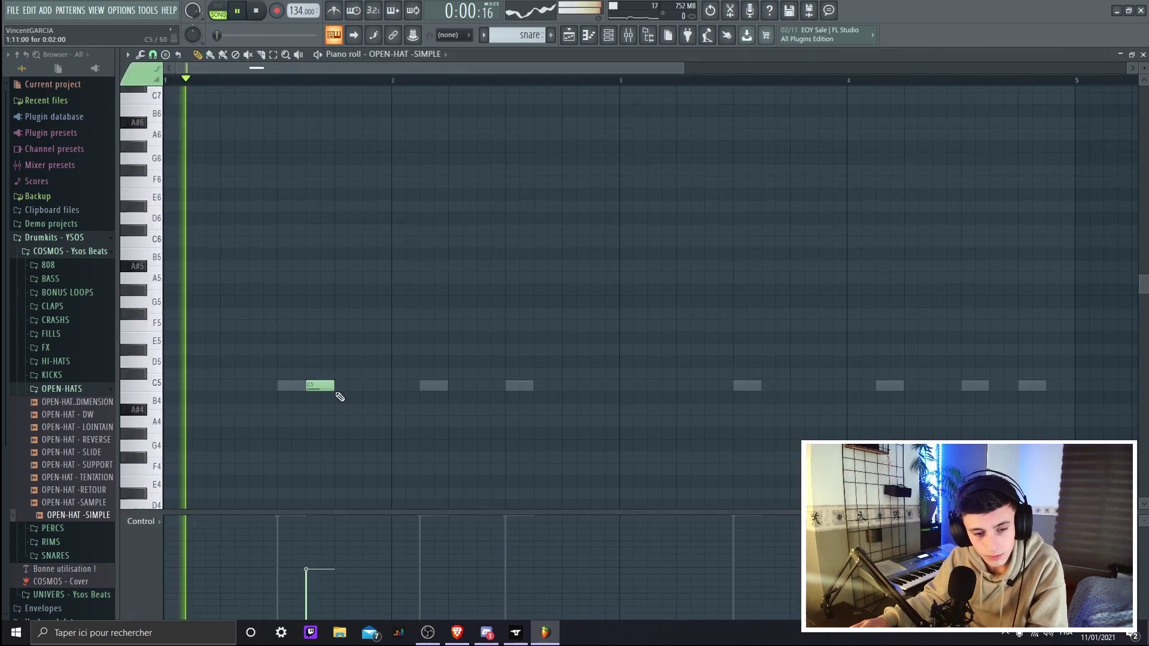
{"action": "key", "text": "space"}
{"action": "double_click", "coordinate": [342, 390]}
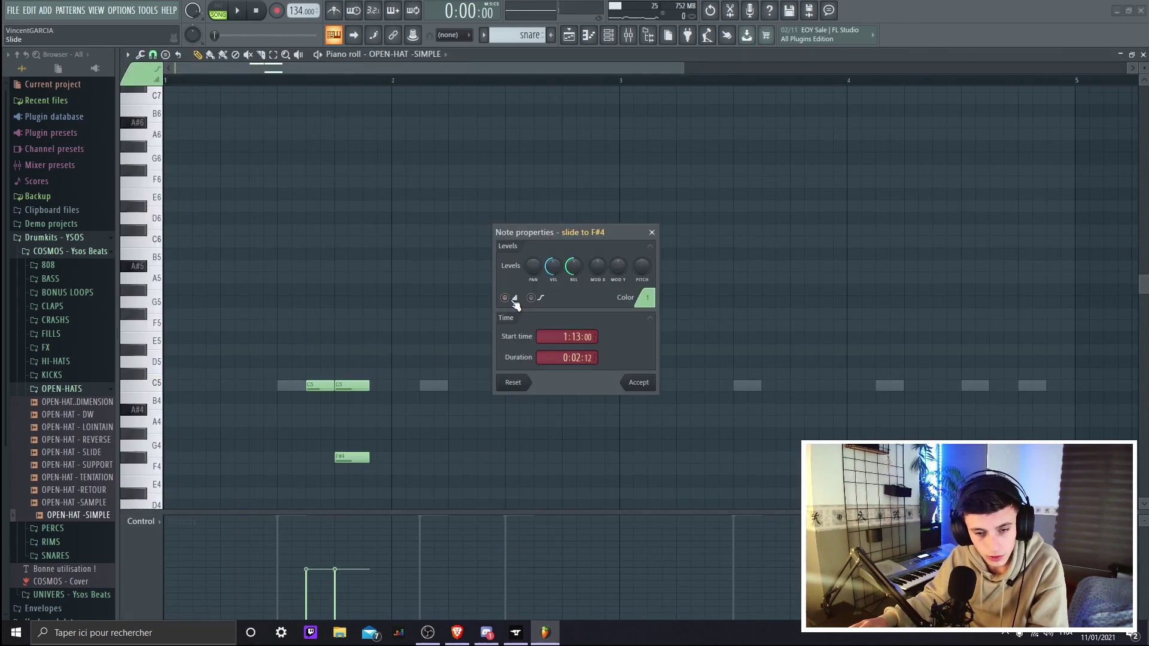
{"action": "left_click", "coordinate": [638, 383]}
{"action": "key", "text": "space"}
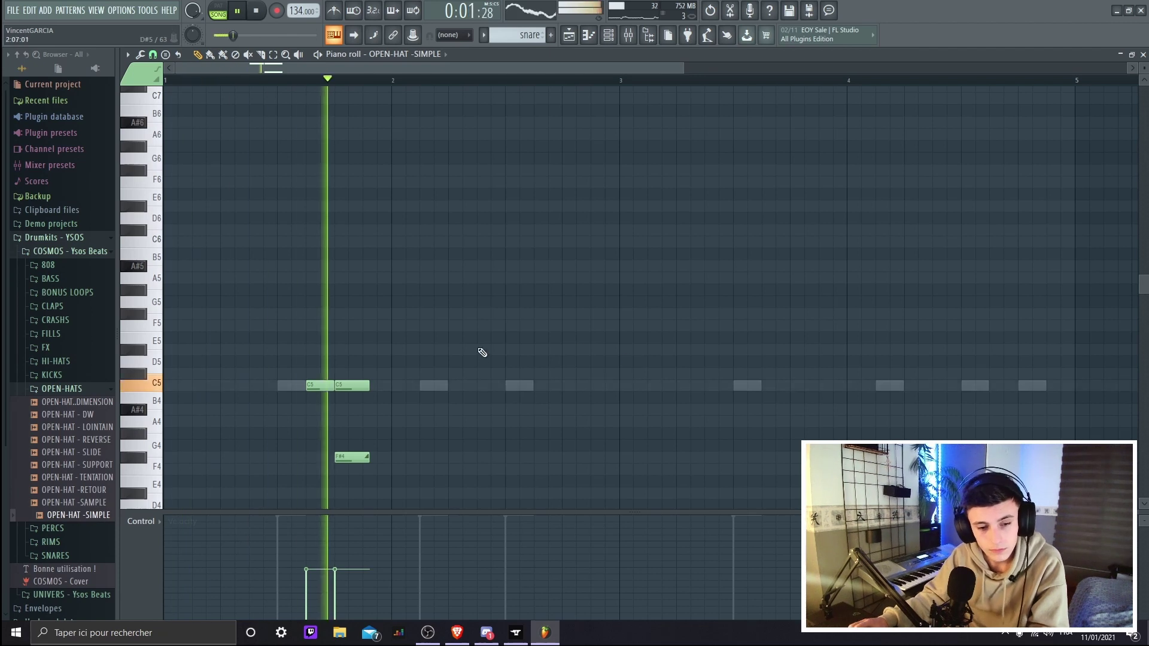
{"action": "key", "text": "space"}
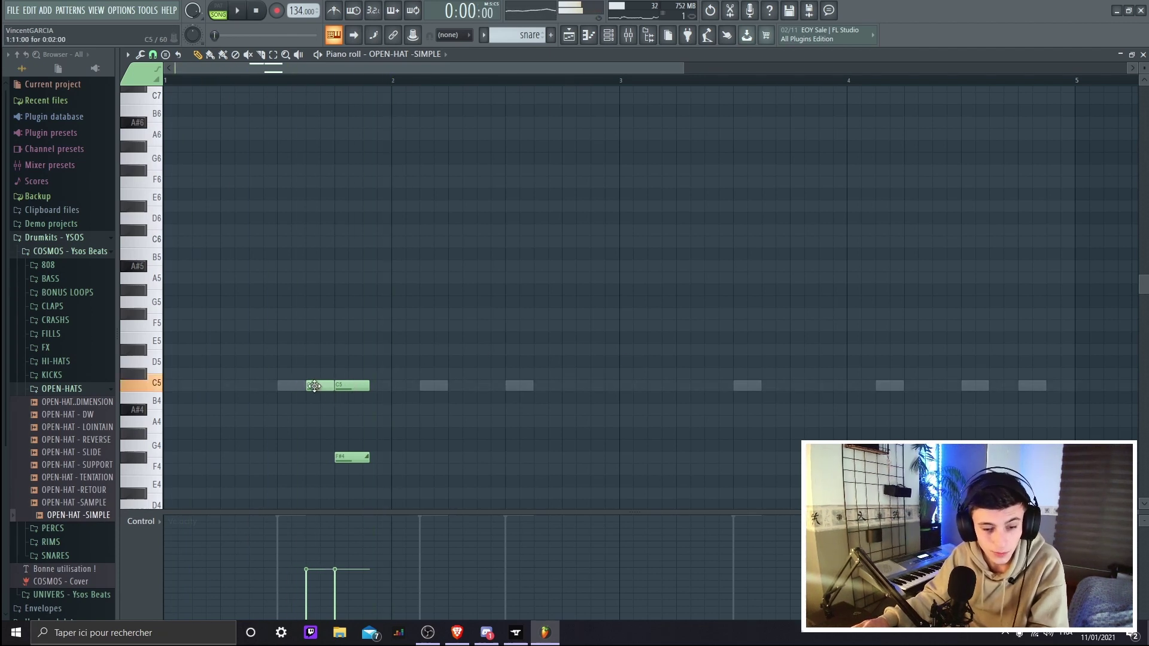
{"action": "key", "text": "ctrl+q"}
{"action": "key", "text": "space"}
{"action": "key", "text": "space"}
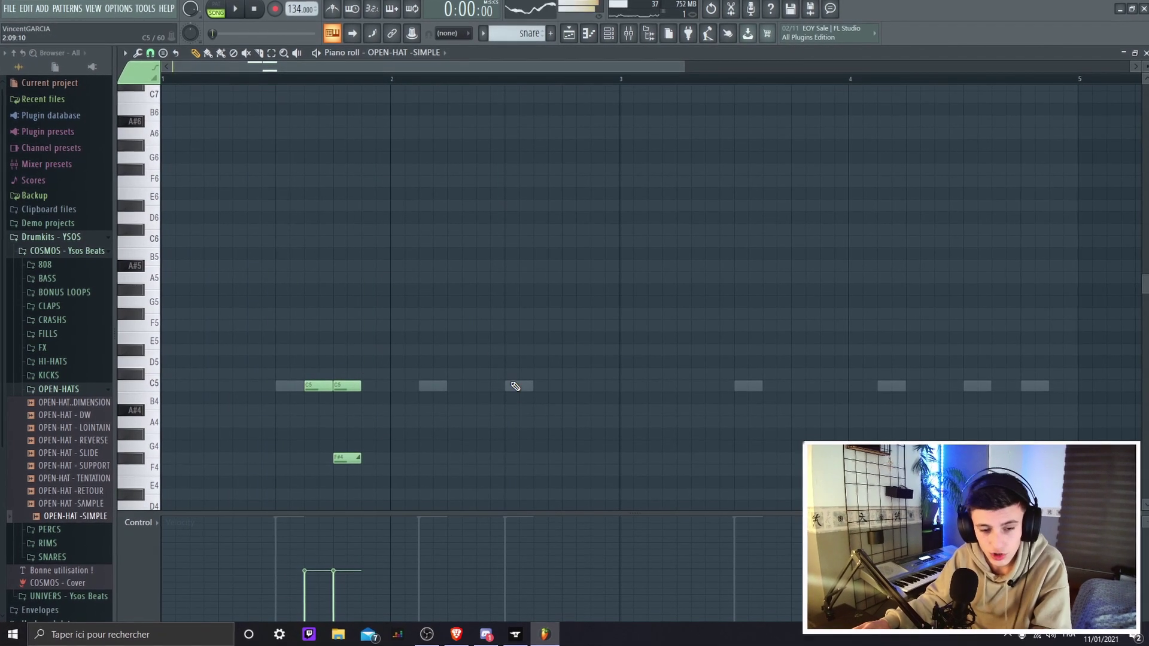
Add three consecutive C5 open-hats at the end of bar 2 and raise the velocity of the bar 1 slide pair
{"action": "left_click", "coordinate": [542, 362]}
{"action": "left_click_drag", "start_coordinate": [557, 363], "coordinate": [557, 387]}
{"action": "left_click", "coordinate": [574, 386]}
{"action": "left_click", "coordinate": [603, 386]}
{"action": "left_click_drag", "start_coordinate": [338, 358], "coordinate": [358, 462]}
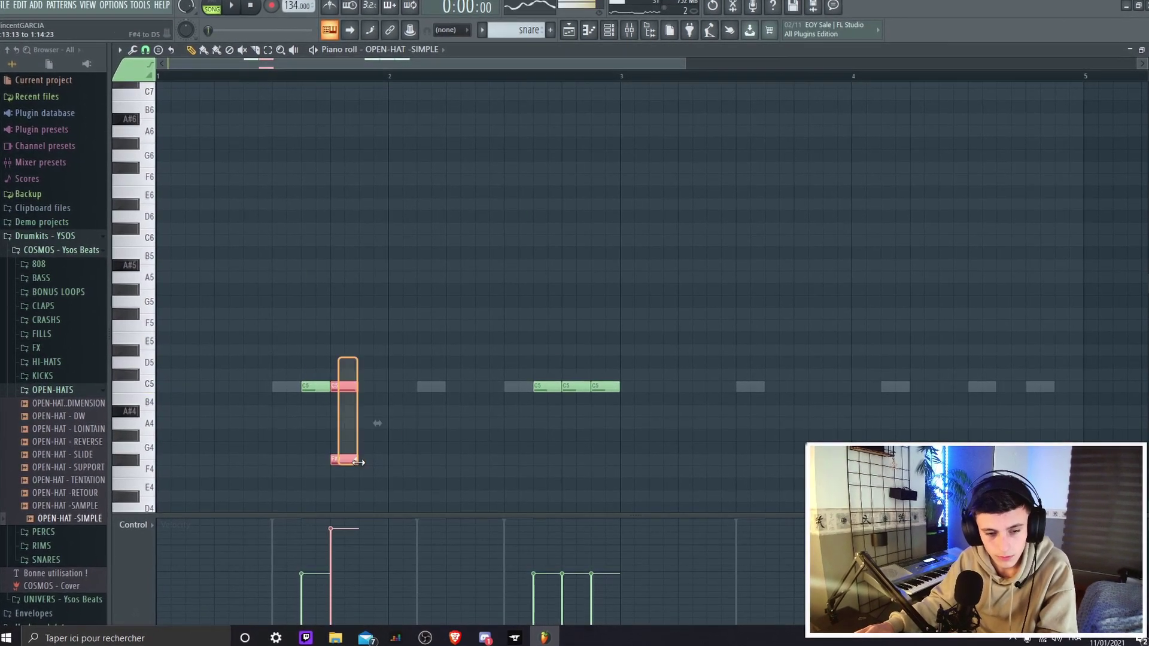
{"action": "key", "text": "space"}
{"action": "key", "text": "space"}
{"action": "scroll", "coordinate": [589, 390], "scroll_direction": "down", "scroll_amount": 1}
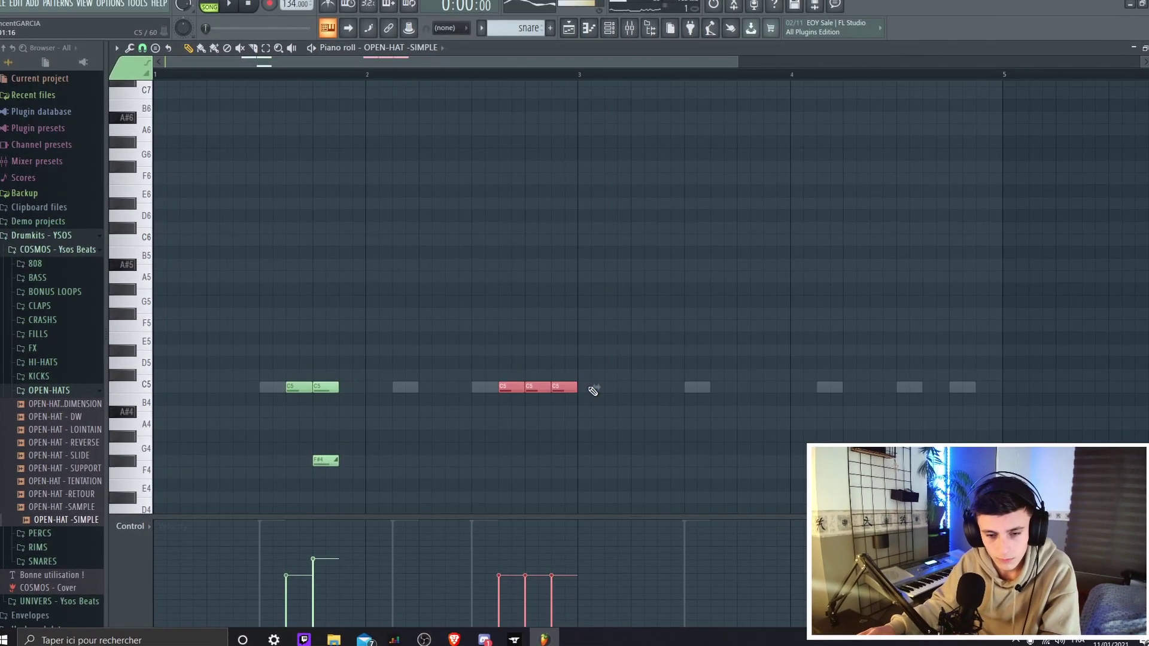
Halve the length of the three bar 2 open-hats and of the first open-hat in bar 1
{"action": "left_click_drag", "start_coordinate": [582, 395], "coordinate": [569, 365]}
{"action": "key", "text": "ctrl+q"}
{"action": "key", "text": "space"}
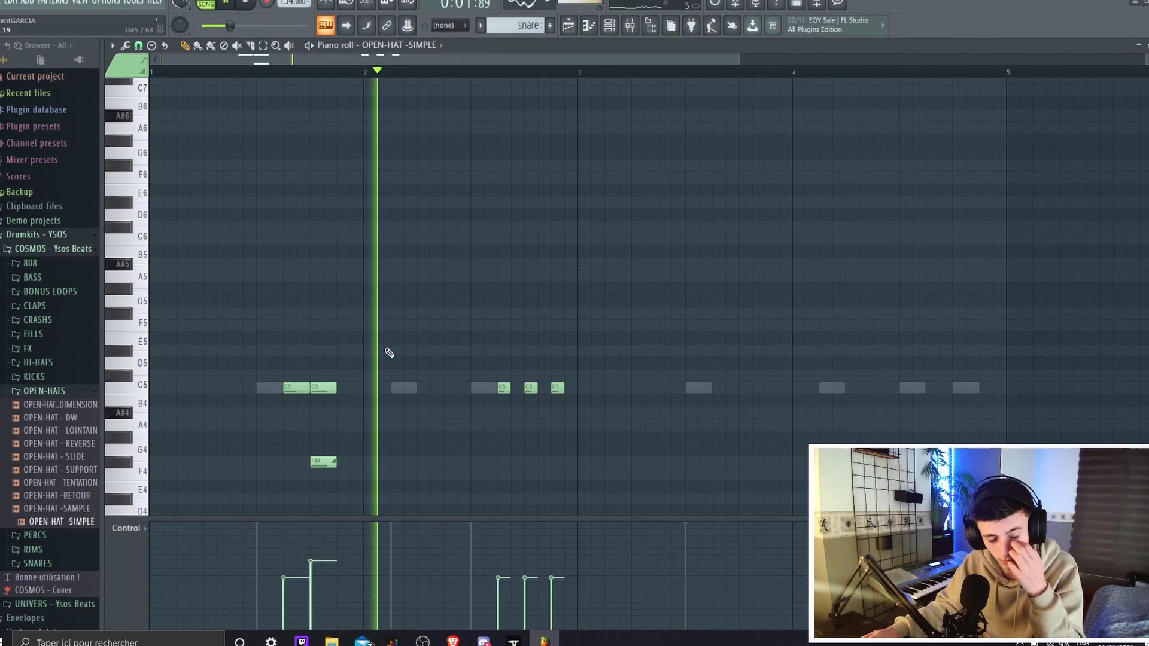
{"action": "key", "text": "space"}
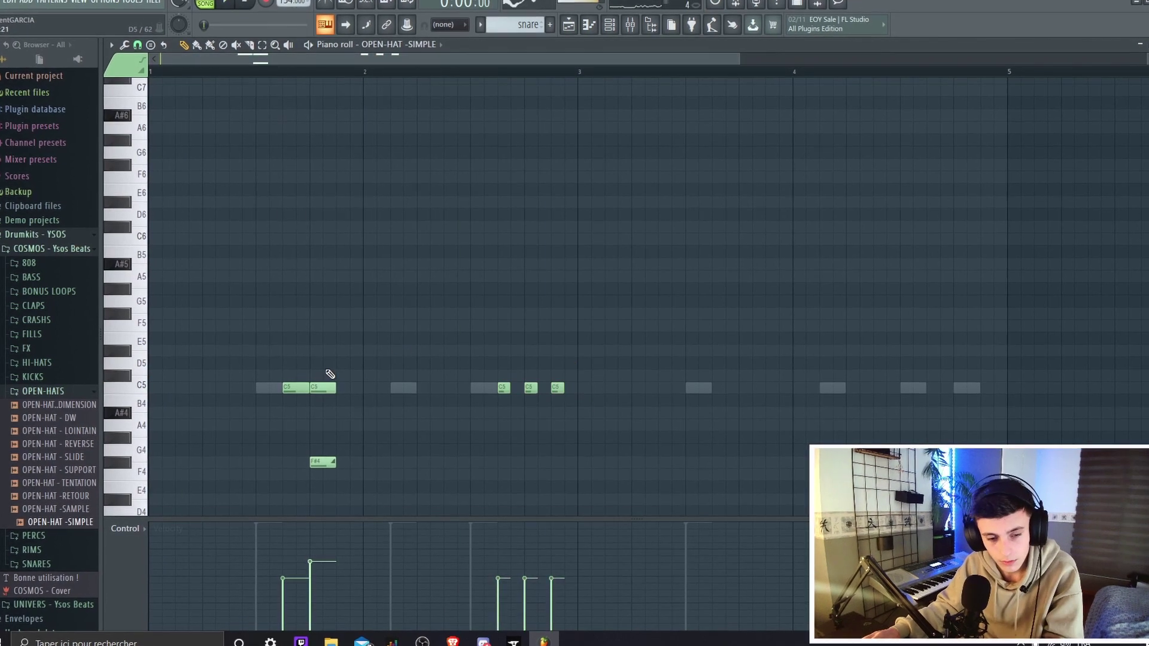
{"action": "key", "text": "space"}
{"action": "key", "text": "space"}
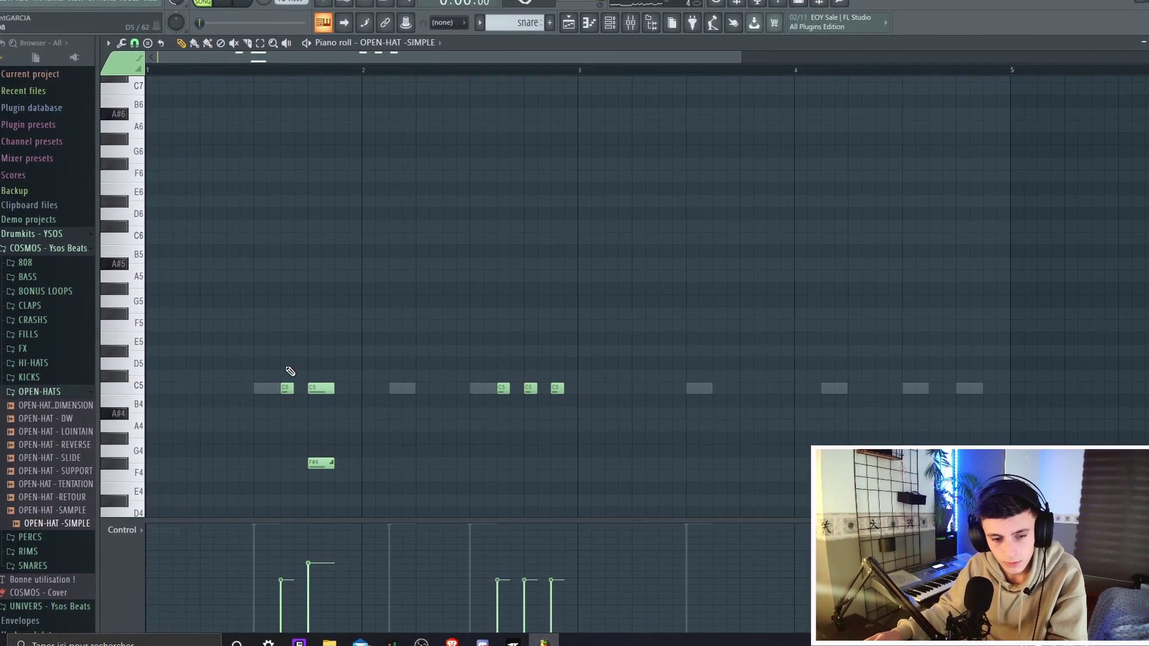
Duplicate the two-bar open-hat pattern into bars 3 and 4, and add slide notes on F5 and A4 late in bar 4
{"action": "left_click_drag", "start_coordinate": [328, 465], "coordinate": [761, 466]}
{"action": "left_click_drag", "start_coordinate": [557, 389], "coordinate": [993, 388]}
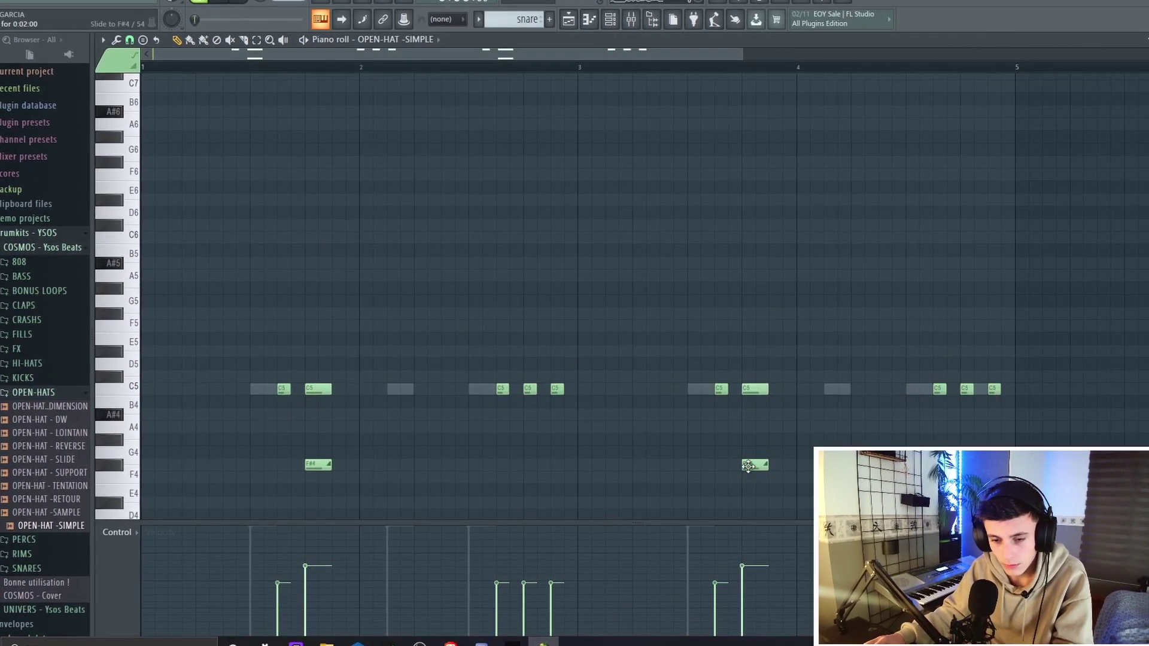
{"action": "scroll", "coordinate": [747, 466], "scroll_direction": "up", "scroll_amount": 2}
{"action": "left_click", "coordinate": [946, 326]}
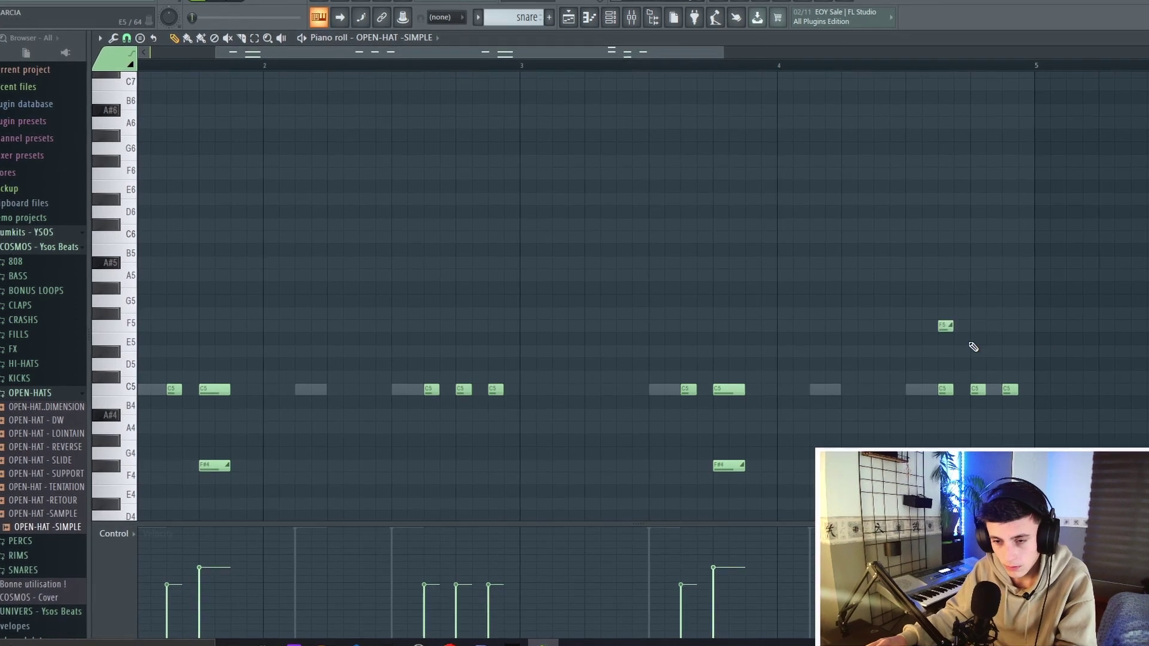
{"action": "left_click_drag", "start_coordinate": [971, 342], "coordinate": [976, 426]}
{"action": "key", "text": "space"}
{"action": "scroll", "coordinate": [793, 269], "scroll_direction": "down", "scroll_amount": 2}
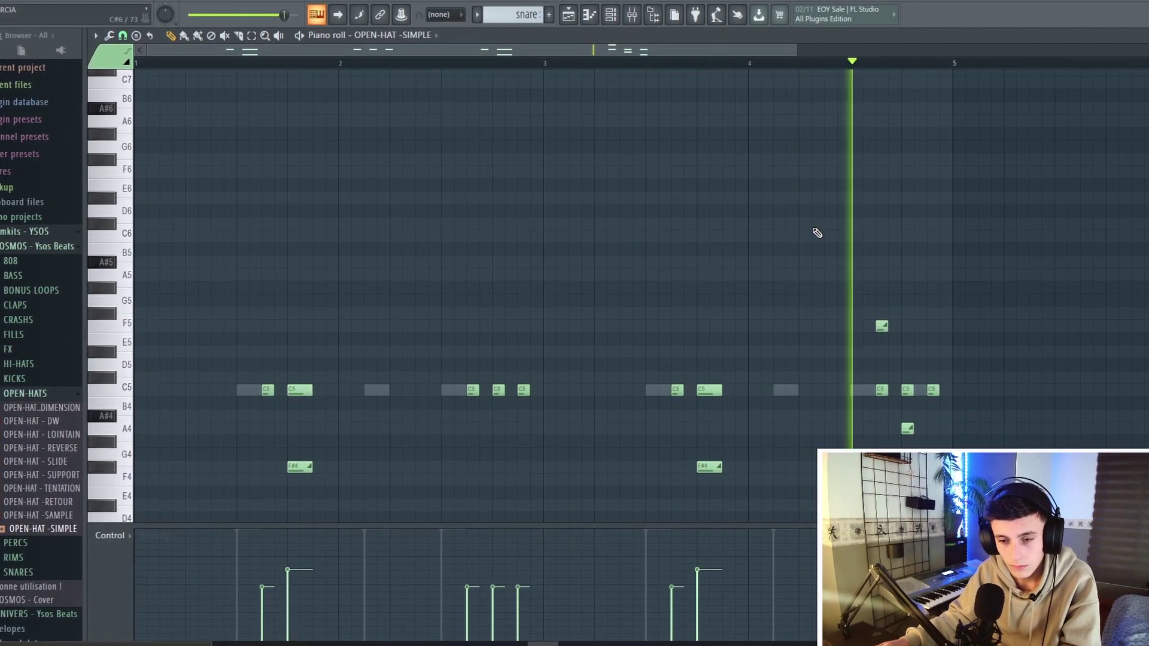
{"action": "key", "text": "space"}
Lengthen the last two bar 4 open-hats, and replace the F5 slide with an F#4 slide under the final hit
{"action": "left_click_drag", "start_coordinate": [894, 440], "coordinate": [945, 317]}
{"action": "key", "text": "ctrl+l"}
{"action": "key", "text": "space"}
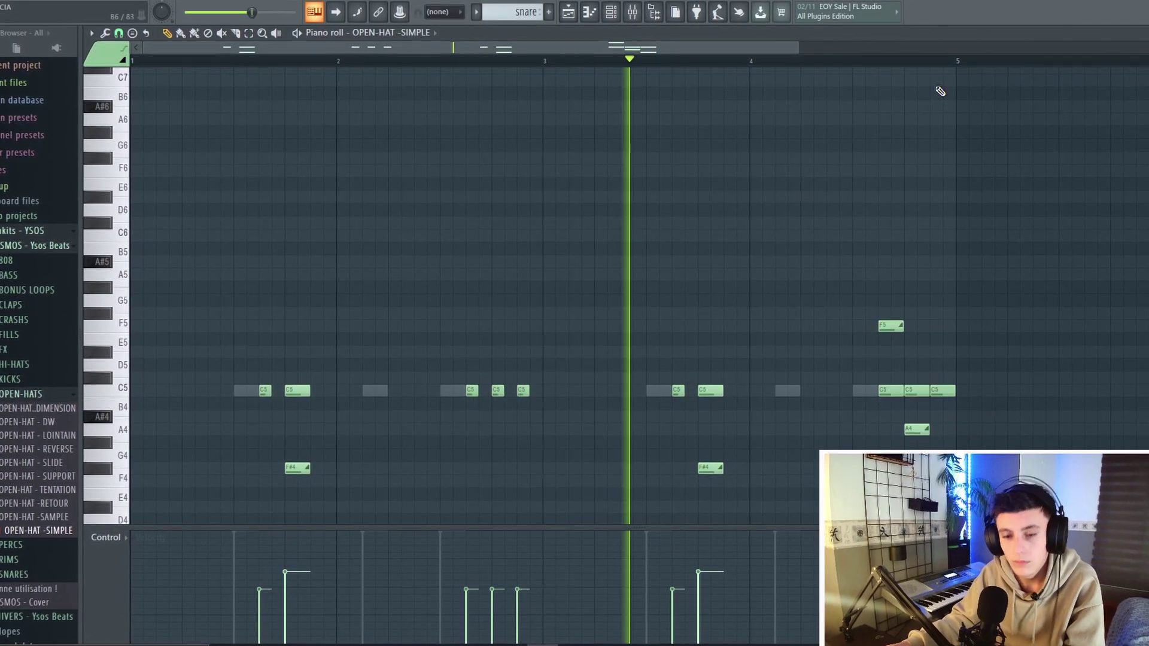
{"action": "scroll", "coordinate": [897, 341], "scroll_direction": "up", "scroll_amount": 2}
{"action": "right_click", "coordinate": [996, 216]}
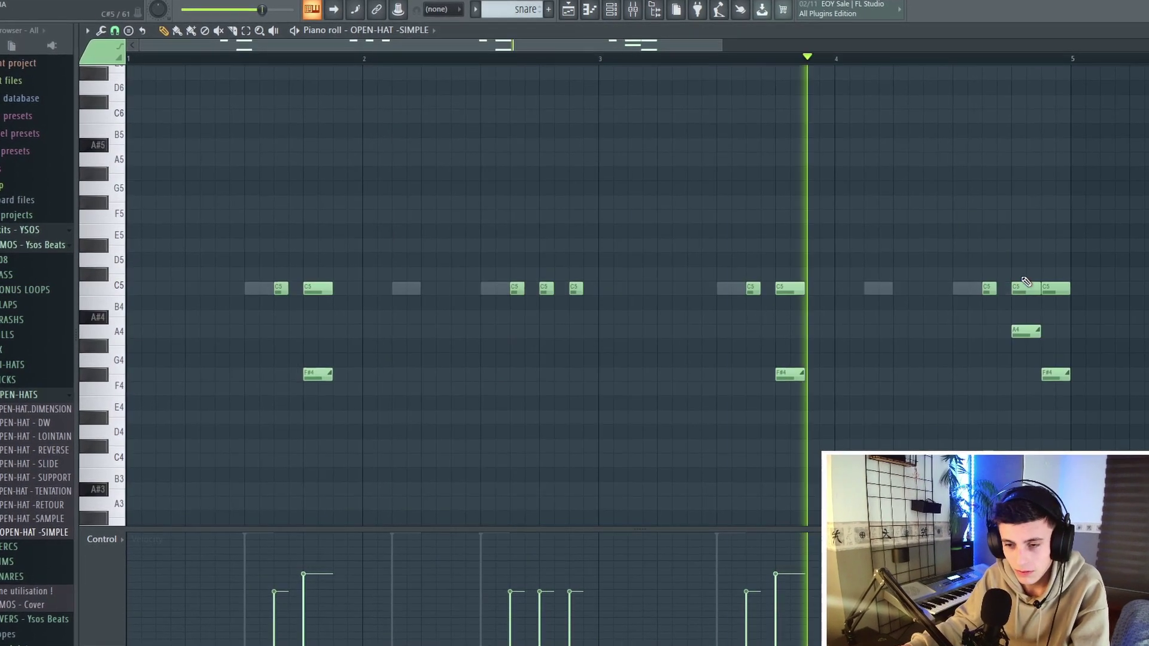
Raise the velocity of the middle bar 2 open-hat and adjust the velocities of the last hits in bar 4
{"action": "scroll", "coordinate": [1017, 335], "scroll_direction": "up", "scroll_amount": 1}
{"action": "left_click_drag", "start_coordinate": [1008, 320], "coordinate": [1076, 426]}
{"action": "left_click", "coordinate": [987, 328]}
{"action": "scroll", "coordinate": [953, 323], "scroll_direction": "down", "scroll_amount": 5}
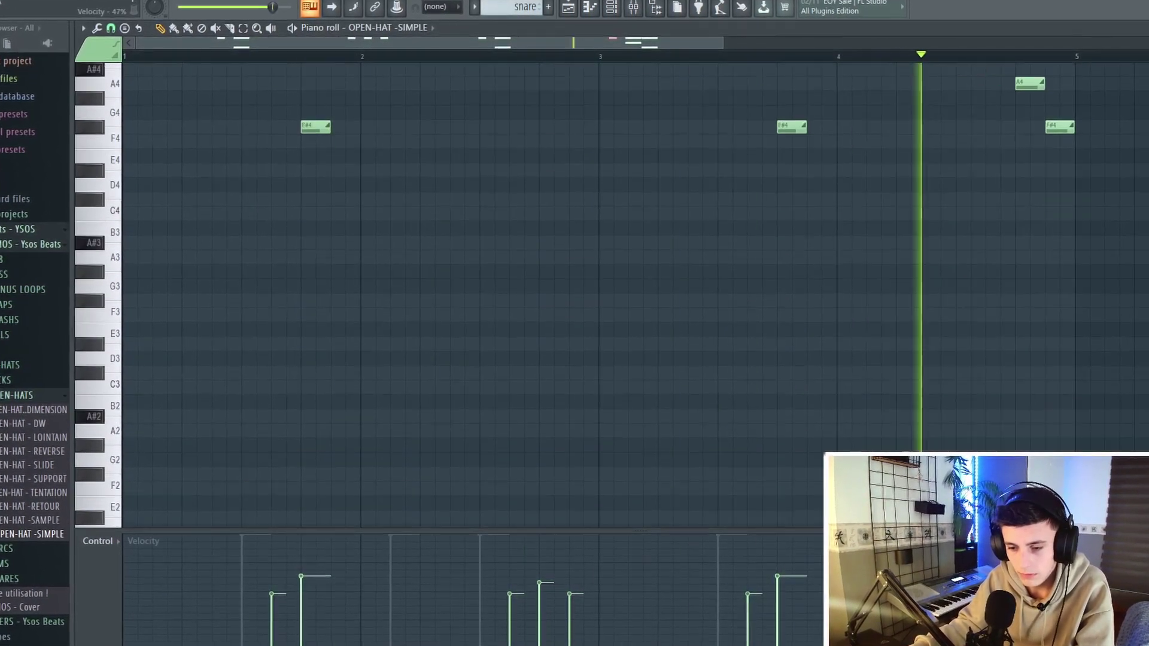
{"action": "scroll", "coordinate": [936, 180], "scroll_direction": "up", "scroll_amount": 2}
{"action": "scroll", "coordinate": [906, 170], "scroll_direction": "up", "scroll_amount": 2}
{"action": "left_click_drag", "start_coordinate": [979, 197], "coordinate": [989, 406]}
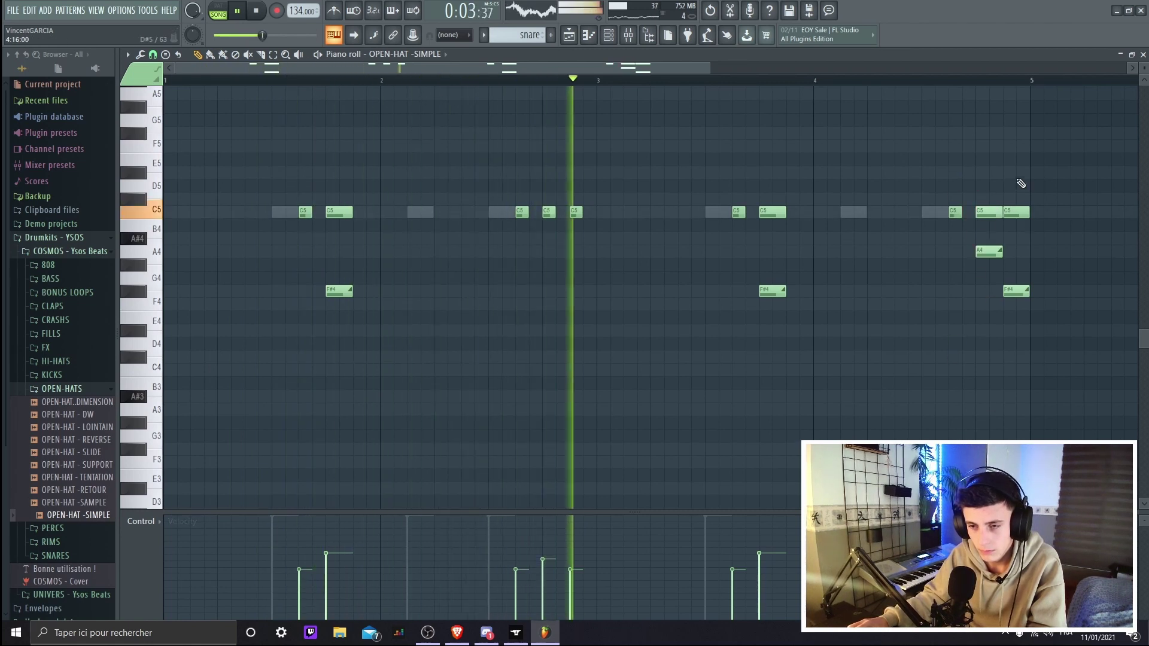
{"action": "left_click_drag", "start_coordinate": [1018, 185], "coordinate": [1047, 299]}
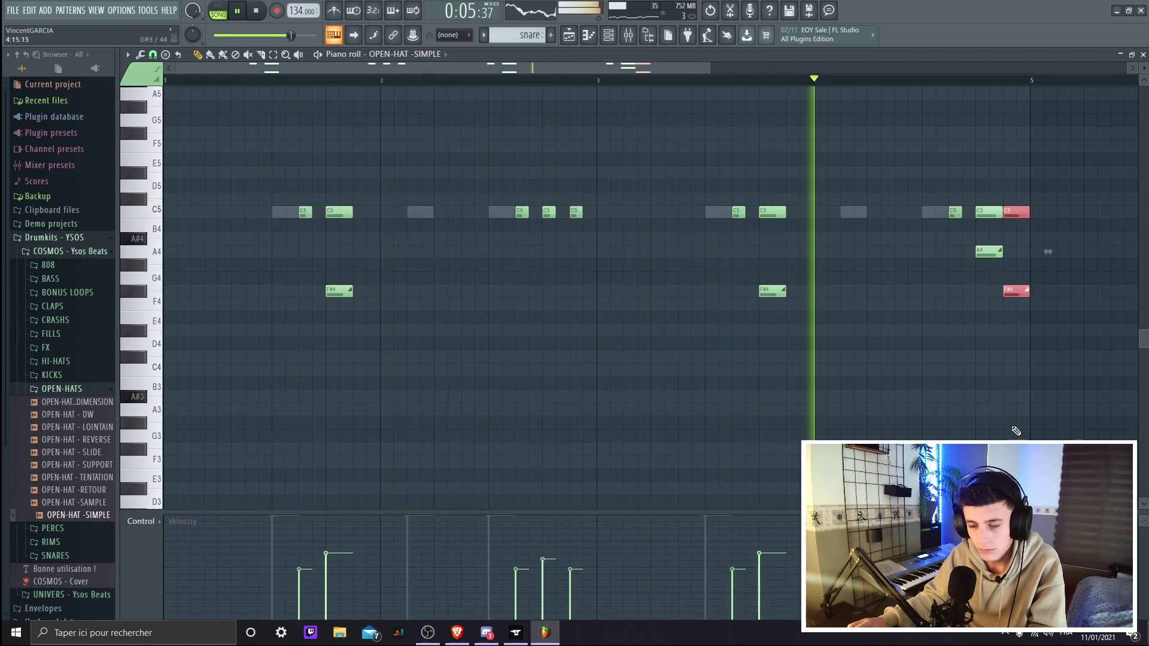
{"action": "left_click", "coordinate": [1003, 316]}
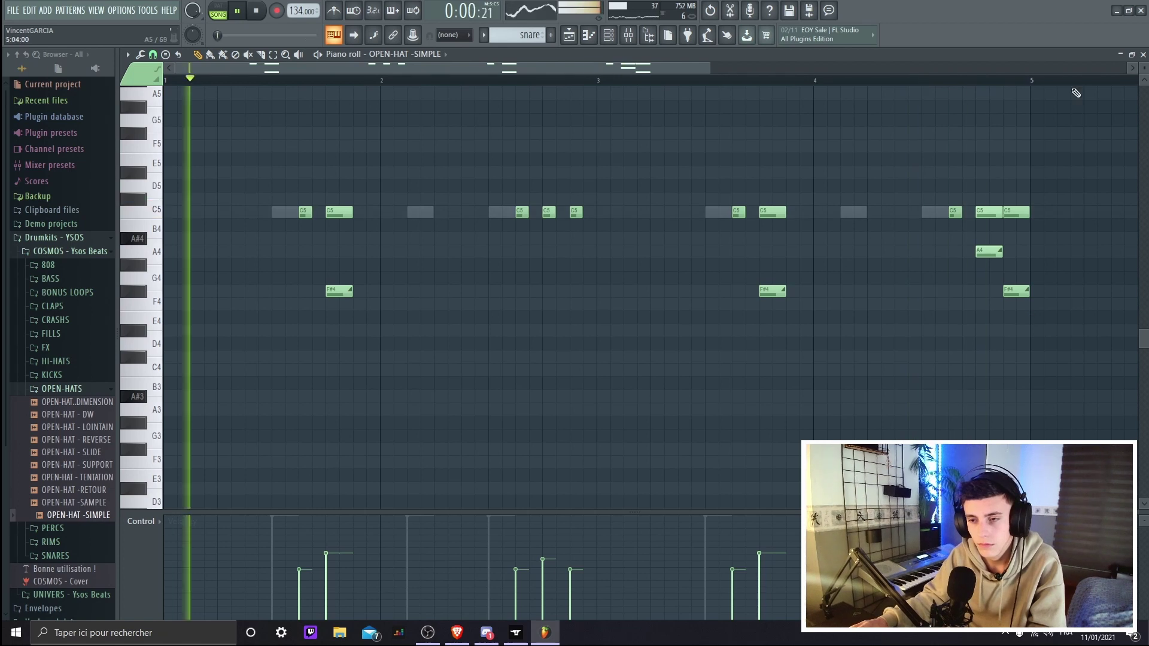
Move all the open-hat notes from the snare pattern into the oh pattern, and collapse the open-hats sample folder
{"action": "left_click", "coordinate": [1143, 54]}
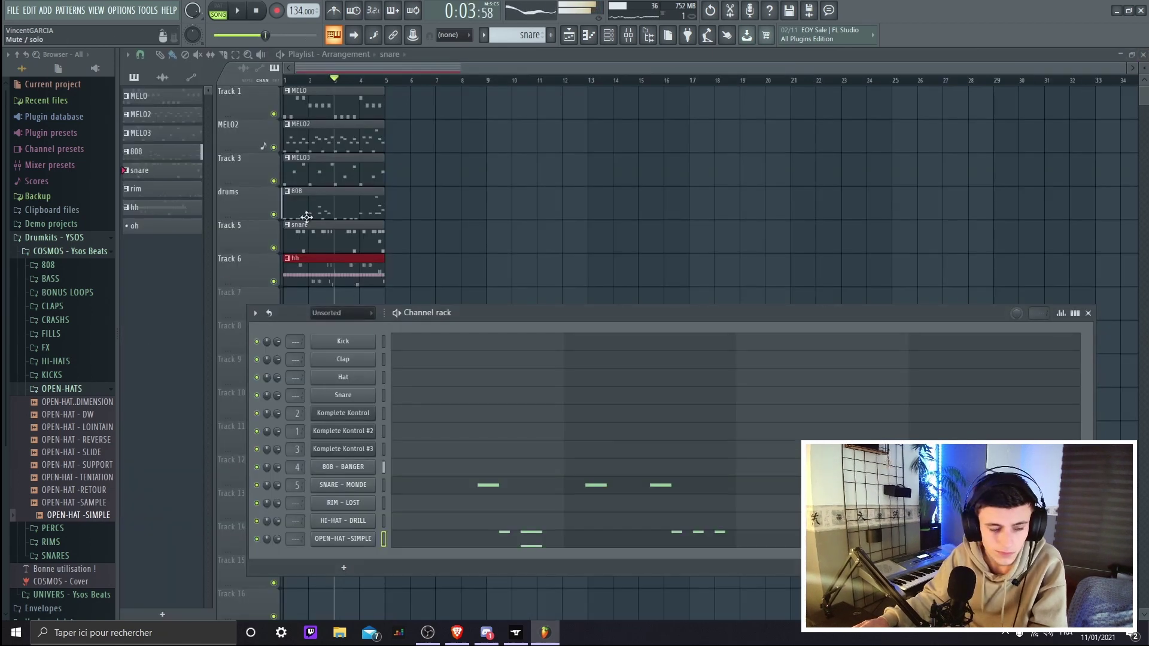
{"action": "left_click", "coordinate": [477, 542]}
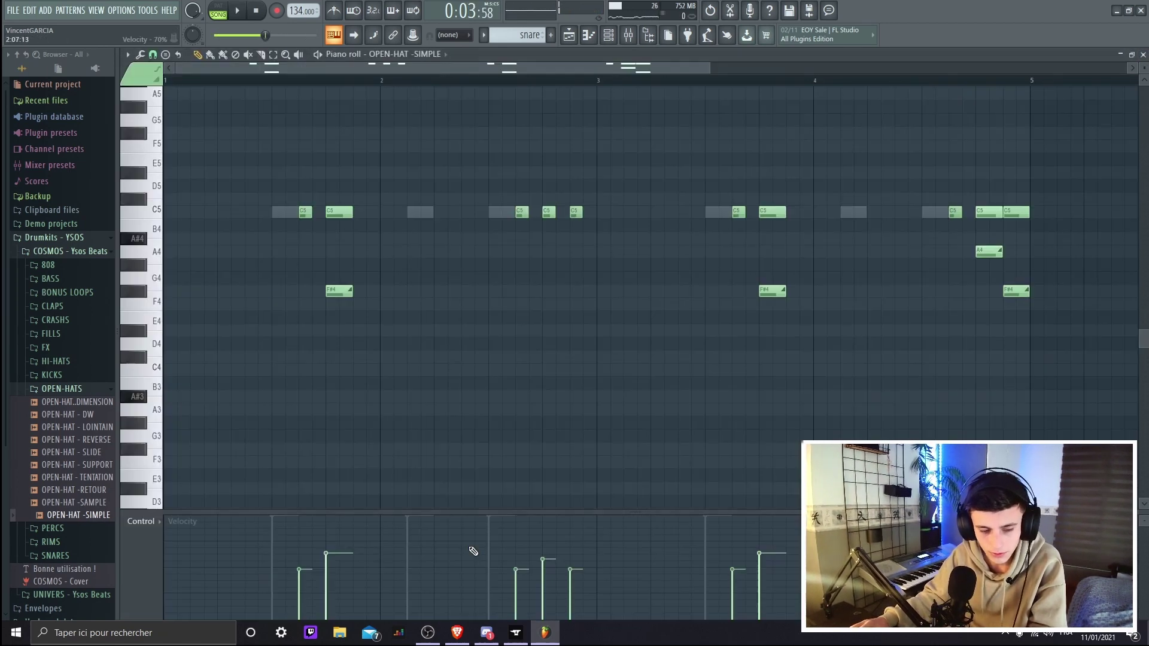
{"action": "scroll", "coordinate": [528, 30], "scroll_direction": "down", "scroll_amount": 1}
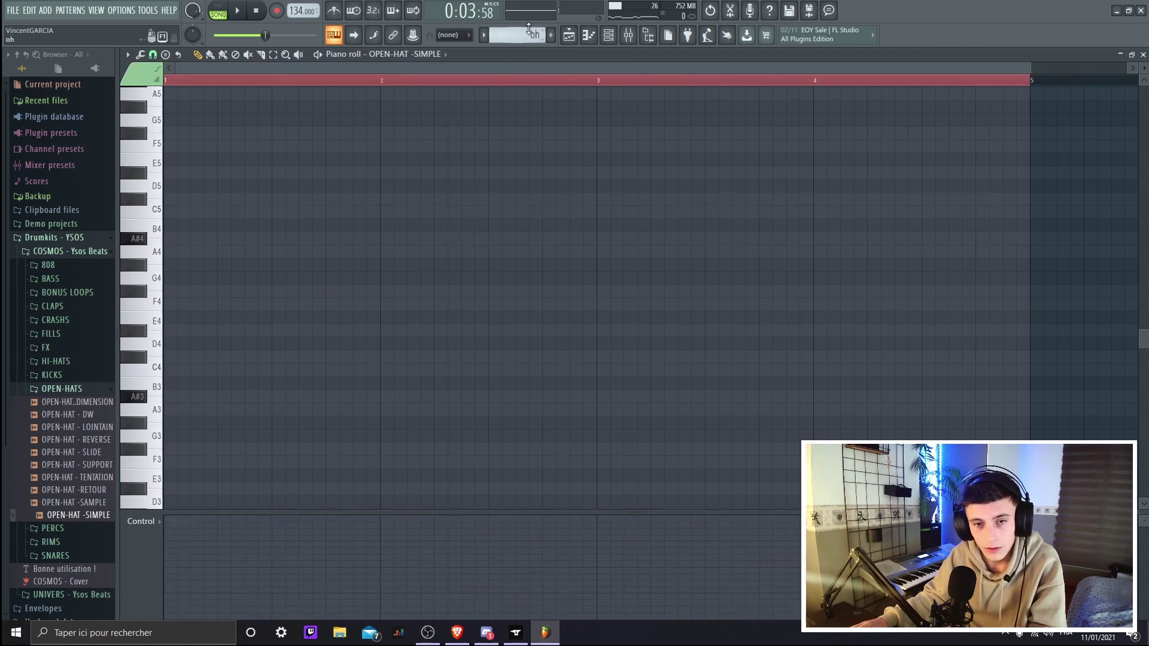
{"action": "scroll", "coordinate": [528, 28], "scroll_direction": "up", "scroll_amount": 1}
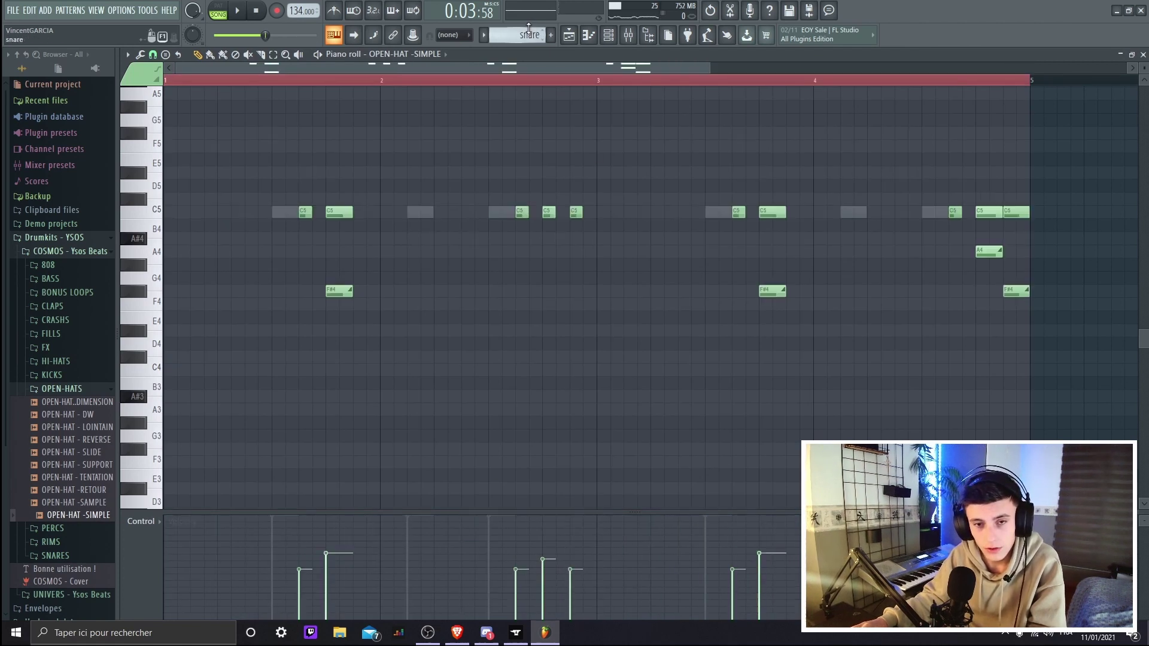
{"action": "scroll", "coordinate": [528, 28], "scroll_direction": "up", "scroll_amount": 1}
{"action": "left_click", "coordinate": [1142, 55]}
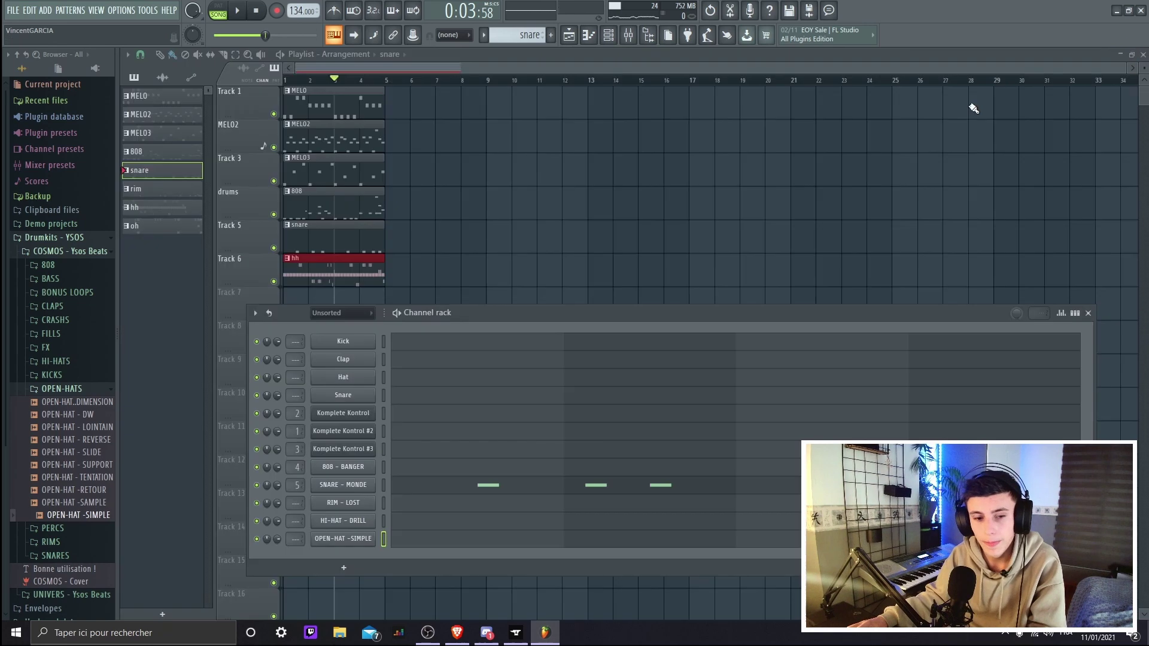
{"action": "left_click", "coordinate": [90, 392]}
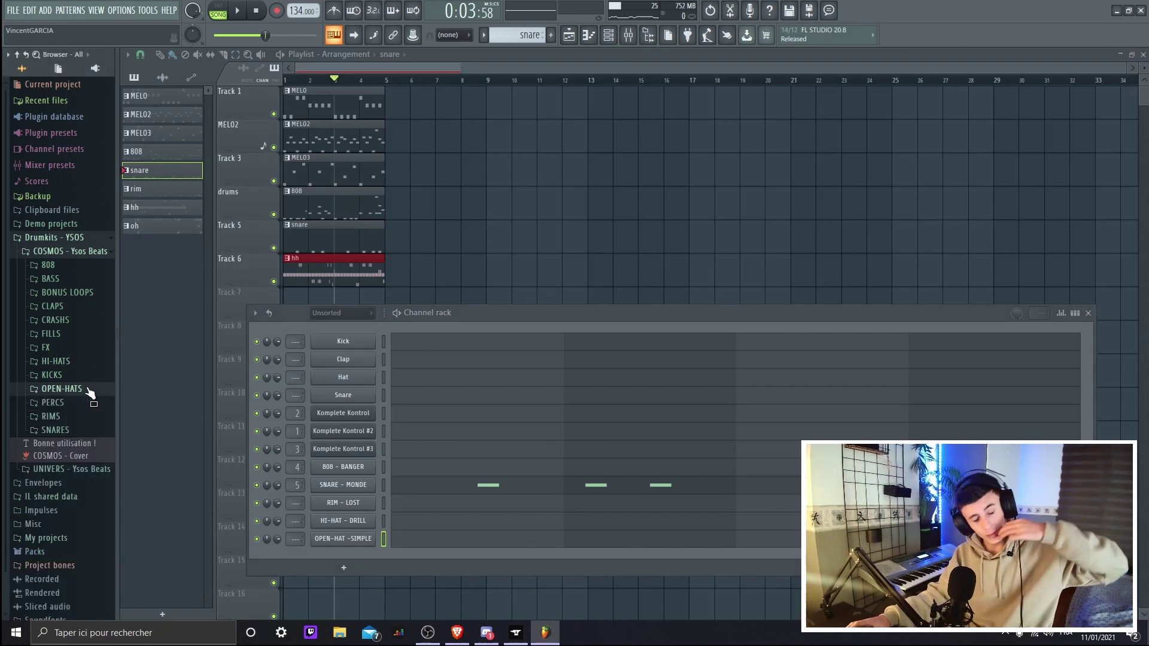
Find the NON MIXÉS kicks in the COSMOS drum kit and preview the KICK - BANGER sample
{"action": "left_click", "coordinate": [63, 348]}
{"action": "left_click", "coordinate": [62, 347]}
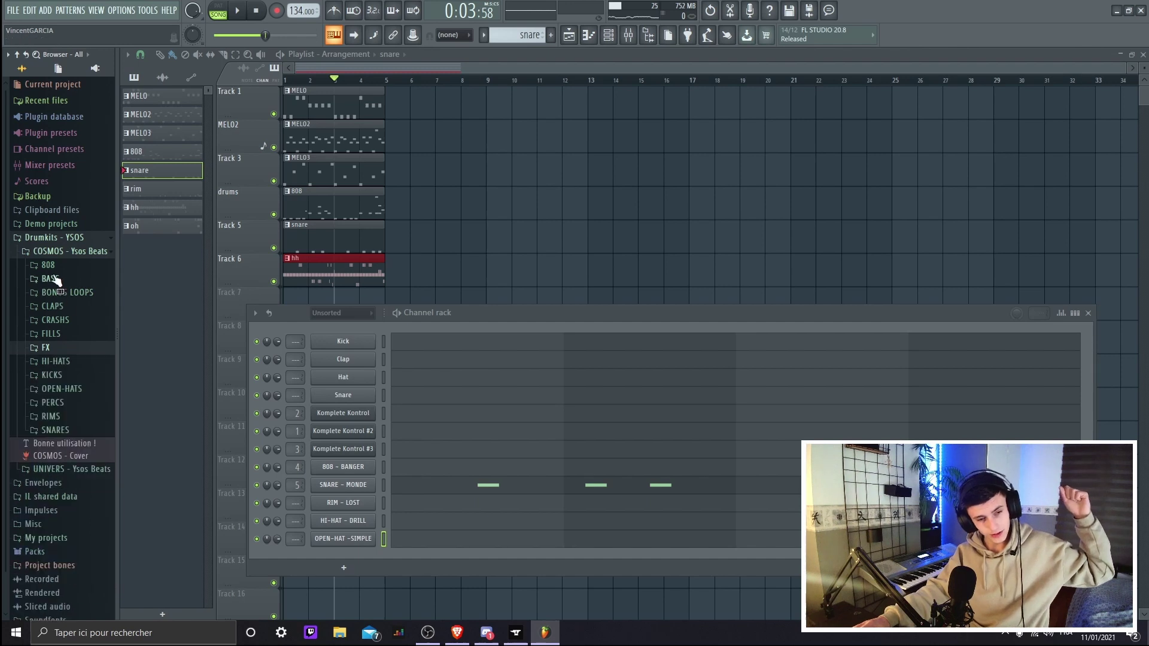
{"action": "left_click", "coordinate": [76, 376]}
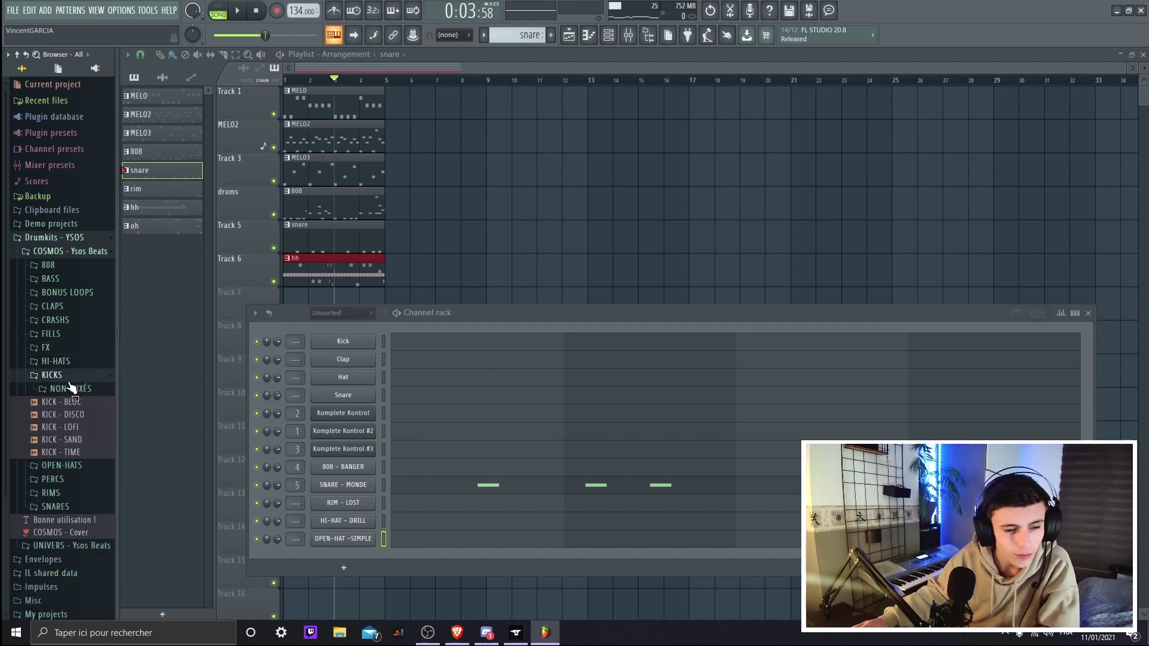
{"action": "left_click", "coordinate": [78, 403]}
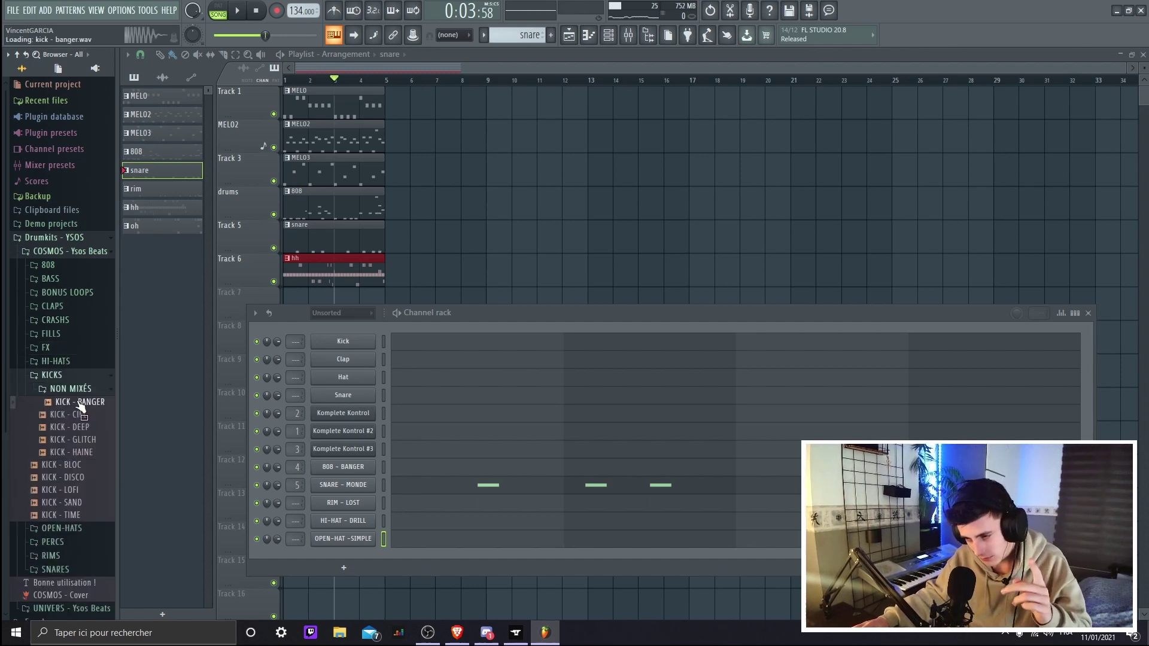
{"action": "left_click_drag", "start_coordinate": [82, 406], "coordinate": [460, 338]}
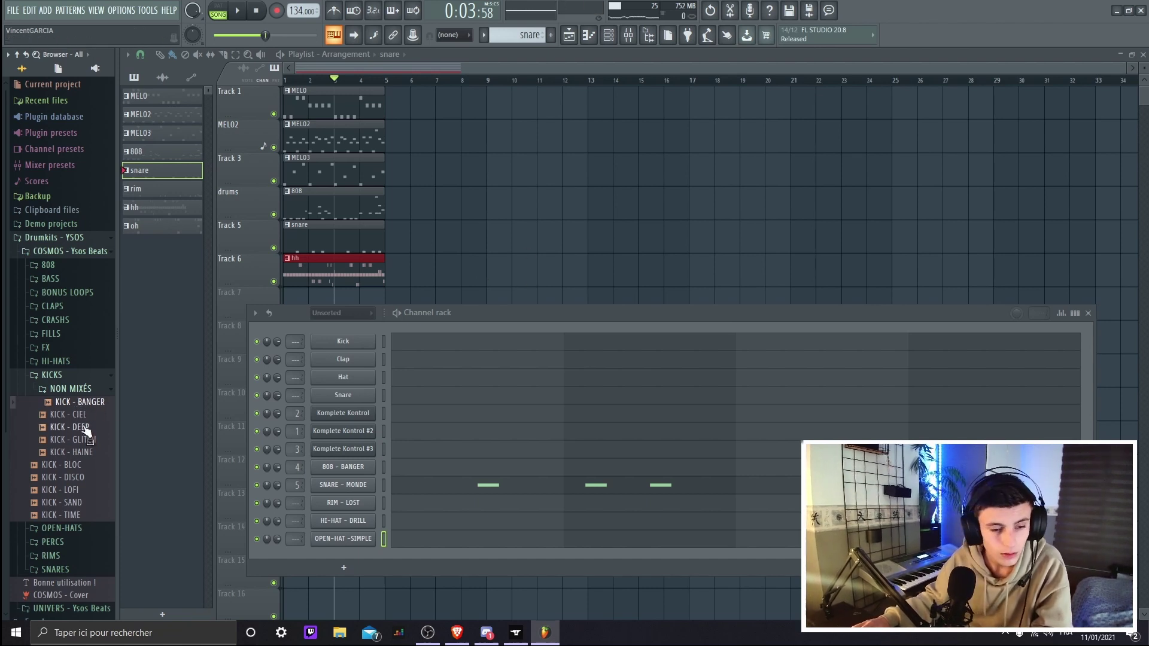
Create a new pattern named kick* and add KICK - BANGER as a new channel below the open-hat
{"action": "left_click", "coordinate": [550, 35]}
{"action": "type", "text": "kick*"}
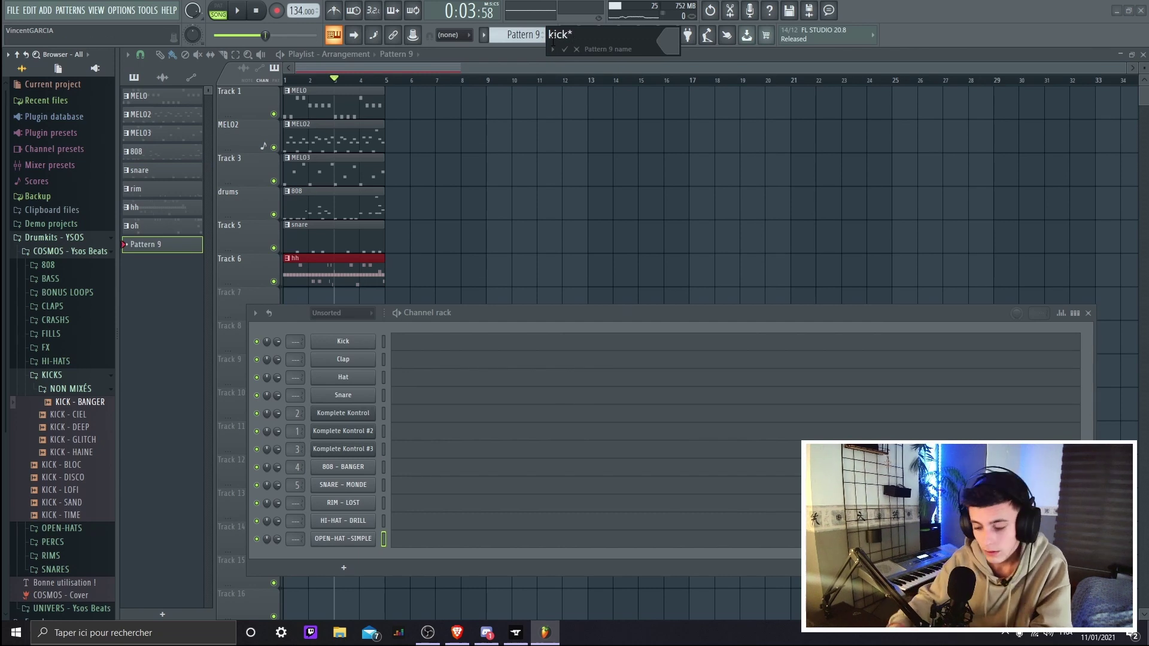
{"action": "key", "text": "Return"}
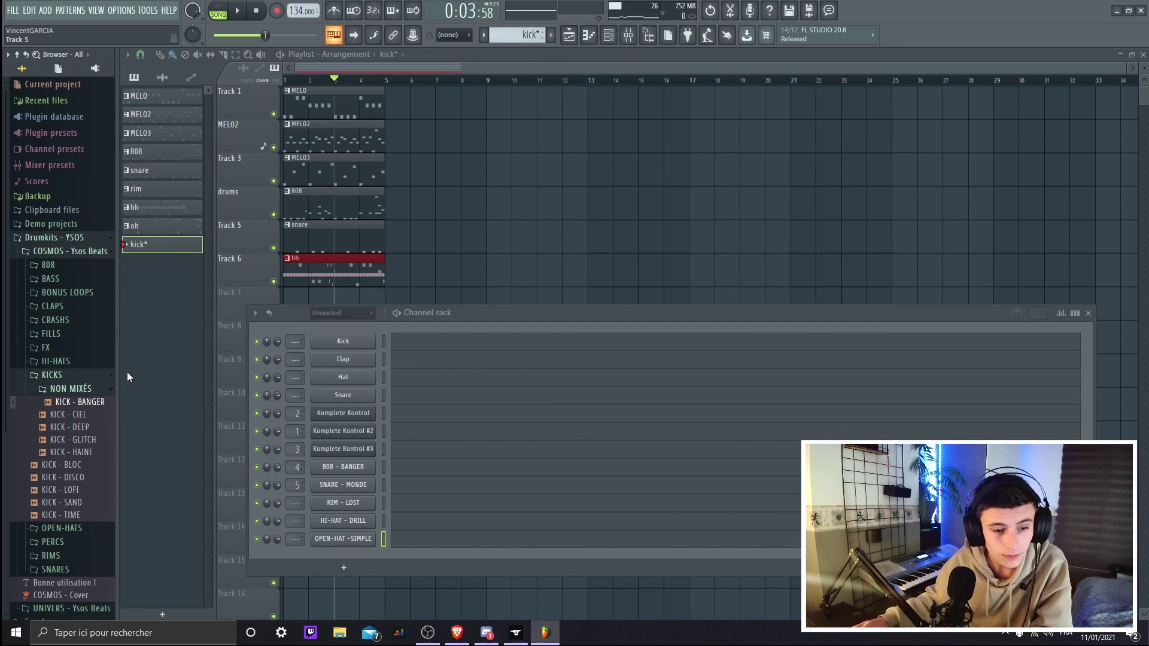
{"action": "left_click_drag", "start_coordinate": [78, 407], "coordinate": [331, 552]}
Switch to the snare pattern in the KICK - BANGER piano roll and place four C5 kicks between the bar 1 snares
{"action": "key", "text": "F7"}
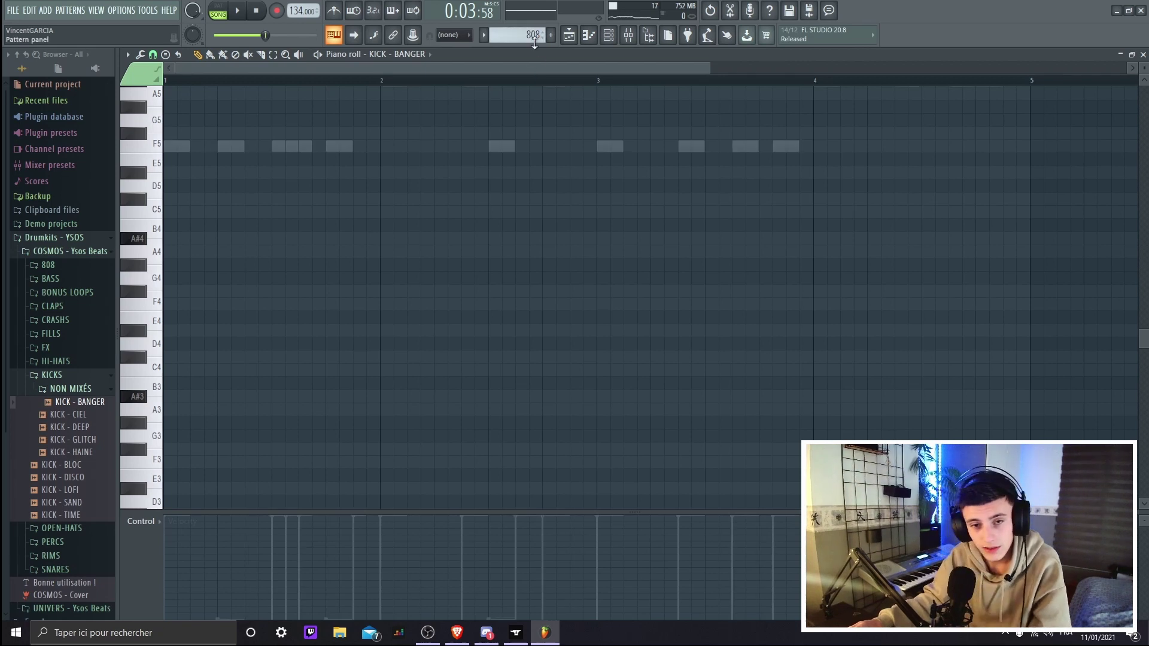
{"action": "scroll", "coordinate": [534, 36], "scroll_direction": "down", "scroll_amount": 3}
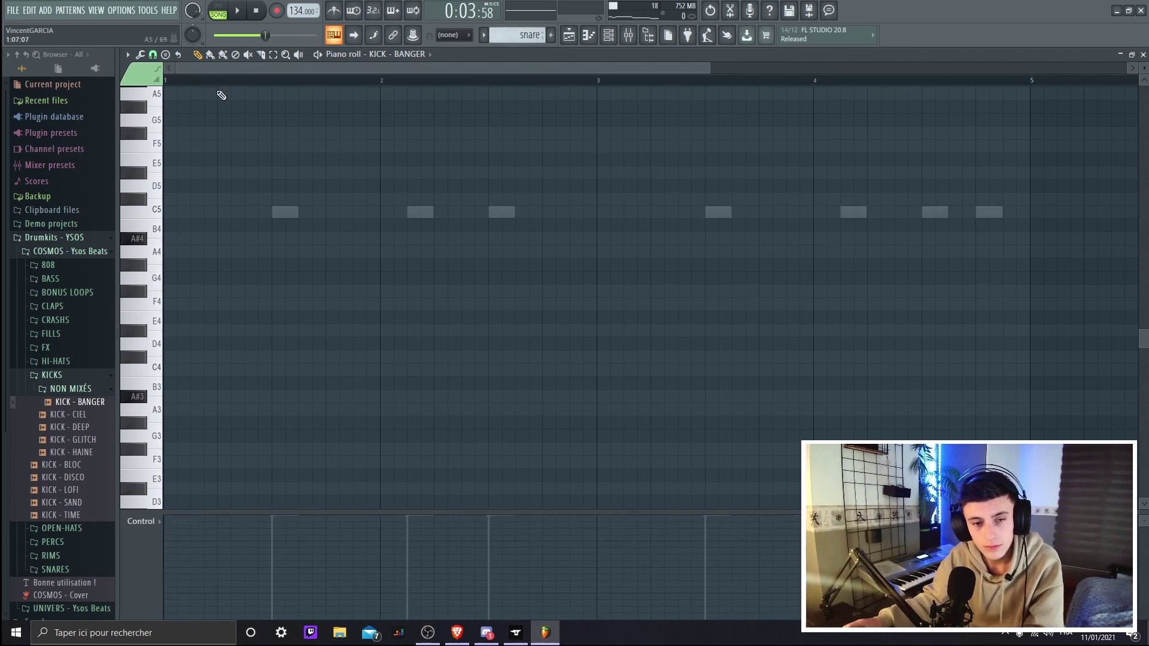
{"action": "left_click", "coordinate": [171, 212]}
{"action": "left_click", "coordinate": [224, 212]}
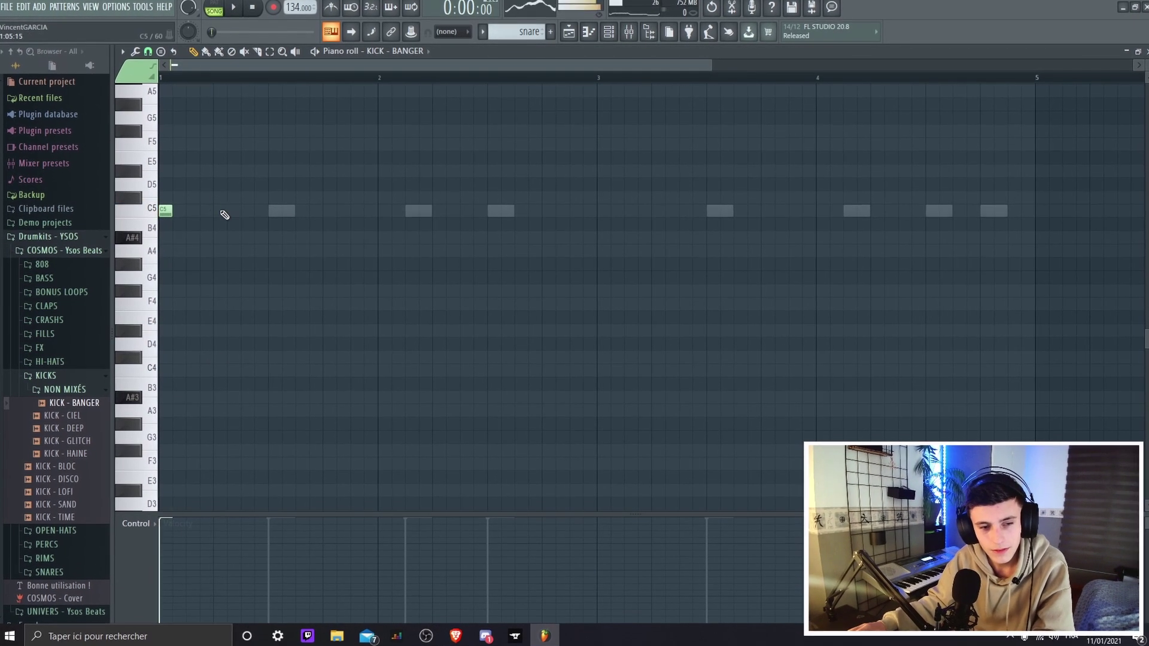
{"action": "scroll", "coordinate": [223, 211], "scroll_direction": "up", "scroll_amount": 1}
{"action": "left_click_drag", "start_coordinate": [214, 247], "coordinate": [242, 249]}
{"action": "left_click", "coordinate": [312, 250]}
{"action": "left_click", "coordinate": [297, 250]}
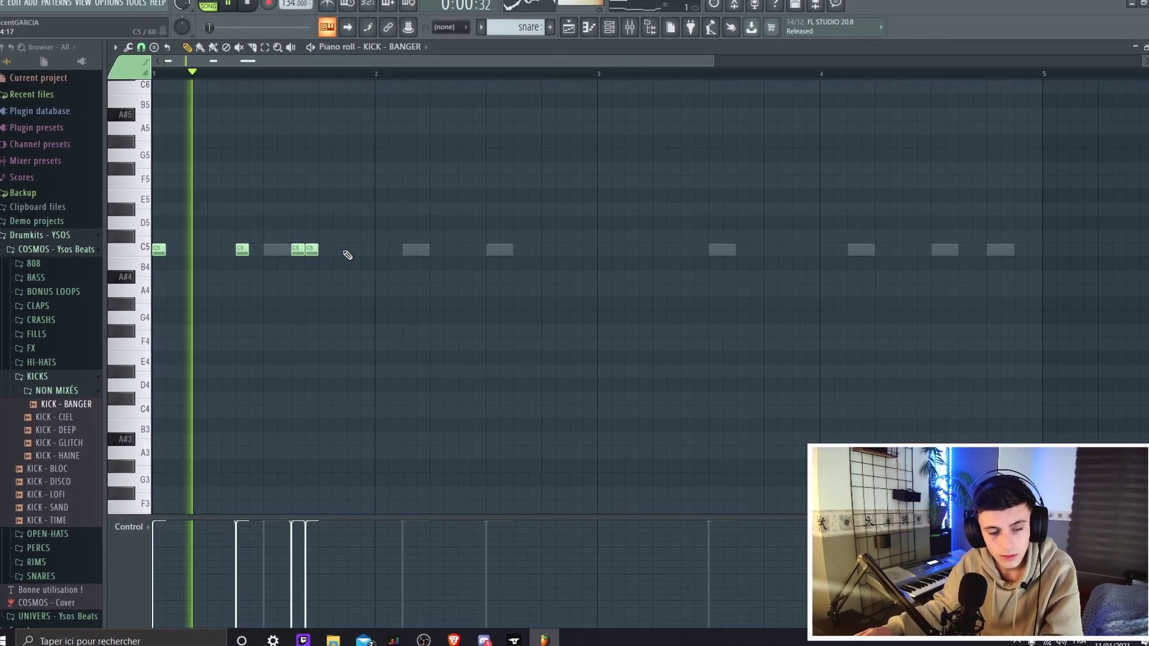
Add C5 kicks at the end of bar 1, on the bar 2 downbeat, and around the bar 2 snares
{"action": "left_click", "coordinate": [354, 250]}
{"action": "left_click", "coordinate": [382, 249]}
{"action": "left_click", "coordinate": [465, 250]}
{"action": "left_click", "coordinate": [521, 249]}
{"action": "left_click", "coordinate": [534, 249]}
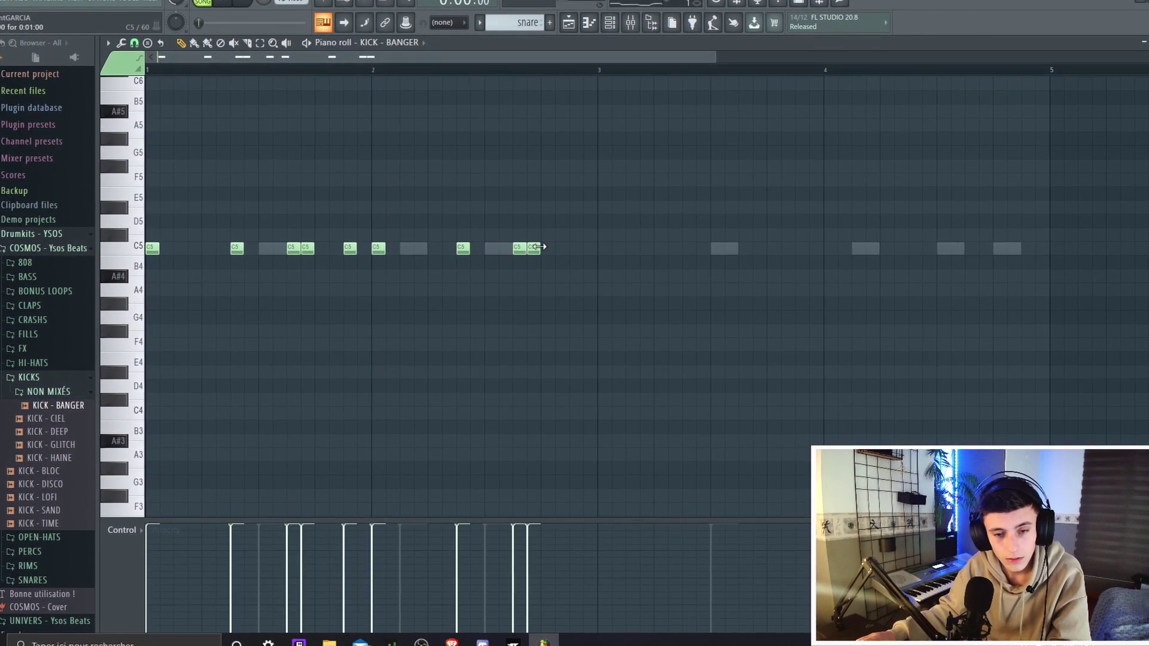
Split the two adjacent bar 2 kicks into a four-hit roll, and add a single kick near the end of bar 2
{"action": "scroll", "coordinate": [432, 252], "scroll_direction": "up", "scroll_amount": 1}
{"action": "scroll", "coordinate": [431, 254], "scroll_direction": "up", "scroll_amount": 3}
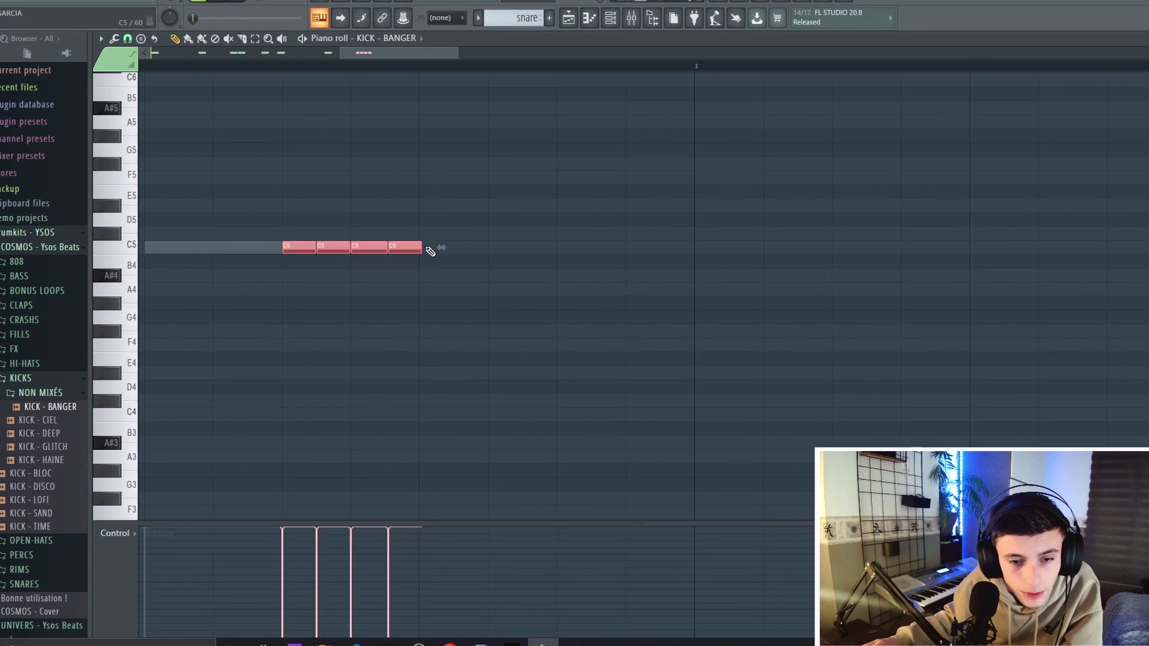
{"action": "scroll", "coordinate": [200, 246], "scroll_direction": "down", "scroll_amount": 4}
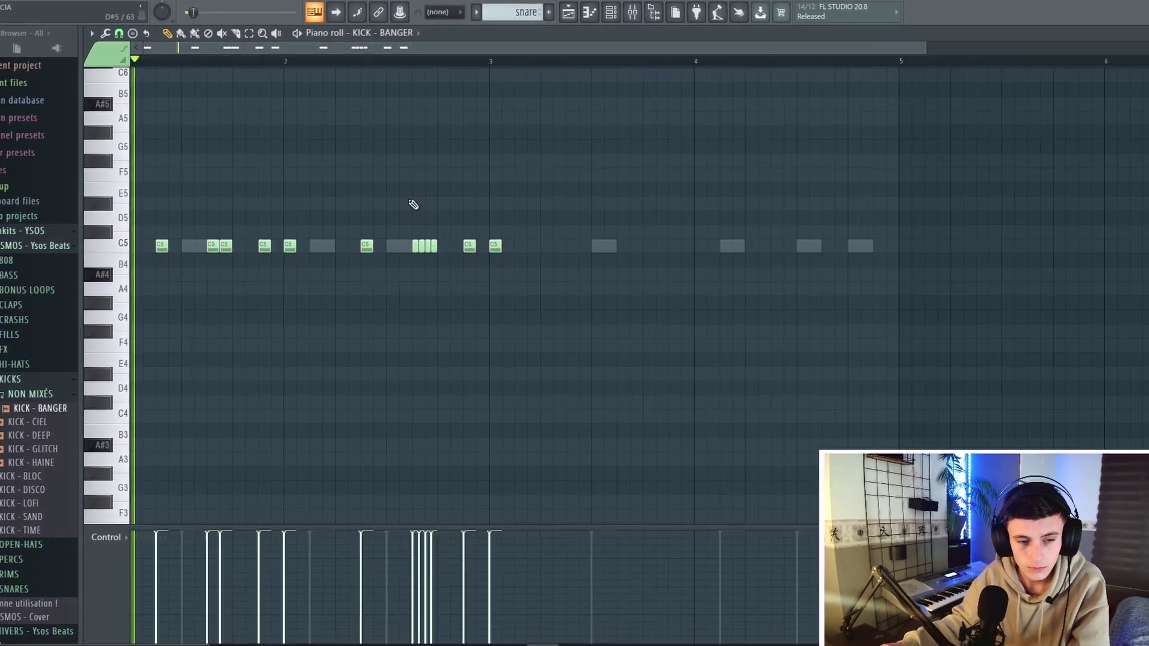
{"action": "scroll", "coordinate": [412, 204], "scroll_direction": "down", "scroll_amount": 1}
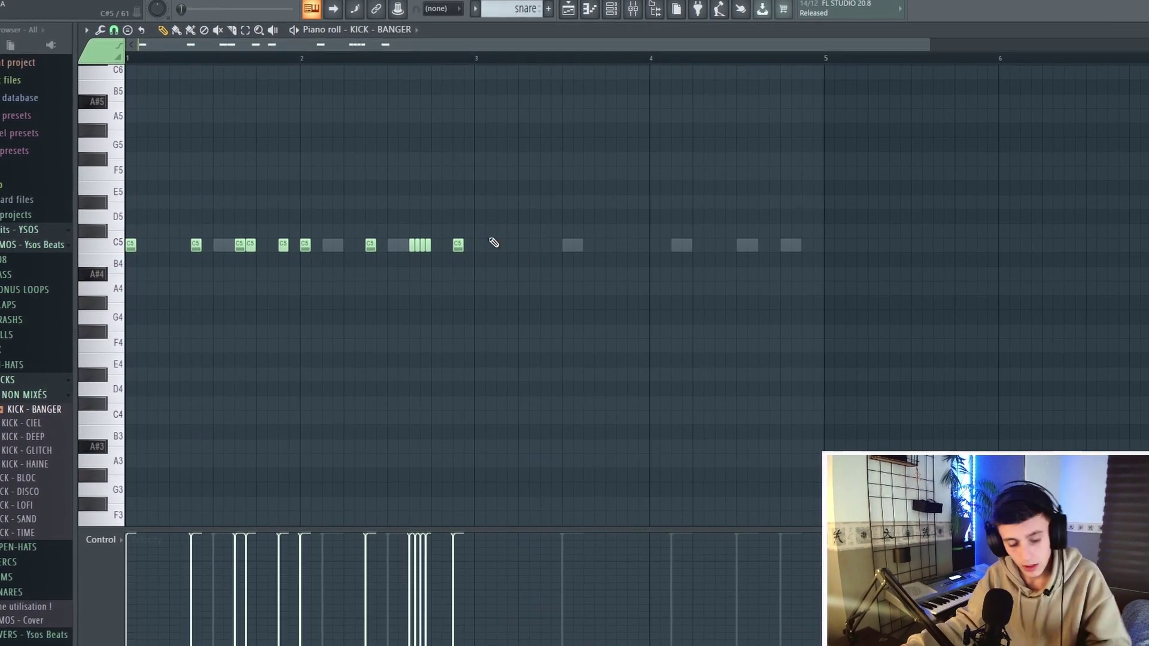
Duplicate the kick pattern through bar 4, and add a second four-hit roll and a final kick late in bar 4
{"action": "key", "text": "ctrl+a"}
{"action": "key", "text": "ctrl+b"}
{"action": "key", "text": "space"}
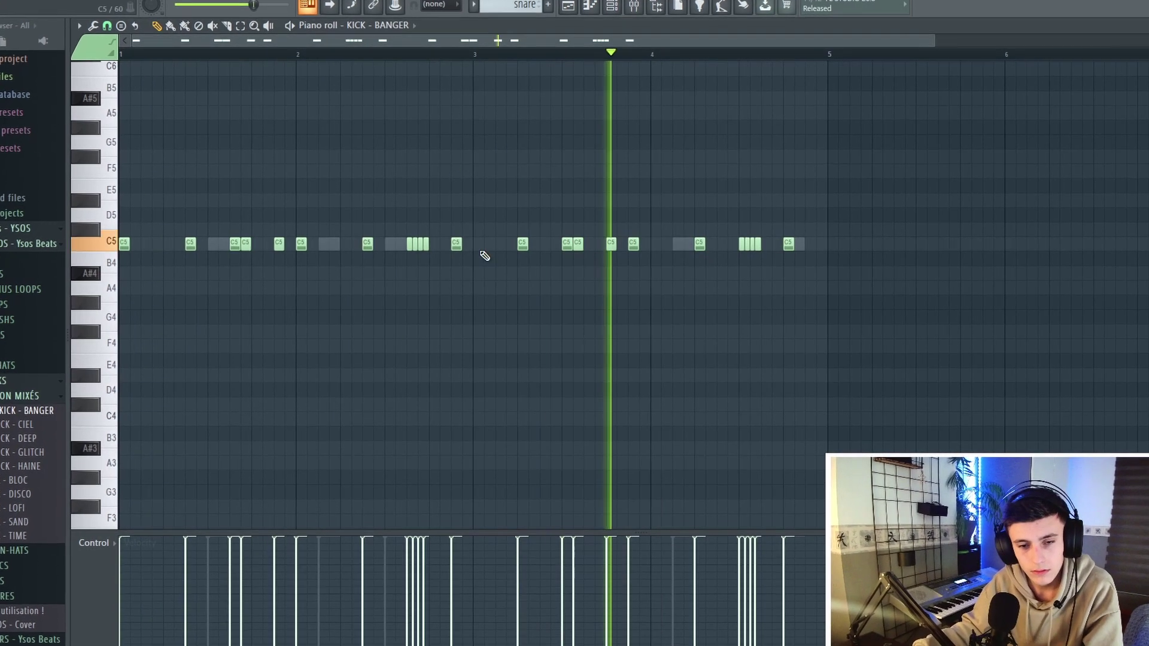
{"action": "scroll", "coordinate": [808, 255], "scroll_direction": "up", "scroll_amount": 4}
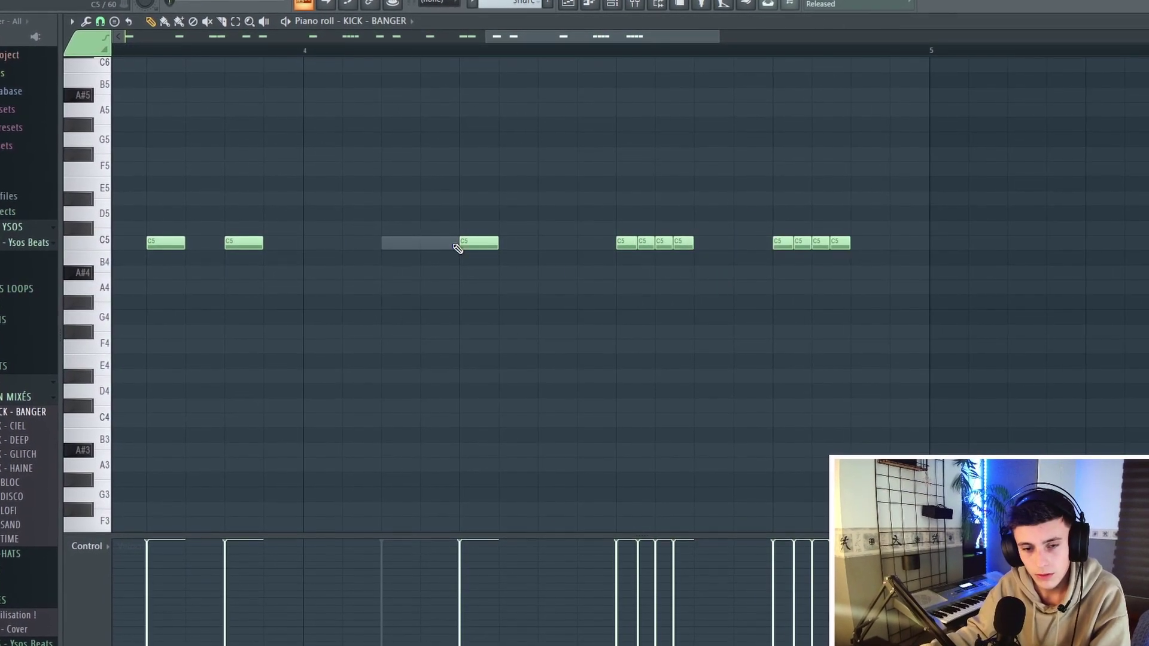
{"action": "scroll", "coordinate": [890, 262], "scroll_direction": "down", "scroll_amount": 4}
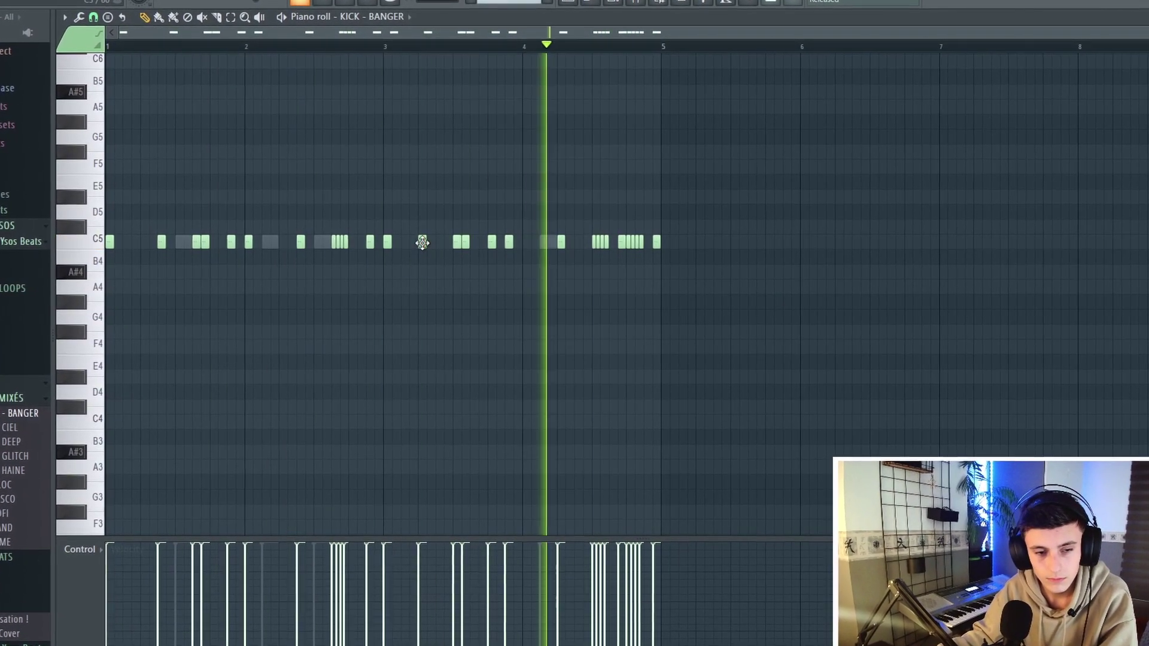
Rearrange the bar 3 kicks into later positions and put a kick on the bar 4 downbeat
{"action": "scroll", "coordinate": [557, 243], "scroll_direction": "up", "scroll_amount": 1}
{"action": "key", "text": "space"}
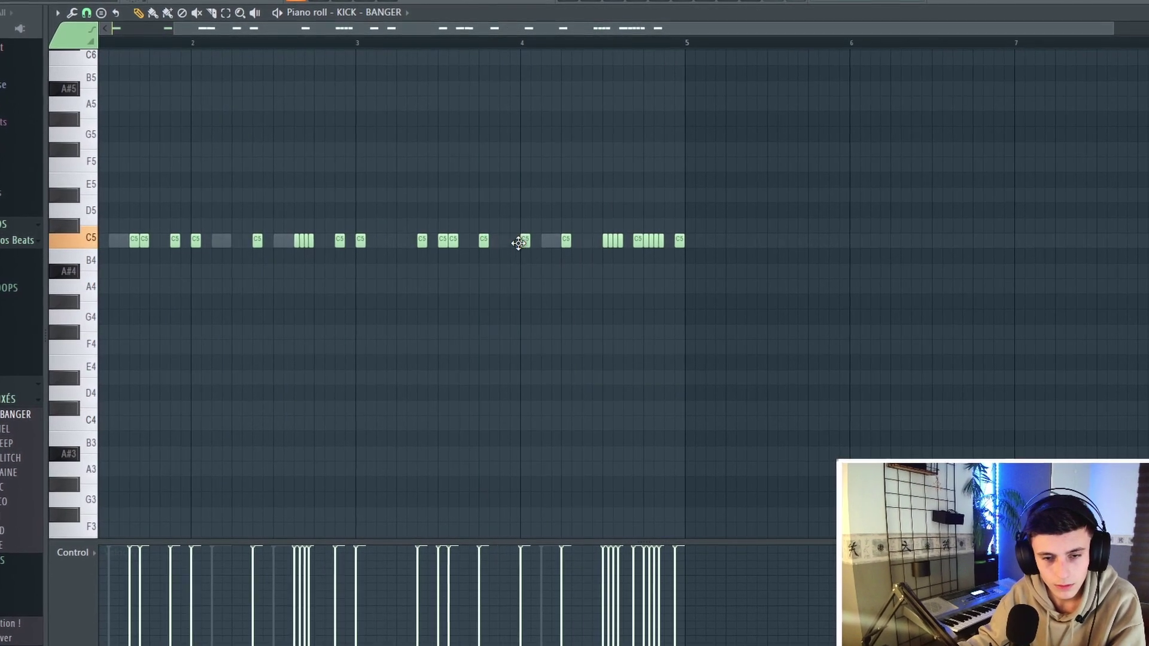
{"action": "scroll", "coordinate": [477, 245], "scroll_direction": "down", "scroll_amount": 1}
{"action": "left_click", "coordinate": [477, 240]}
{"action": "key", "text": "space"}
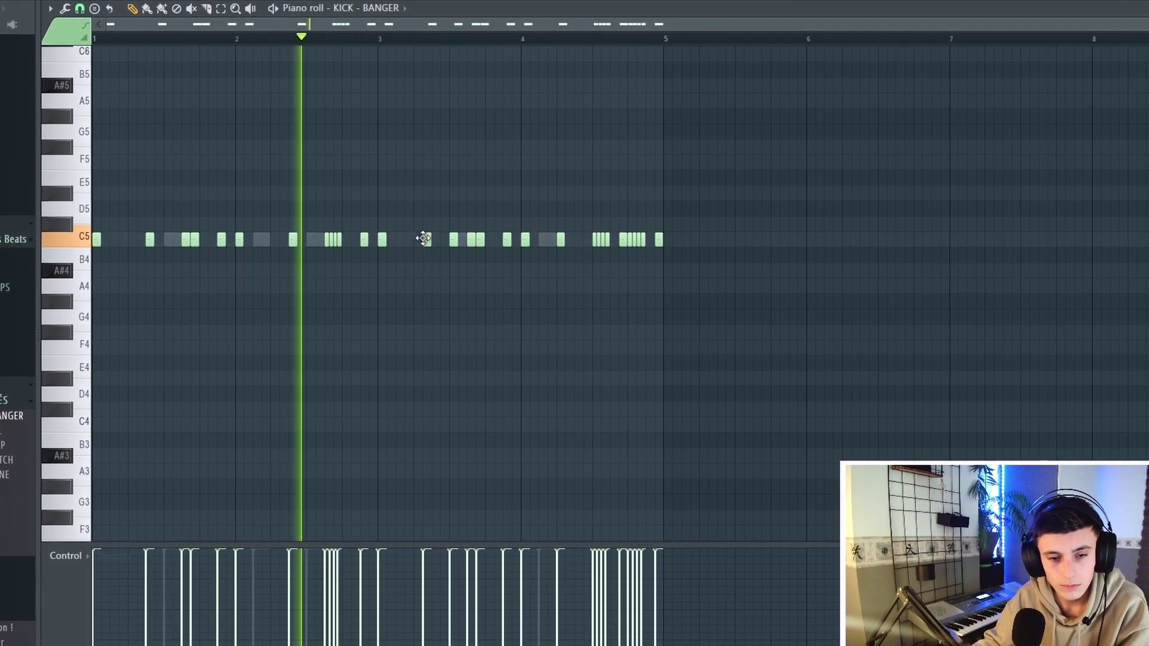
Change the second bar 4 kick roll into three evenly spaced kicks, and listen to the pattern
{"action": "scroll", "coordinate": [634, 269], "scroll_direction": "up", "scroll_amount": 3}
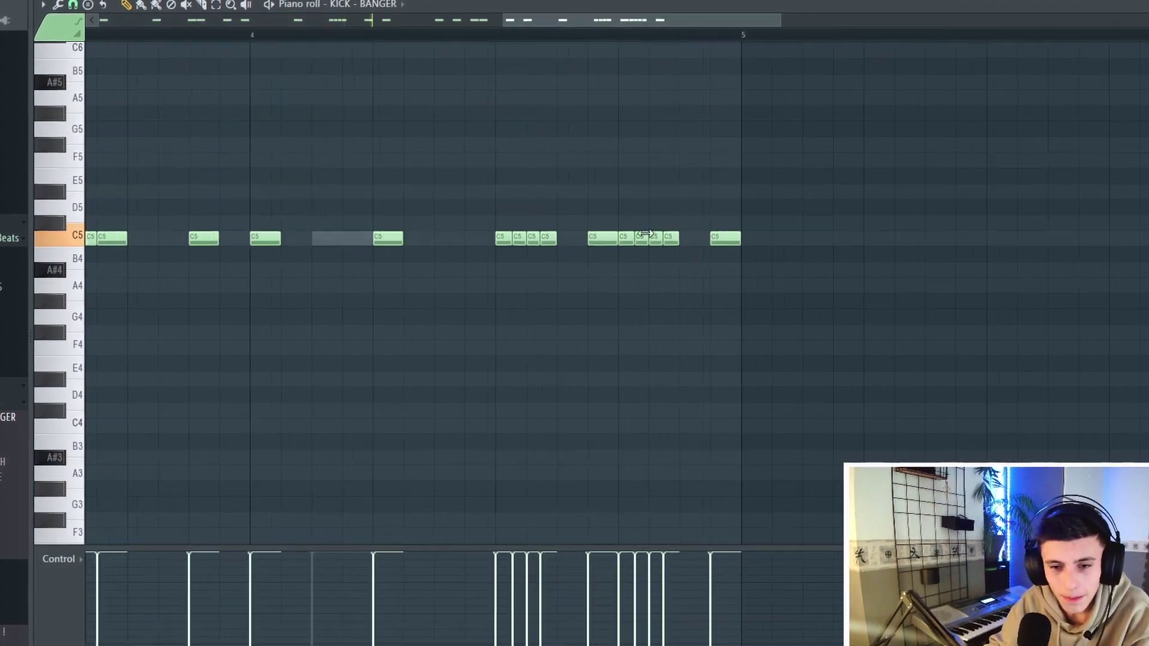
{"action": "scroll", "coordinate": [646, 290], "scroll_direction": "down", "scroll_amount": 3}
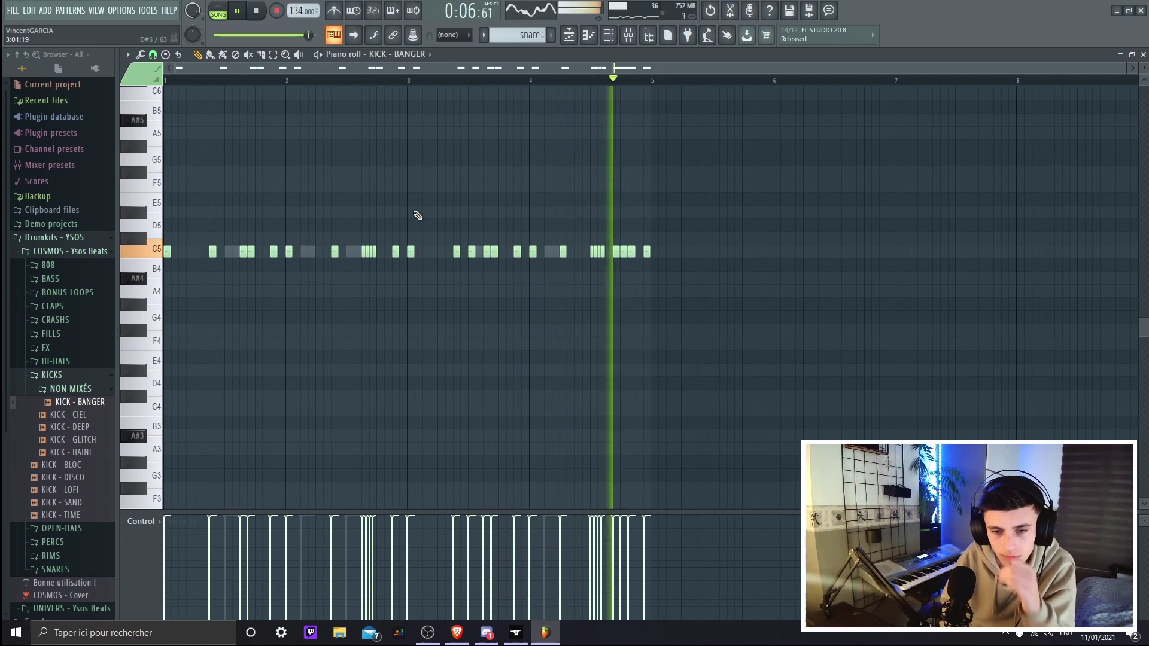
{"action": "key", "text": "space"}
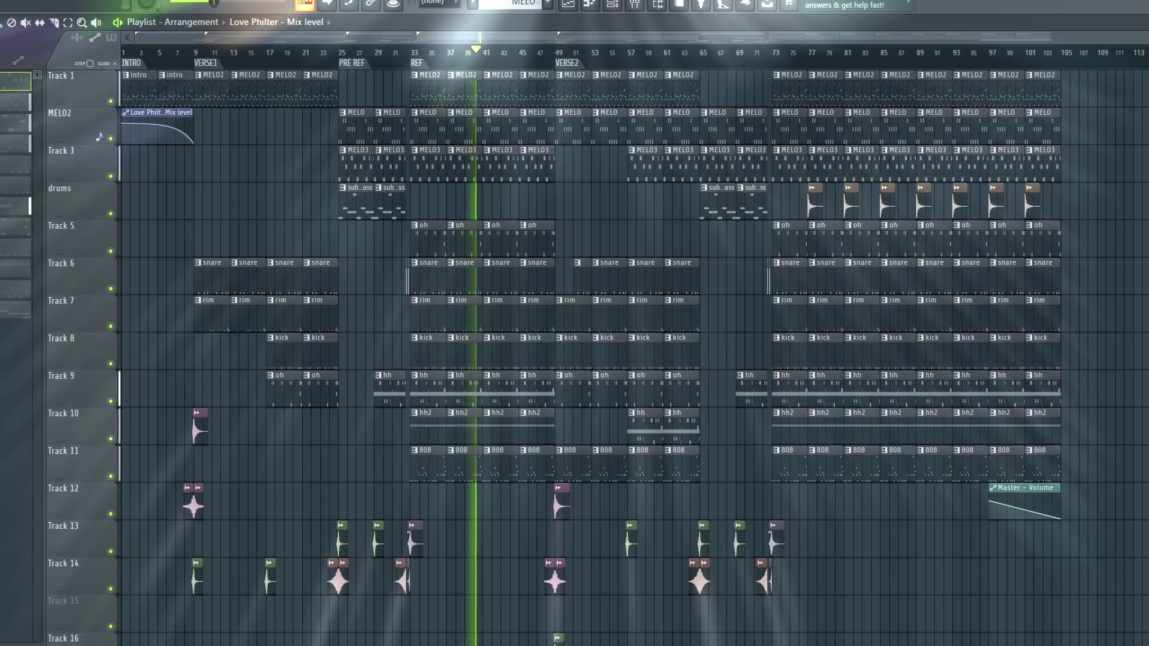
Delete the MELO3 clips at bars 41 and 45 on Track 3, and place a MELO3 clip back at bar 45
{"action": "right_click", "coordinate": [513, 166]}
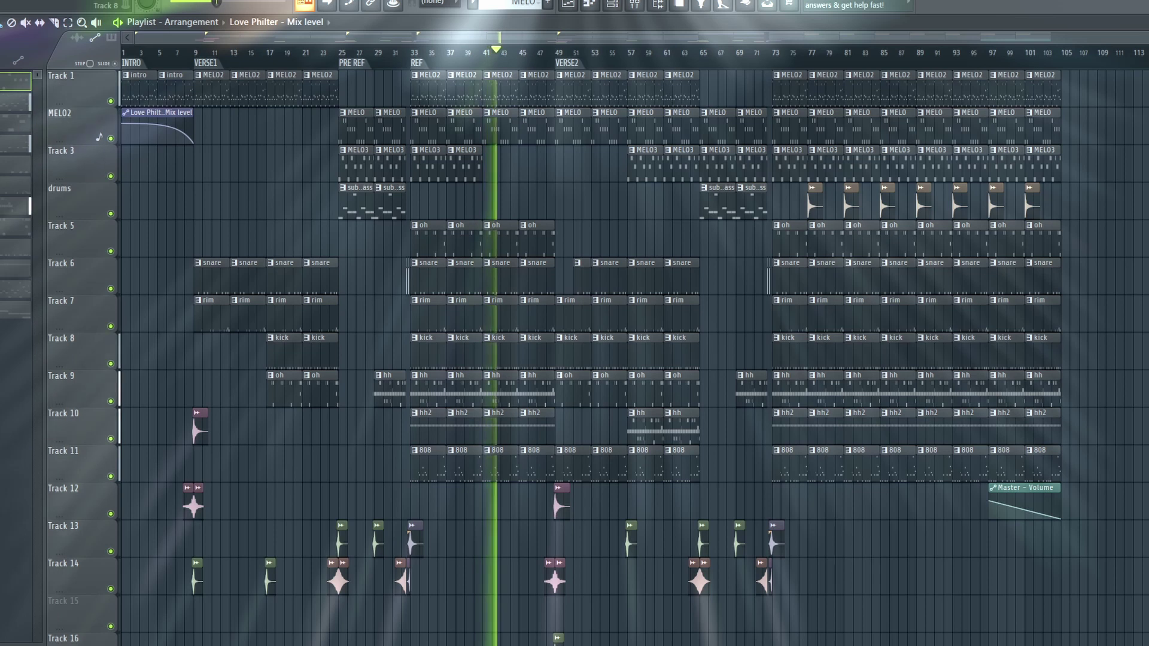
{"action": "left_click", "coordinate": [423, 180]}
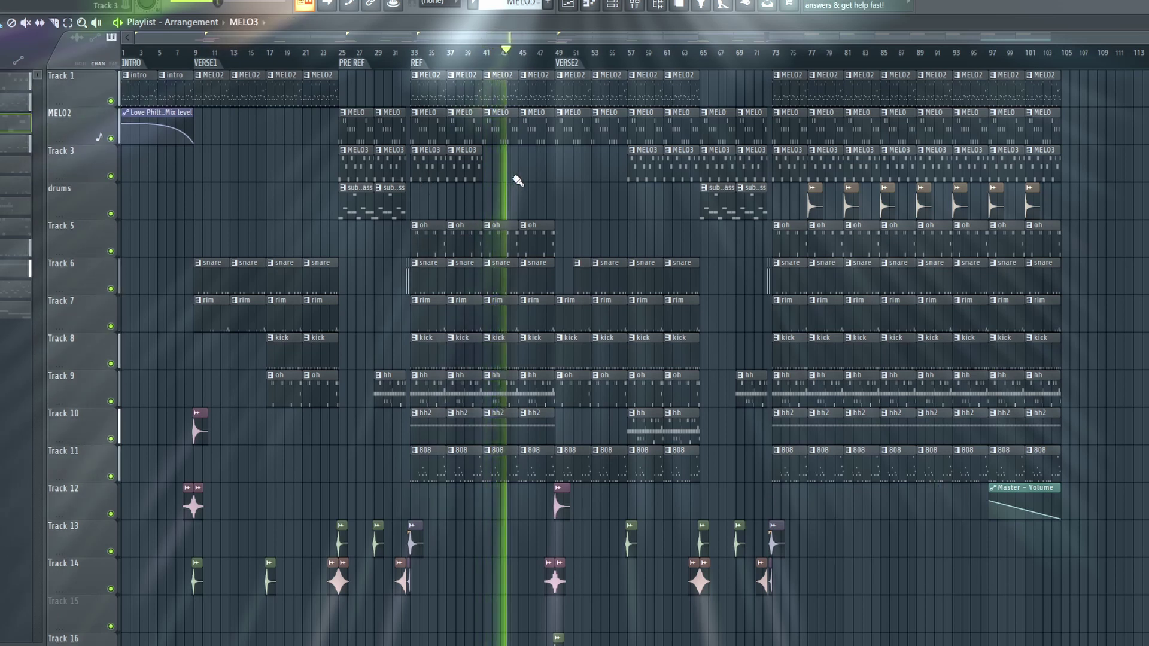
{"action": "left_click", "coordinate": [518, 179]}
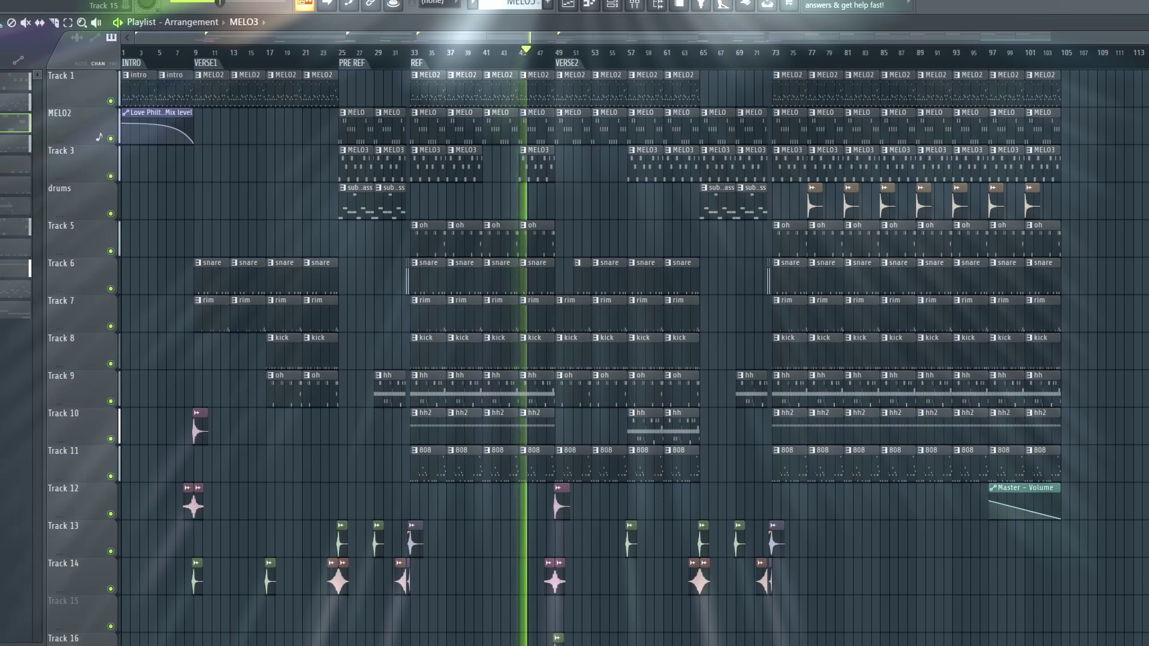
Delete the MELO3 clips at bars 77, 85 and 97 on Track 3
{"action": "right_click", "coordinate": [826, 165]}
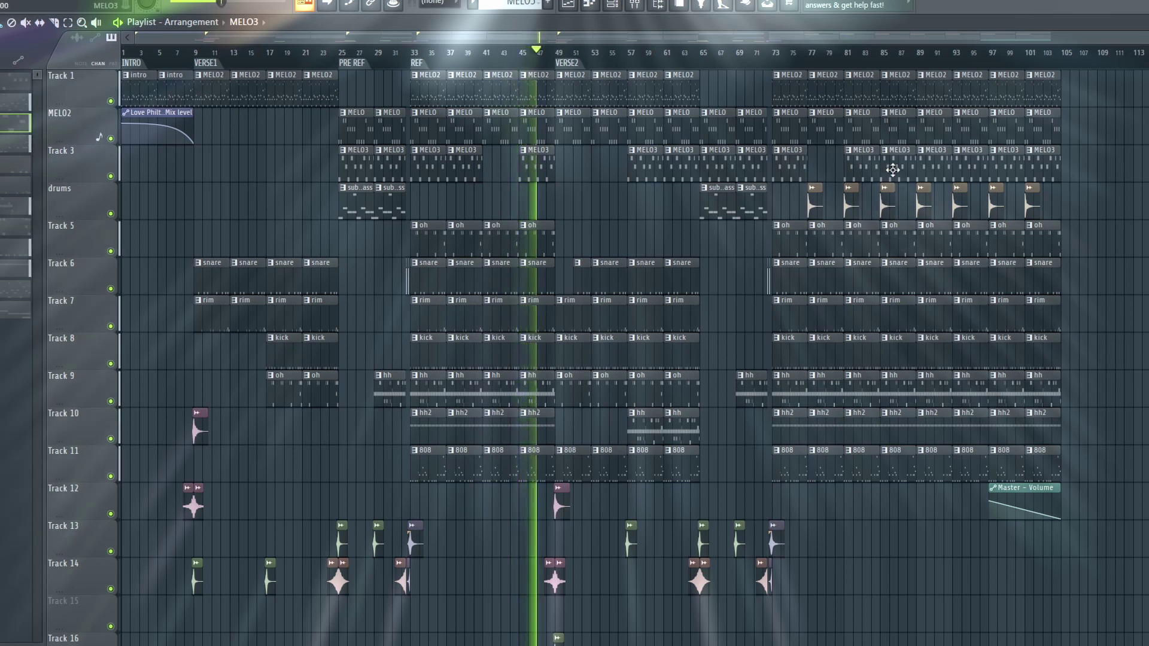
{"action": "right_click", "coordinate": [898, 165]}
{"action": "right_click", "coordinate": [1005, 165]}
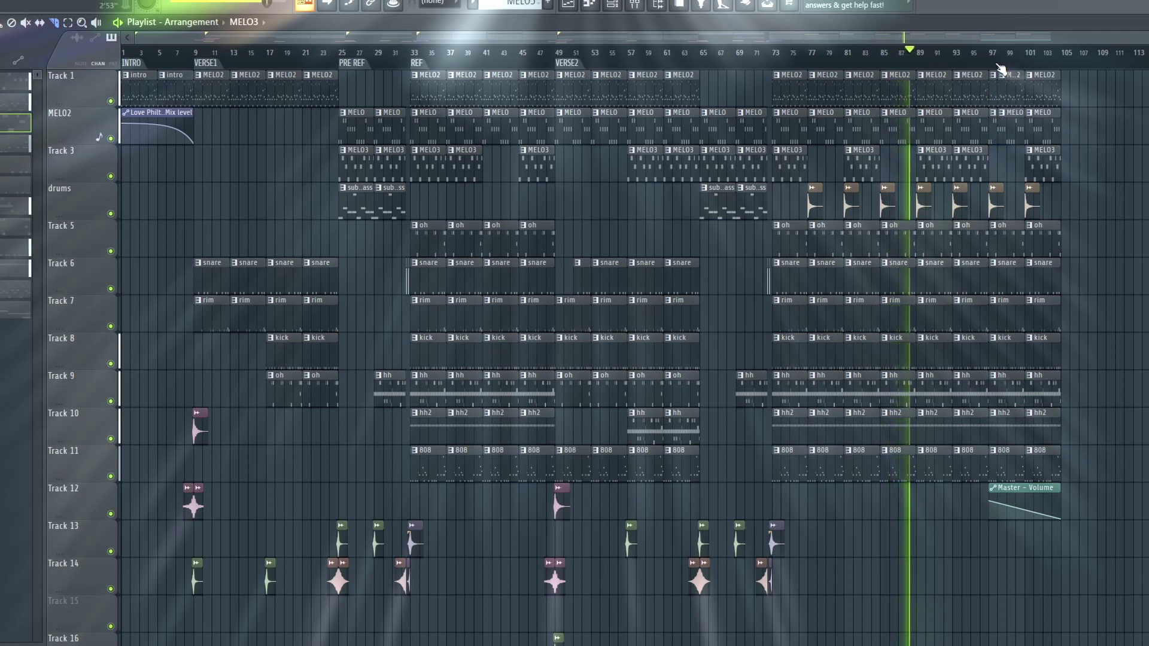
Delete the short sliced piece of the MELO2 clip at bar 97 on Track 1
{"action": "right_click", "coordinate": [994, 84]}
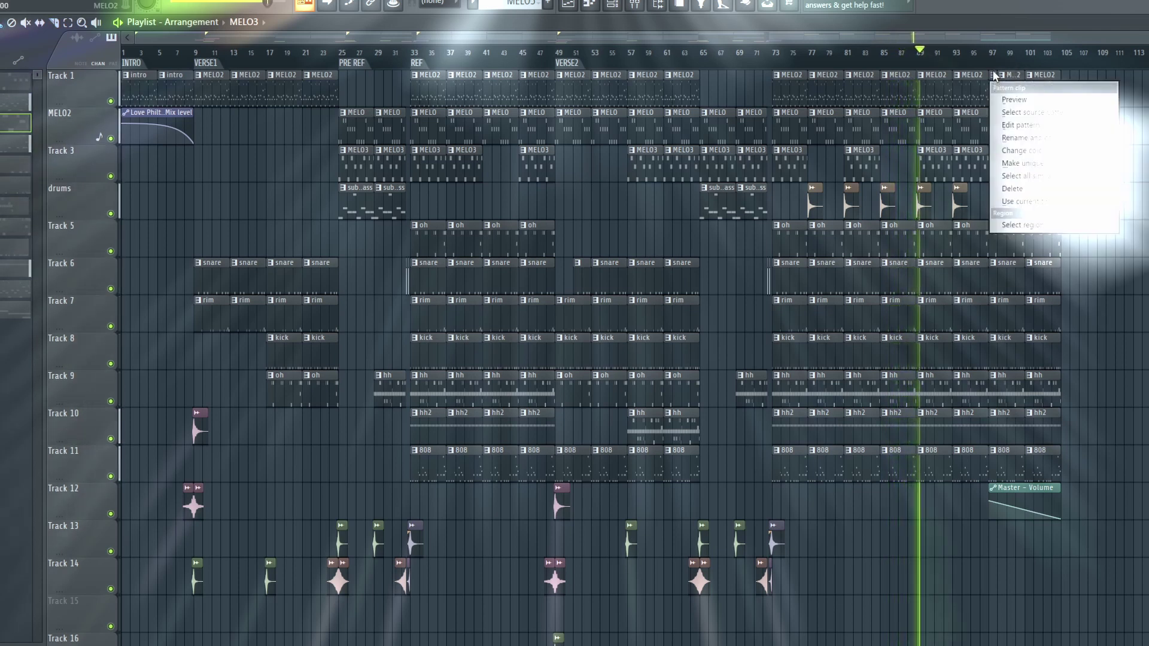
{"action": "left_click", "coordinate": [1058, 96]}
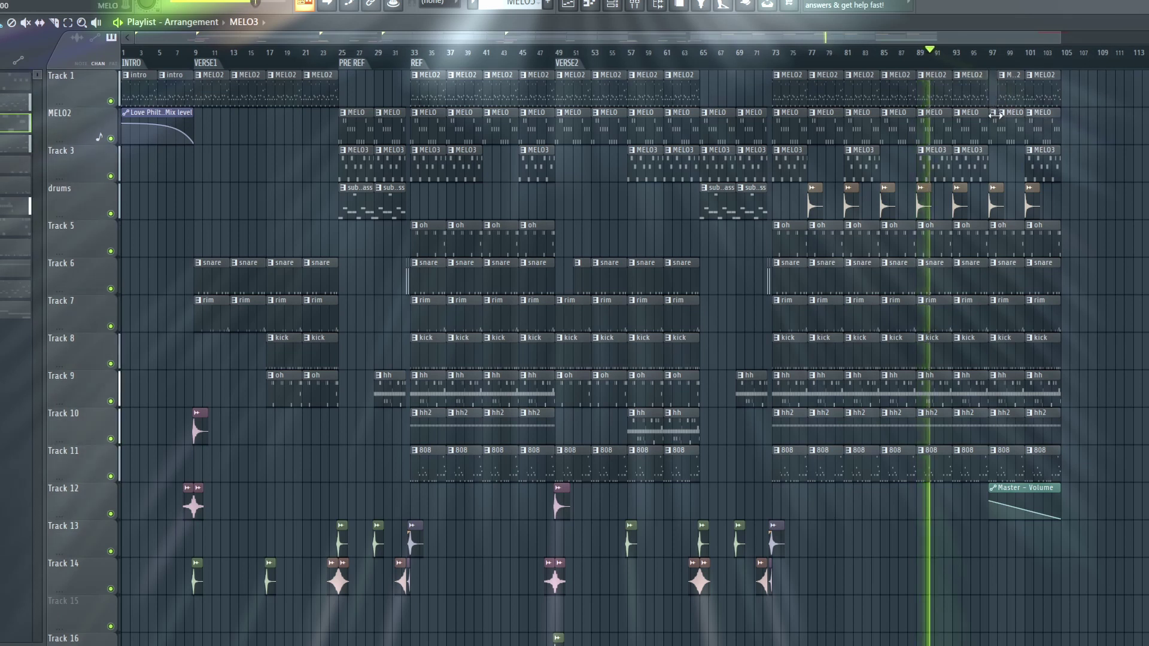